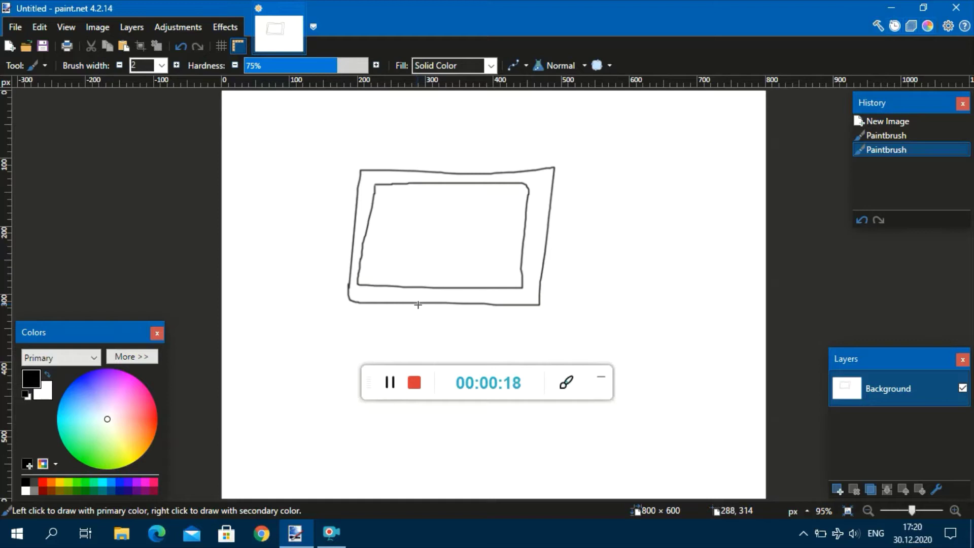
Draw the outline of a short stand with a flat base beneath the monitor.
mouse_move(419, 314)
mouse_down()
mouse_move(393, 334)
mouse_move(457, 342)
mouse_move(451, 303)
mouse_up()
Draw a wide four-sided keyboard outline below the monitor stand and a small oval mouse with a curved cable beside it.
click(869, 510)
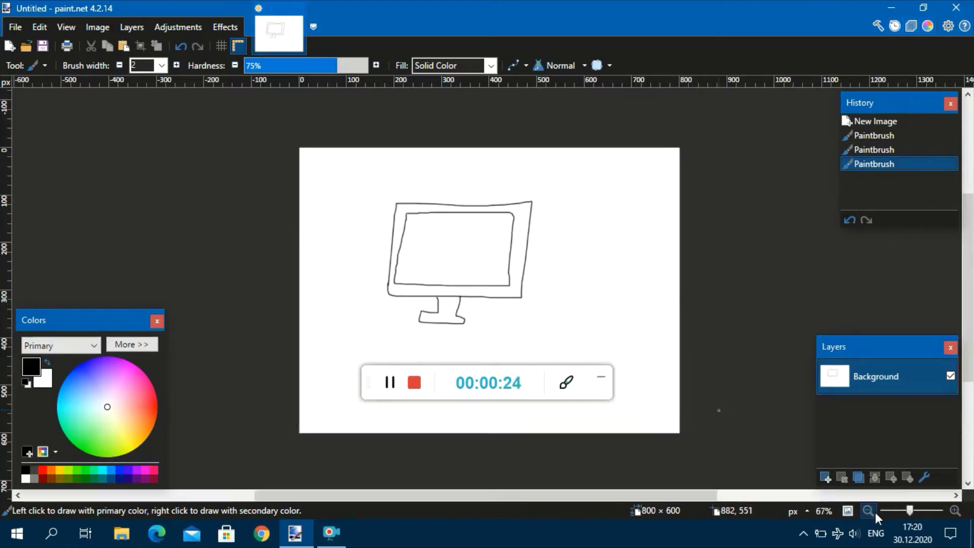
scroll(725, 449, down, 2)
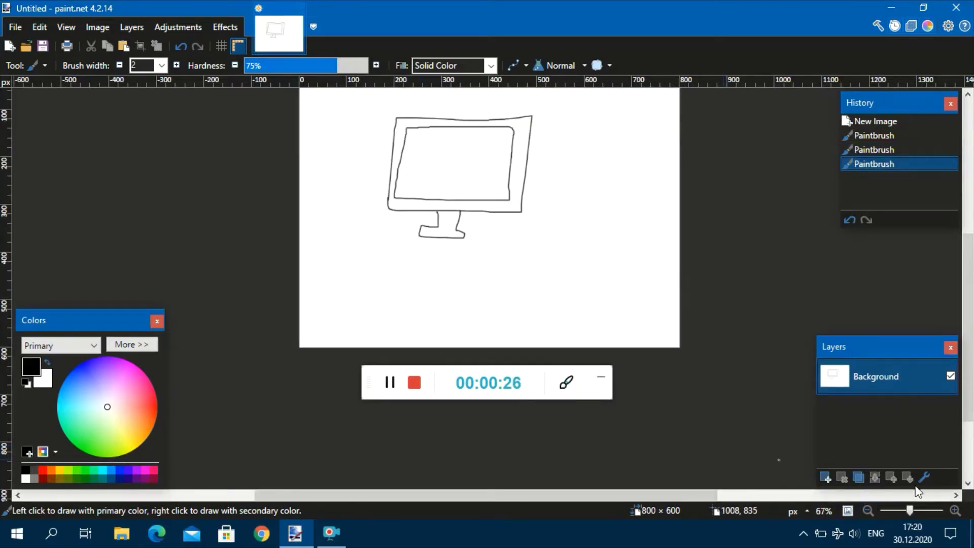
click(955, 511)
click(956, 510)
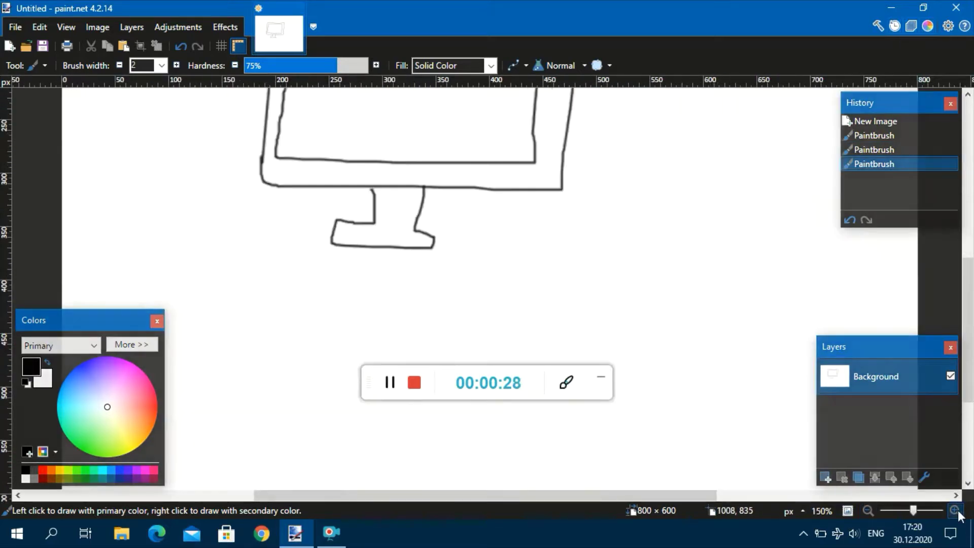
mouse_move(282, 266)
mouse_down()
mouse_move(261, 334)
mouse_move(282, 265)
mouse_move(399, 280)
mouse_move(516, 271)
mouse_move(519, 345)
mouse_up()
drag(263, 342, 519, 343)
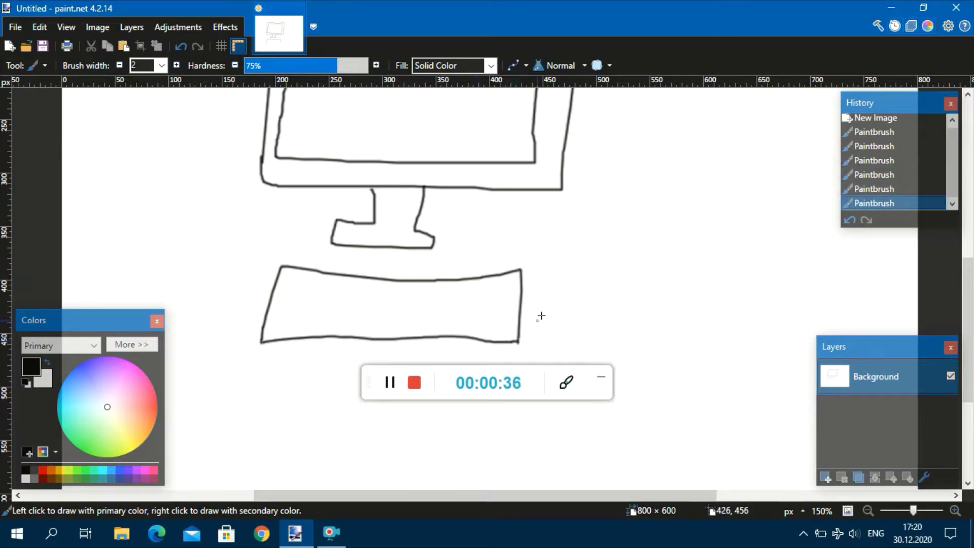
mouse_move(550, 290)
mouse_down()
mouse_move(565, 307)
mouse_move(541, 268)
mouse_move(501, 253)
mouse_up()
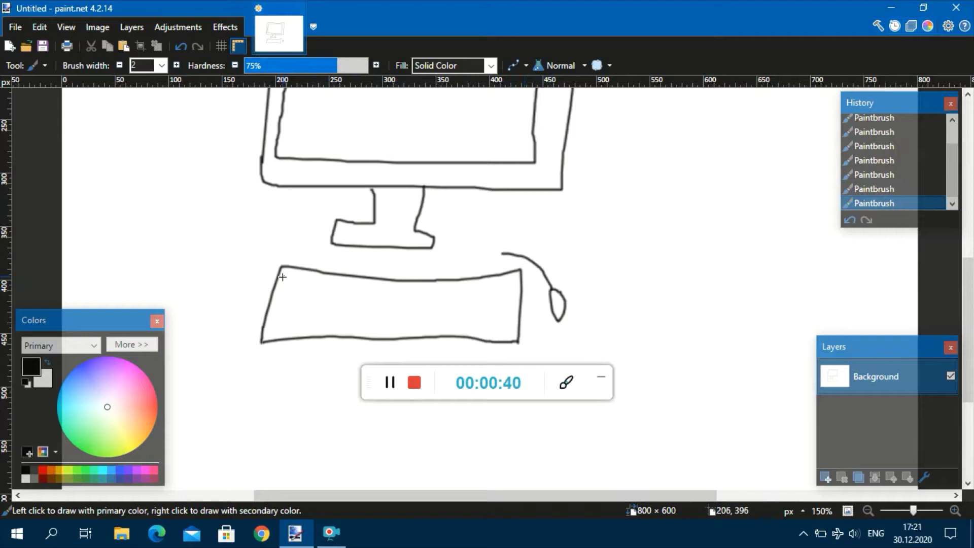
Draw the two uppermost rows of small keys across the full width of the keyboard outline.
mouse_move(278, 277)
mouse_down()
mouse_move(297, 272)
mouse_move(299, 283)
mouse_move(308, 274)
mouse_move(305, 283)
mouse_move(310, 273)
mouse_up()
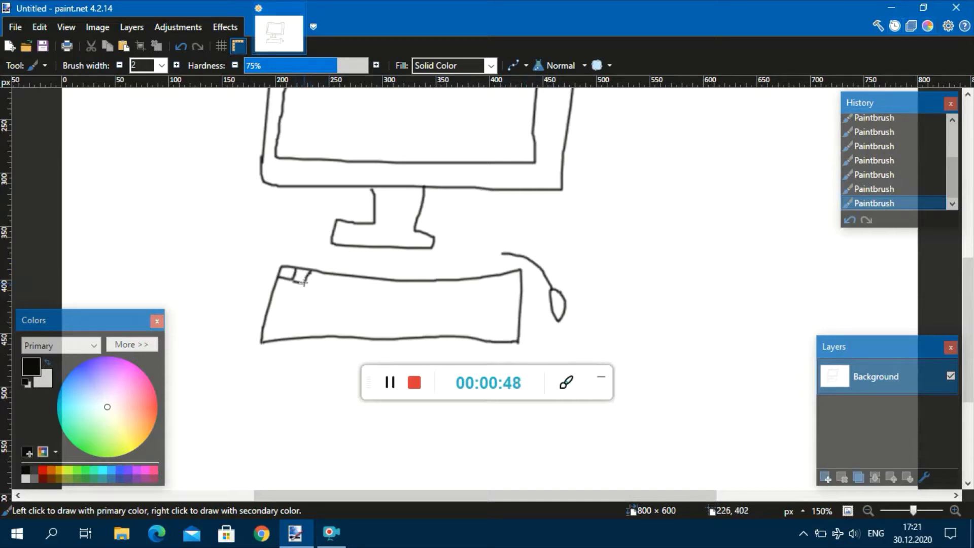
mouse_move(306, 282)
mouse_down()
mouse_move(328, 274)
mouse_move(322, 284)
mouse_move(351, 276)
mouse_move(348, 284)
mouse_move(460, 287)
mouse_move(461, 276)
mouse_move(469, 288)
mouse_move(482, 275)
mouse_move(517, 288)
mouse_up()
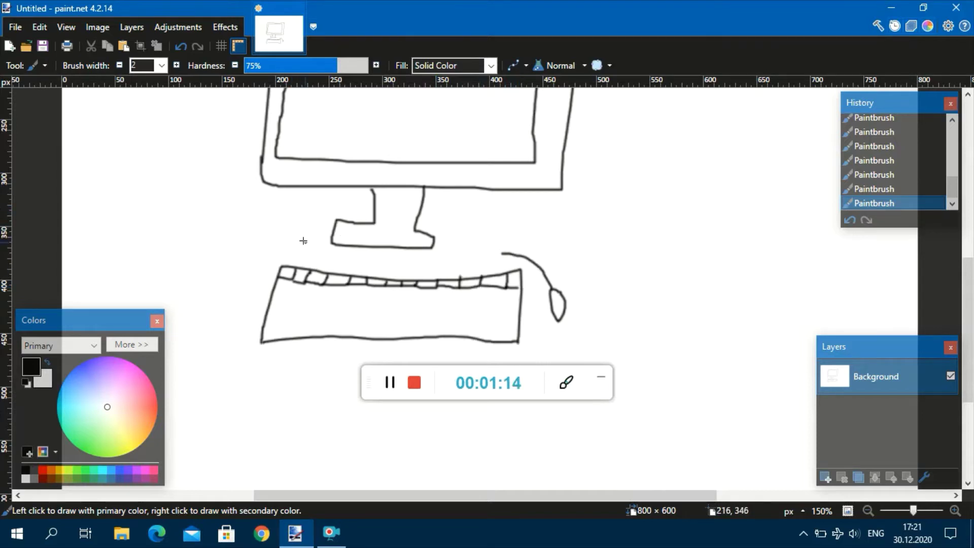
drag(275, 289, 300, 288)
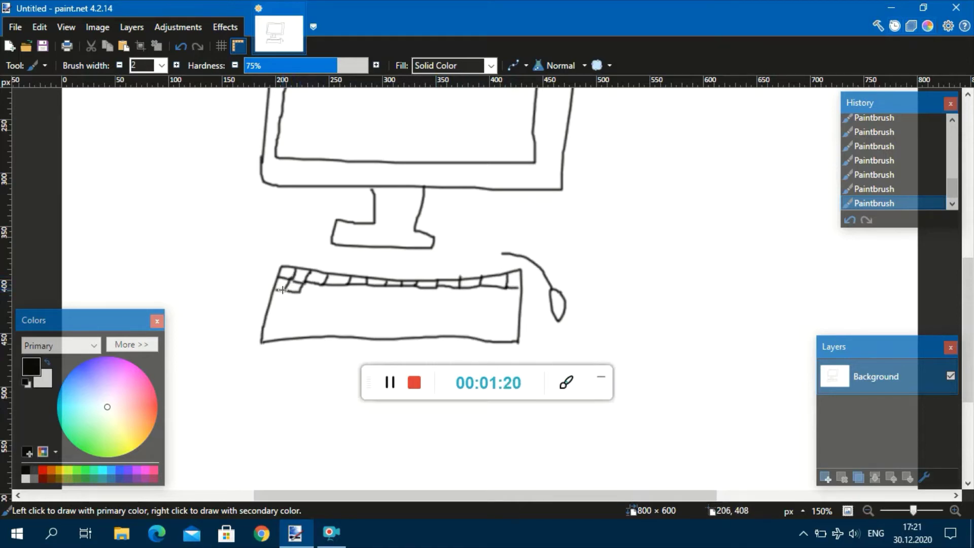
mouse_move(303, 284)
mouse_down()
mouse_move(346, 290)
mouse_move(332, 297)
mouse_move(437, 292)
mouse_up()
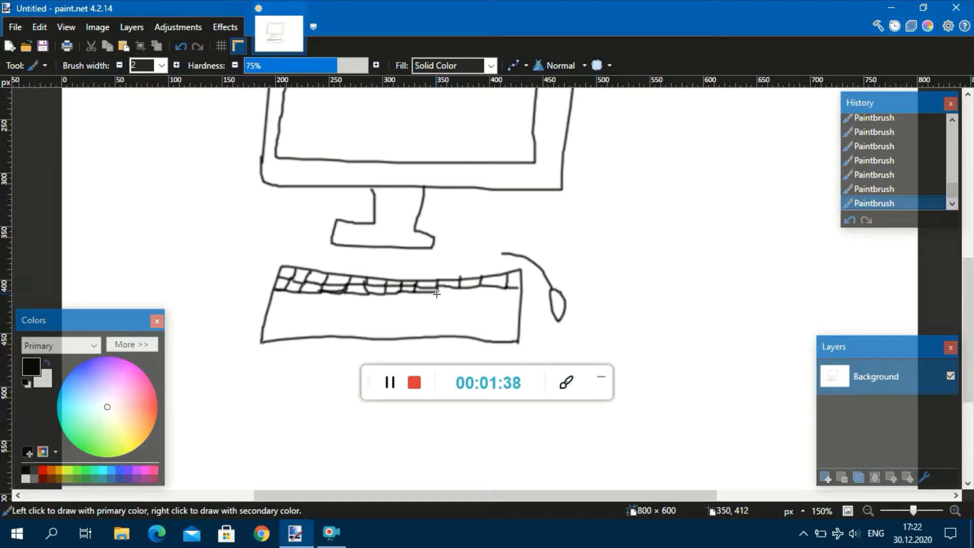
mouse_move(437, 292)
mouse_down()
mouse_move(482, 294)
mouse_move(480, 285)
mouse_move(481, 294)
mouse_move(506, 288)
mouse_move(481, 295)
mouse_move(524, 295)
mouse_up()
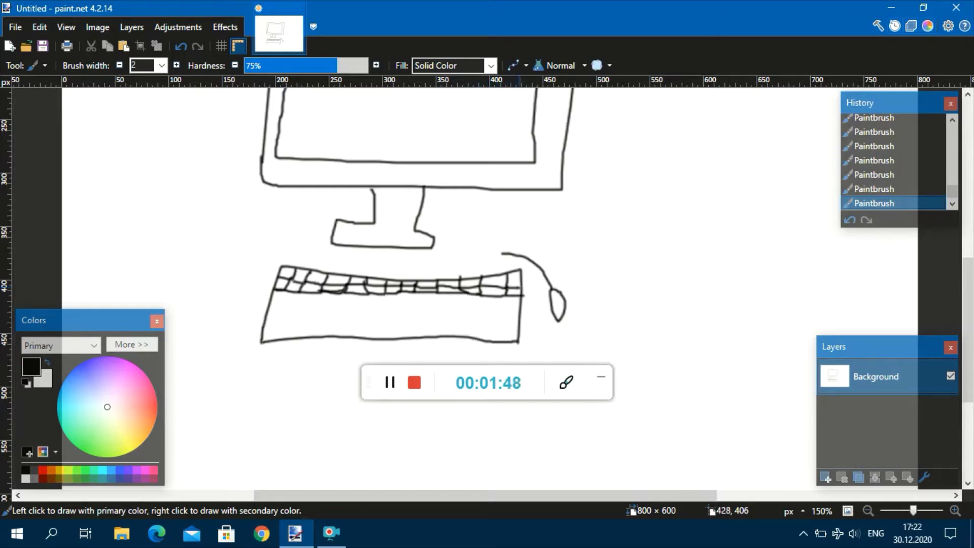
Draw a line across the keyboard below the second key row and divide the new third row into keys.
drag(272, 303, 515, 305)
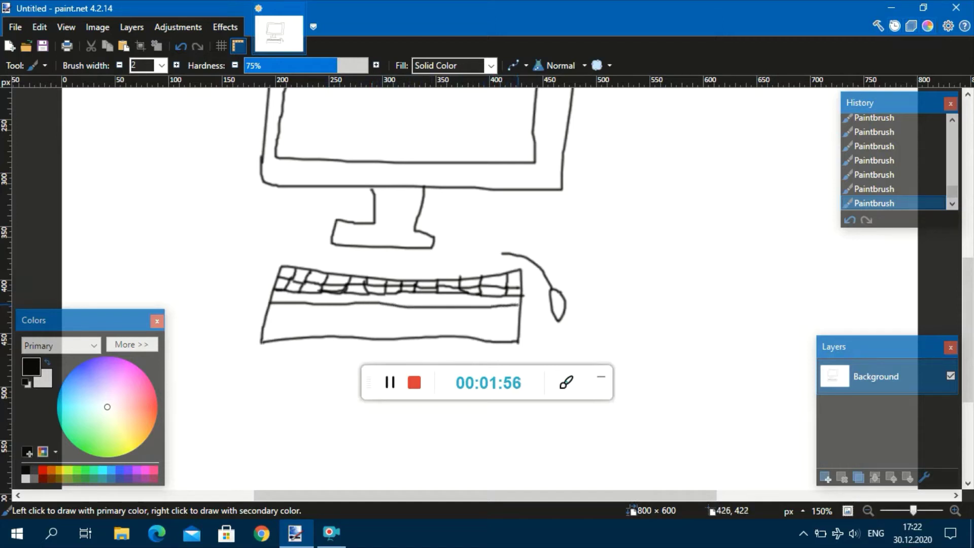
drag(285, 303, 284, 289)
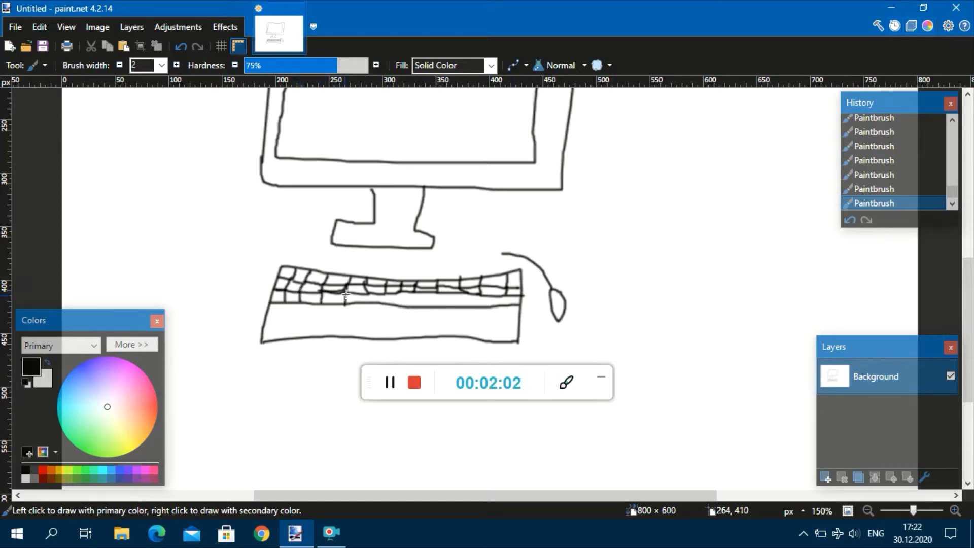
drag(371, 304, 368, 292)
mouse_move(415, 293)
mouse_down()
mouse_move(413, 305)
mouse_move(463, 302)
mouse_up()
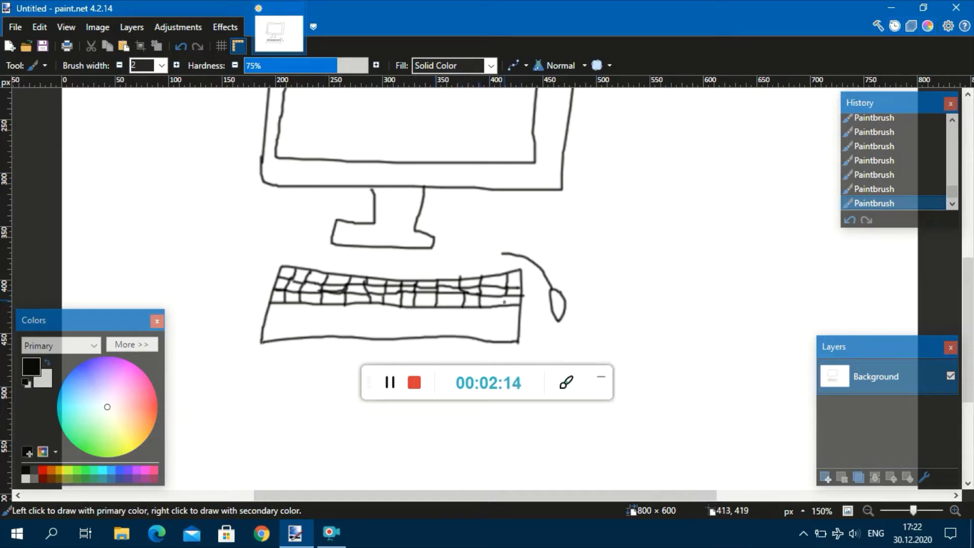
drag(505, 295, 504, 300)
Add a fourth key row by drawing another line across the keyboard and dividing the row with short vertical strokes.
drag(277, 315, 508, 320)
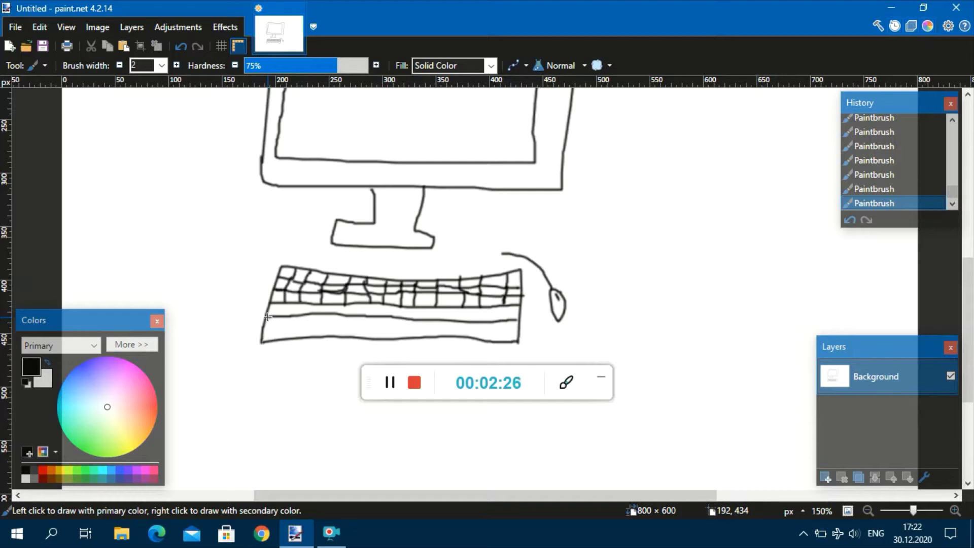
drag(285, 306, 285, 313)
mouse_move(322, 310)
mouse_down()
mouse_move(323, 301)
mouse_move(384, 305)
mouse_up()
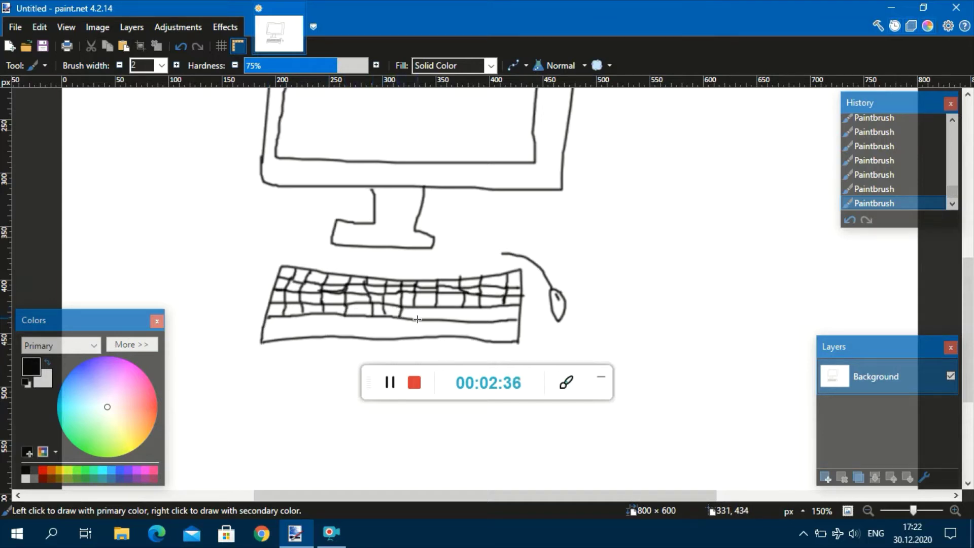
mouse_move(413, 322)
mouse_down()
mouse_move(413, 307)
mouse_move(462, 305)
mouse_up()
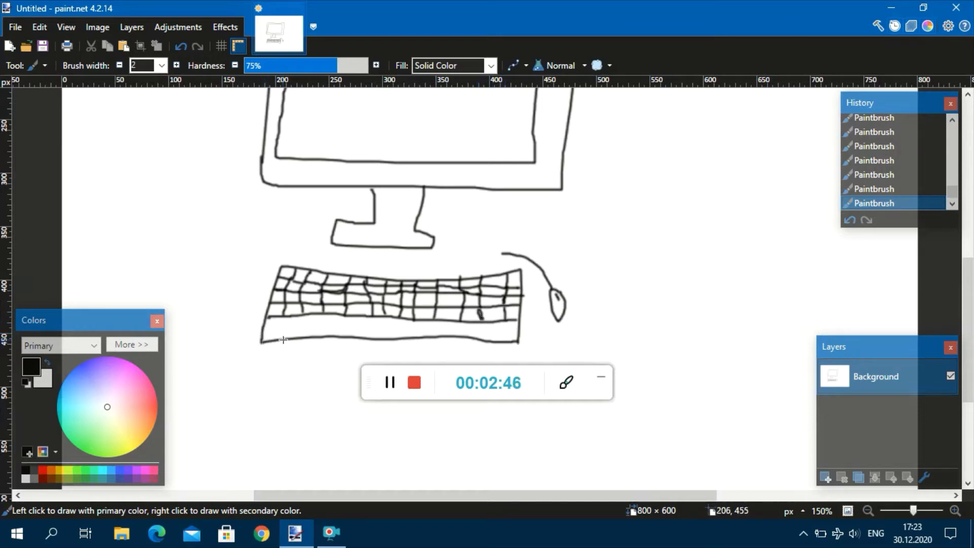
Divide the remaining lowest strip of the keyboard into keys with vertical strokes.
mouse_move(283, 337)
mouse_down()
mouse_move(302, 328)
mouse_move(302, 314)
mouse_move(324, 311)
mouse_move(324, 337)
mouse_move(343, 316)
mouse_move(373, 318)
mouse_move(391, 338)
mouse_move(385, 318)
mouse_up()
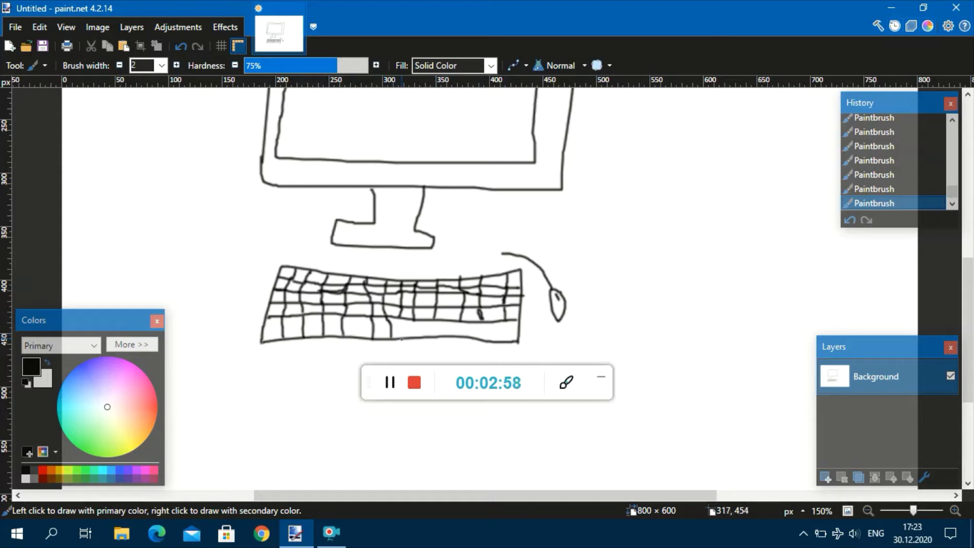
drag(413, 317, 413, 336)
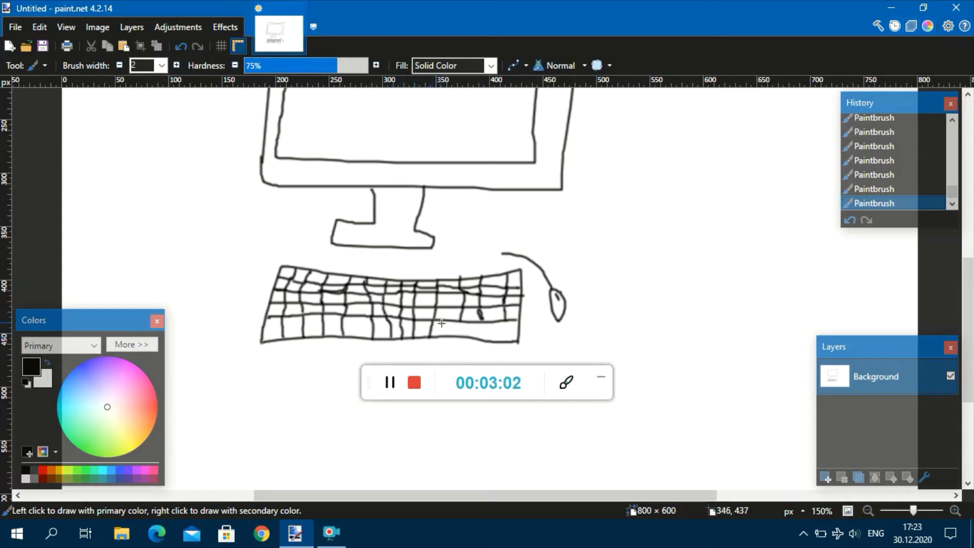
mouse_move(459, 320)
mouse_down()
mouse_move(459, 341)
mouse_move(506, 337)
mouse_move(480, 309)
mouse_move(483, 325)
mouse_up()
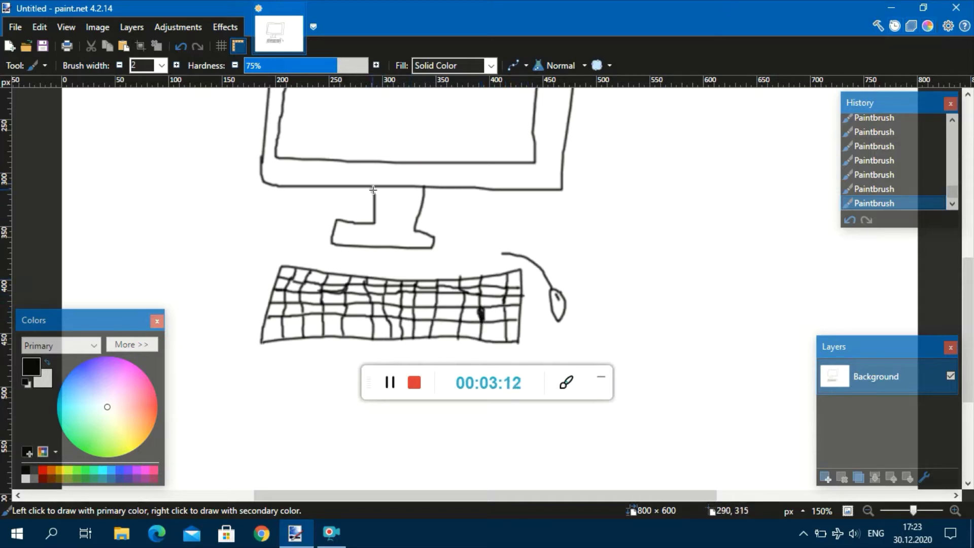
Set the brush width to 10 and paint the monitor frame's top, upper-right corner and left side solid black.
scroll(641, 242, up, 5)
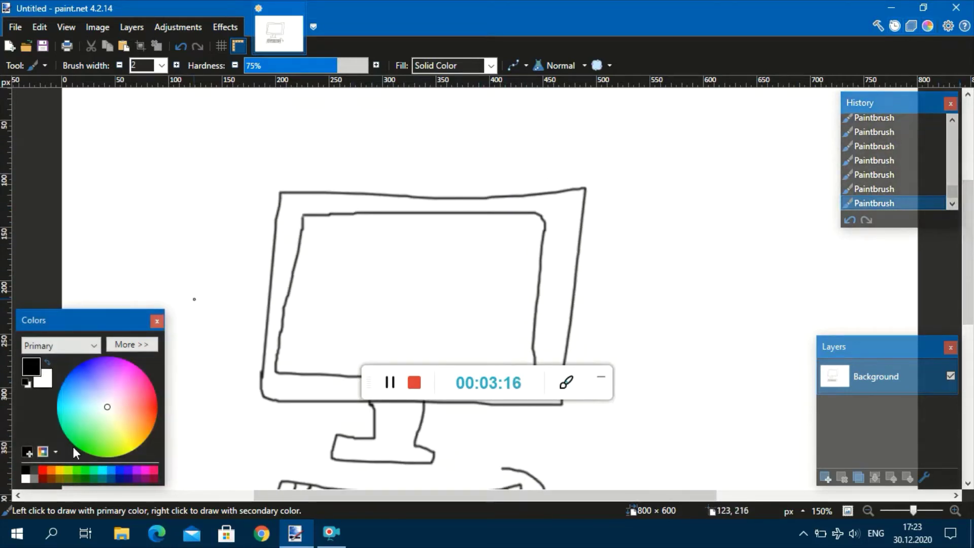
click(162, 65)
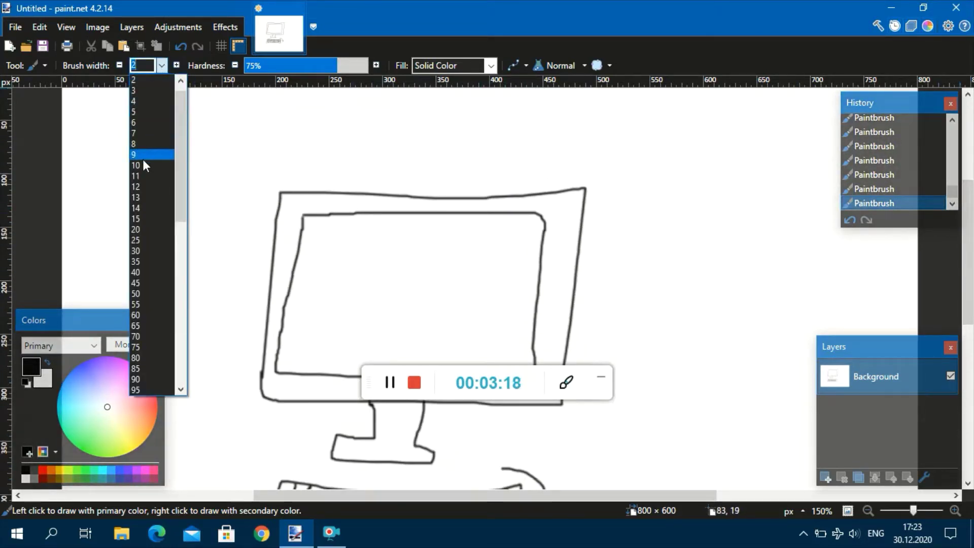
click(227, 202)
text(10)
mouse_move(279, 216)
mouse_down()
mouse_move(281, 199)
mouse_move(343, 196)
mouse_up()
mouse_move(383, 196)
mouse_down()
mouse_move(581, 189)
mouse_move(568, 308)
mouse_move(564, 248)
mouse_move(565, 280)
mouse_move(537, 213)
mouse_move(288, 209)
mouse_move(517, 196)
mouse_move(576, 203)
mouse_move(563, 253)
mouse_move(553, 246)
mouse_move(560, 242)
mouse_move(564, 296)
mouse_move(544, 255)
mouse_move(553, 226)
mouse_move(567, 232)
mouse_move(557, 230)
mouse_move(568, 209)
mouse_move(495, 203)
mouse_move(543, 215)
mouse_up()
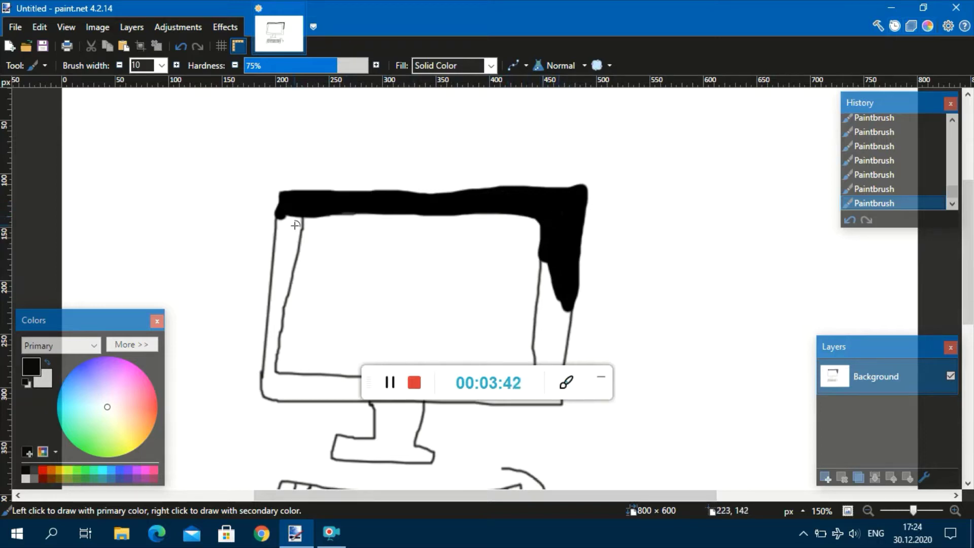
mouse_move(278, 217)
mouse_down()
mouse_move(298, 218)
mouse_move(301, 241)
mouse_move(268, 380)
mouse_move(279, 229)
mouse_move(274, 307)
mouse_move(285, 236)
mouse_up()
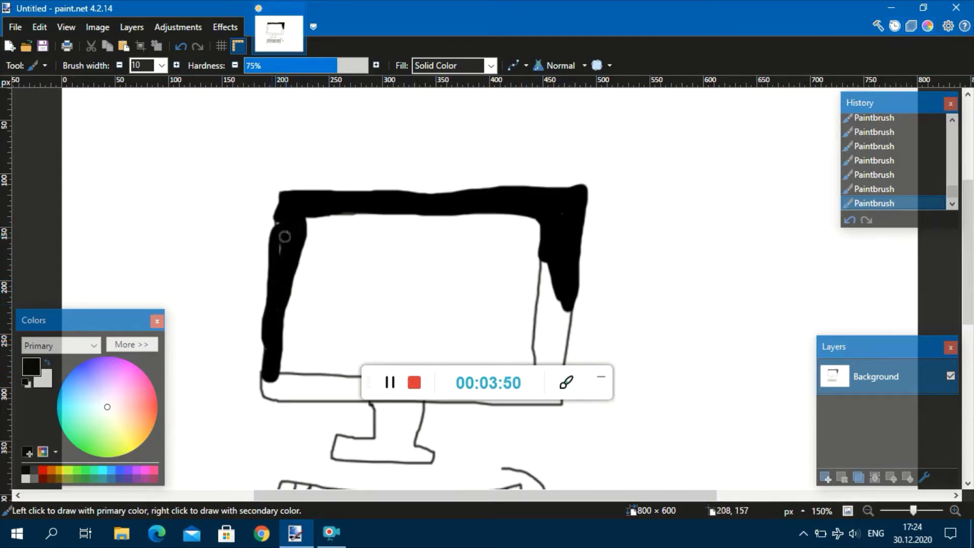
Paint the bottom and the rest of the right side of the monitor frame solid black.
scroll(929, 267, down, 3)
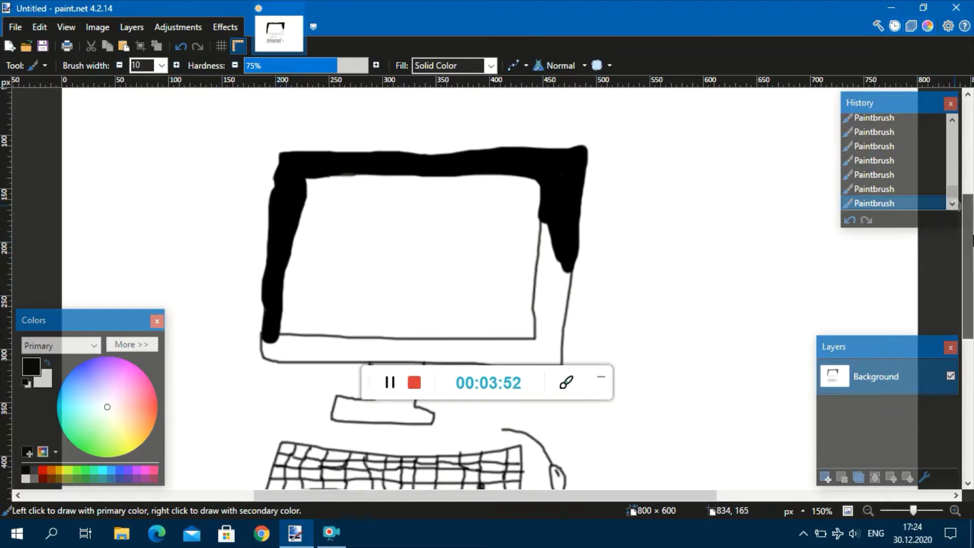
mouse_move(541, 173)
mouse_down()
mouse_move(531, 297)
mouse_move(280, 282)
mouse_move(262, 295)
mouse_move(273, 314)
mouse_move(561, 321)
mouse_move(578, 232)
mouse_move(573, 197)
mouse_move(567, 272)
mouse_move(549, 319)
mouse_move(461, 307)
mouse_move(546, 309)
mouse_move(532, 297)
mouse_move(419, 300)
mouse_move(289, 283)
mouse_move(274, 304)
mouse_move(272, 294)
mouse_move(281, 304)
mouse_move(467, 308)
mouse_move(360, 312)
mouse_move(285, 291)
mouse_move(350, 300)
mouse_move(315, 296)
mouse_up()
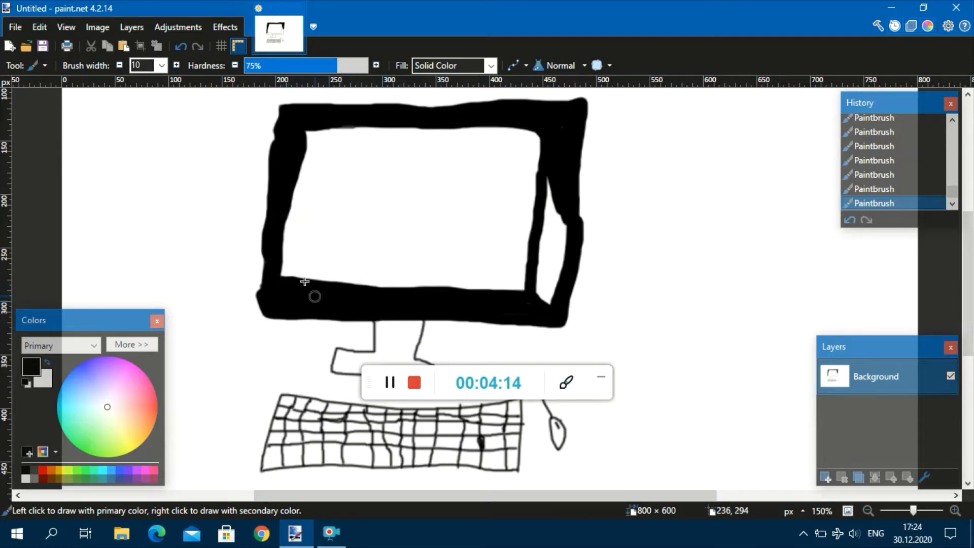
mouse_move(553, 183)
mouse_down()
mouse_move(533, 274)
mouse_move(548, 301)
mouse_move(567, 237)
mouse_move(561, 209)
mouse_move(547, 200)
mouse_move(541, 290)
mouse_move(556, 247)
mouse_move(555, 207)
mouse_move(536, 296)
mouse_move(550, 245)
mouse_move(541, 280)
mouse_up()
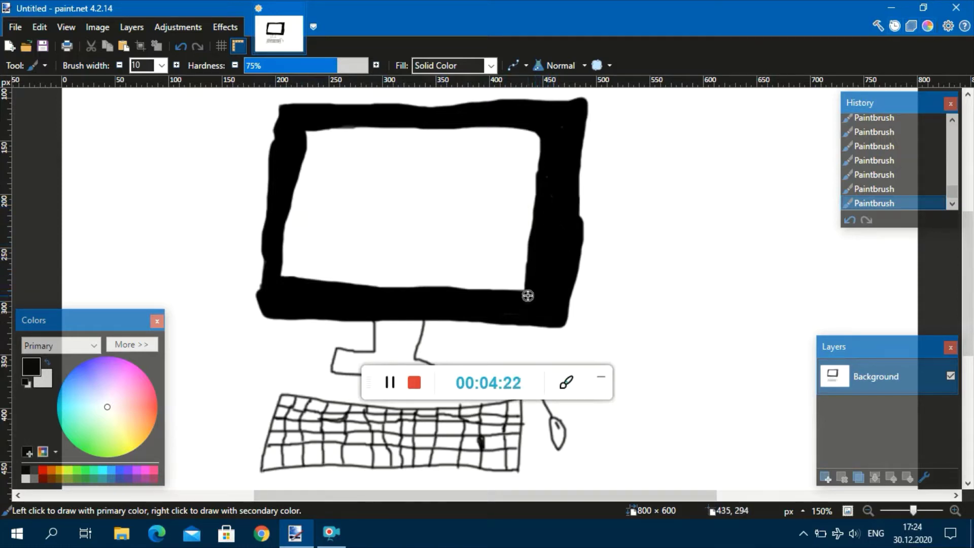
Thicken and even out the outer left edge of the monitor frame with a black brush stroke.
scroll(953, 229, down, 3)
scroll(953, 230, up, 3)
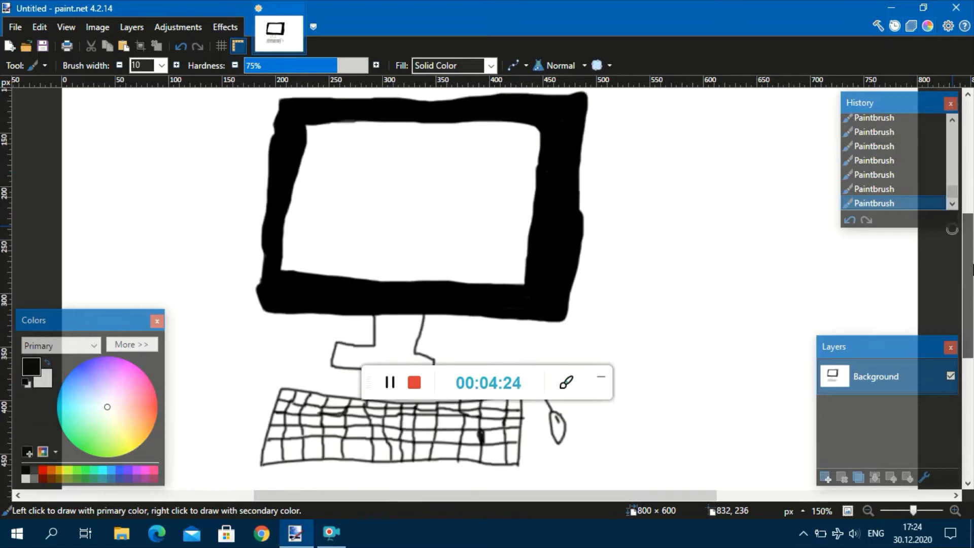
scroll(953, 229, up, 2)
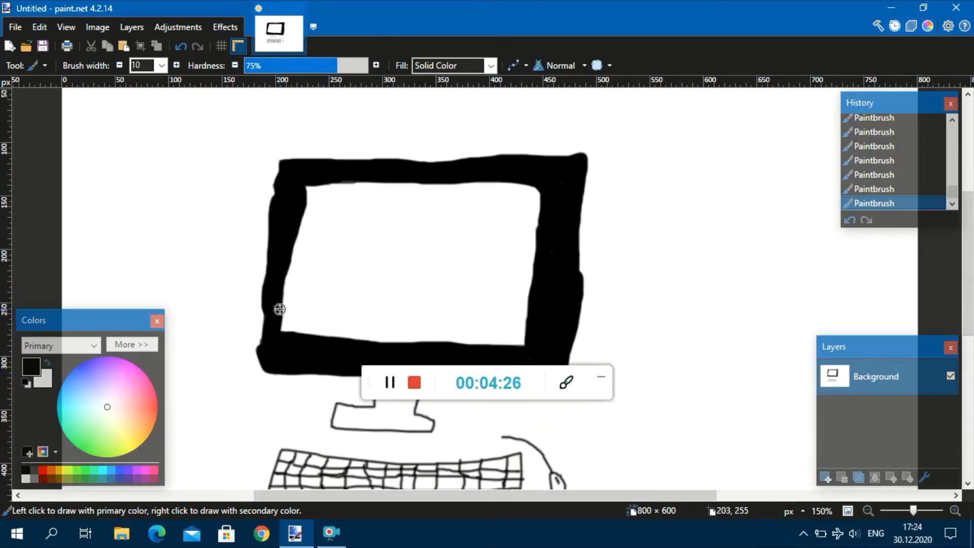
scroll(942, 388, down, 5)
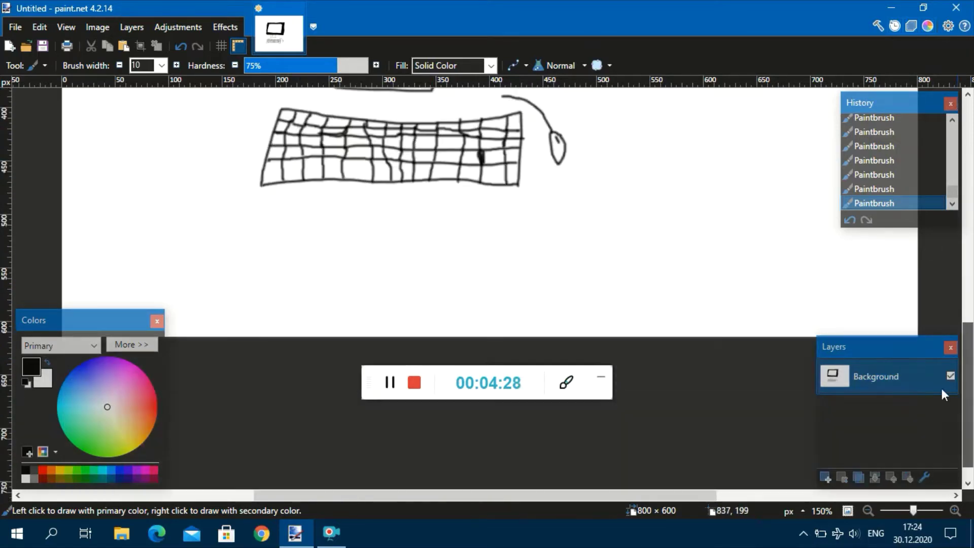
scroll(942, 374, up, 4)
scroll(958, 219, up, 1)
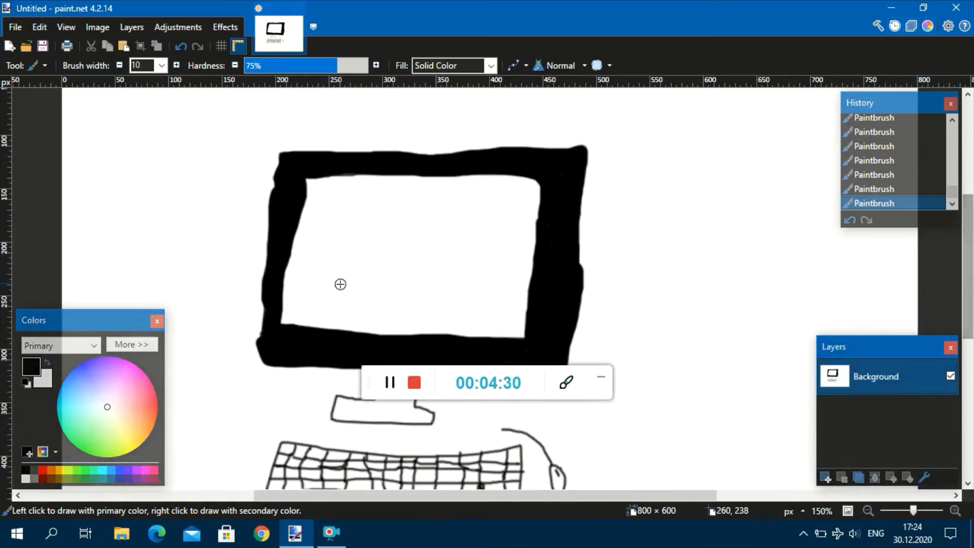
mouse_move(262, 342)
mouse_down()
mouse_move(270, 178)
mouse_move(280, 158)
mouse_up()
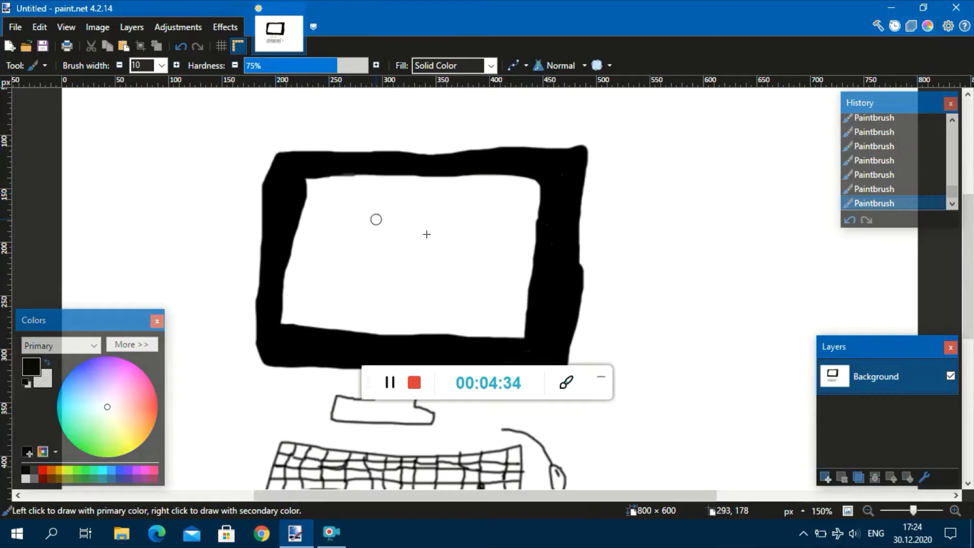
Paint the monitor's stand and base solid black, evening out the shape of the base.
scroll(941, 288, down, 3)
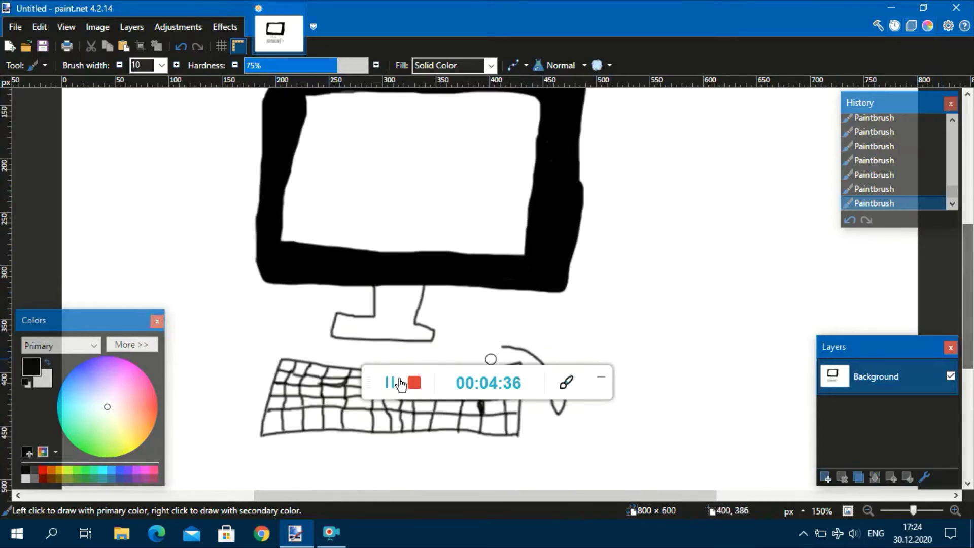
mouse_move(411, 317)
mouse_down()
mouse_move(453, 320)
mouse_move(450, 334)
mouse_move(335, 332)
mouse_move(335, 314)
mouse_move(378, 313)
mouse_move(376, 285)
mouse_move(415, 316)
mouse_move(421, 284)
mouse_move(415, 322)
mouse_move(448, 330)
mouse_move(341, 334)
mouse_move(336, 316)
mouse_move(378, 304)
mouse_up()
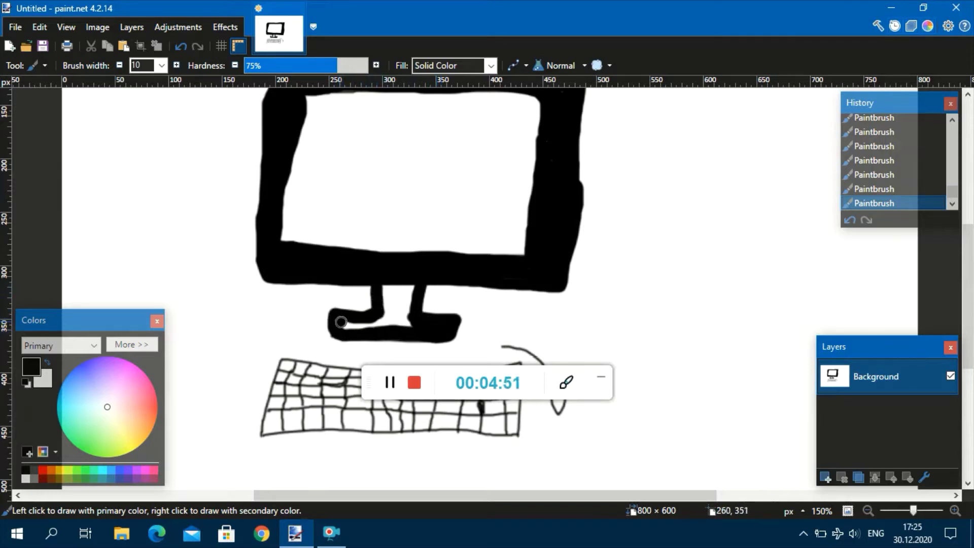
mouse_move(341, 323)
mouse_down()
mouse_move(411, 326)
mouse_move(379, 314)
mouse_move(390, 283)
mouse_move(388, 316)
mouse_move(408, 298)
mouse_move(408, 322)
mouse_move(406, 298)
mouse_move(397, 305)
mouse_move(405, 317)
mouse_move(409, 292)
mouse_up()
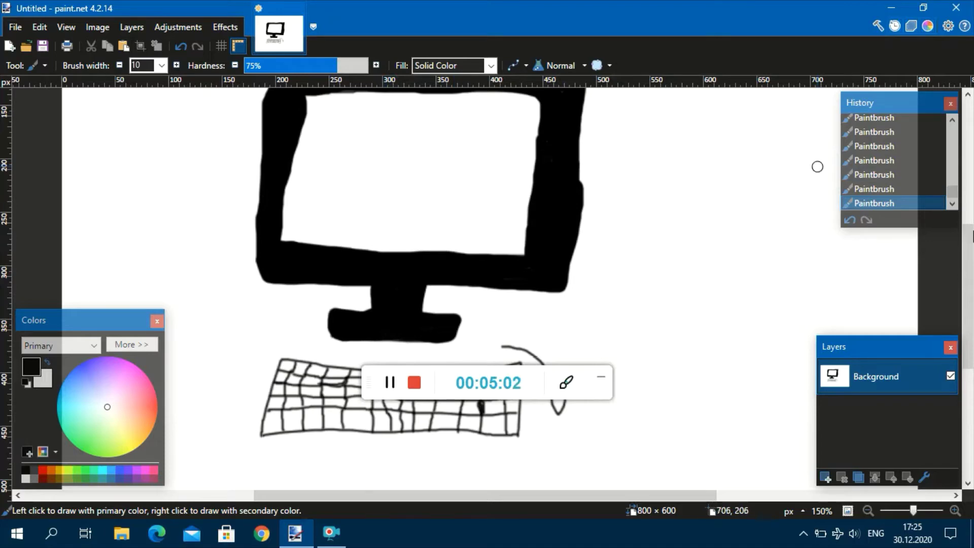
scroll(817, 164, down, 2)
scroll(818, 107, down, 3)
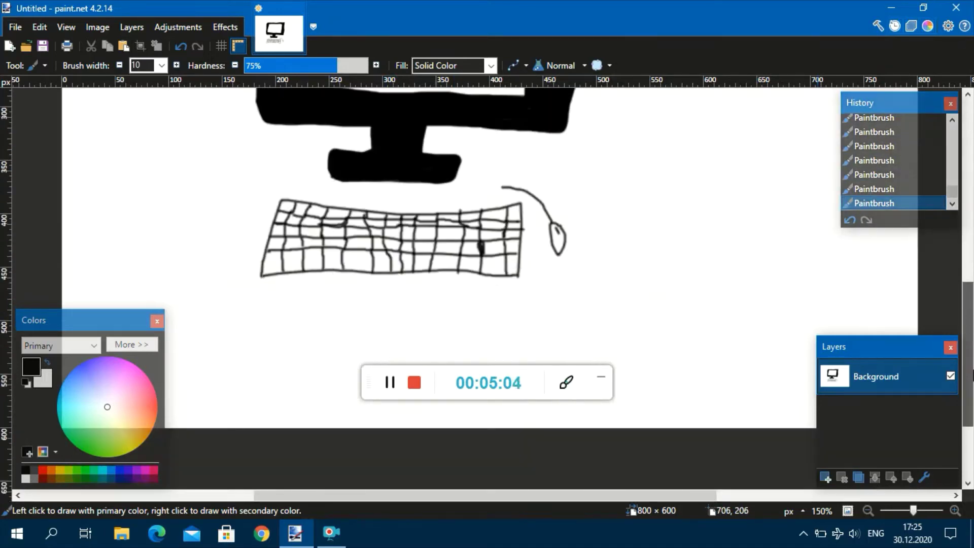
Paint the mouse and its cable solid black, and add a blue spot on the mouse's body.
scroll(818, 174, up, 6)
scroll(817, 102, down, 5)
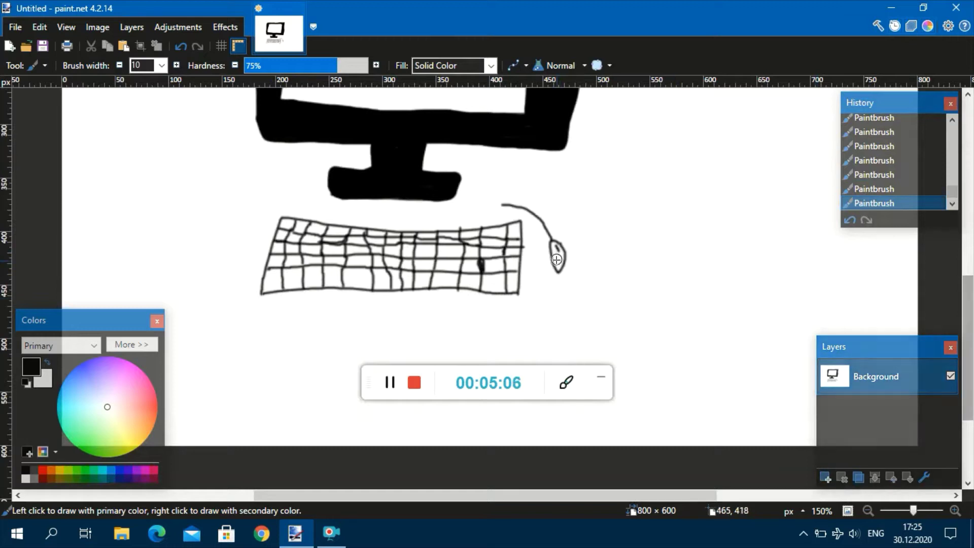
mouse_move(562, 257)
mouse_down()
mouse_move(563, 270)
mouse_move(561, 246)
mouse_move(563, 258)
mouse_move(539, 221)
mouse_move(512, 208)
mouse_up()
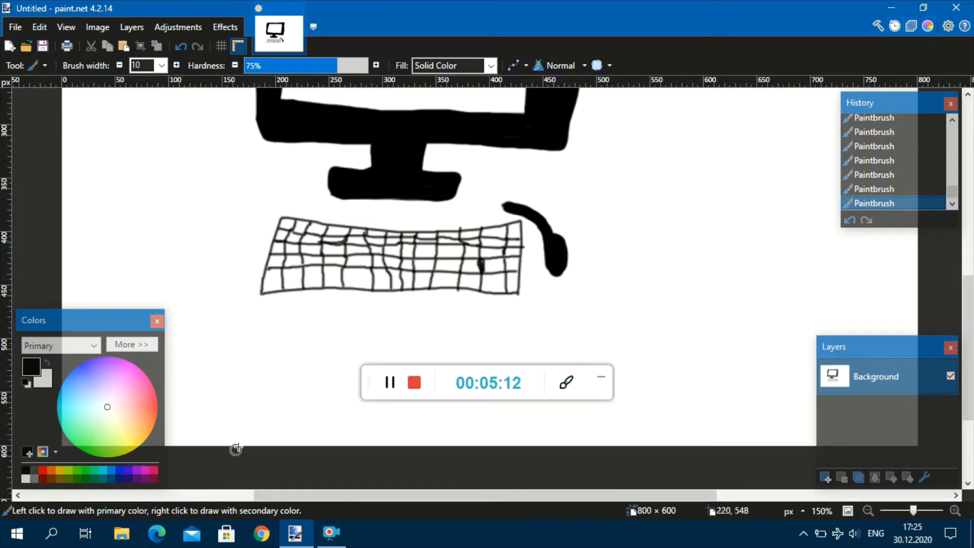
click(117, 472)
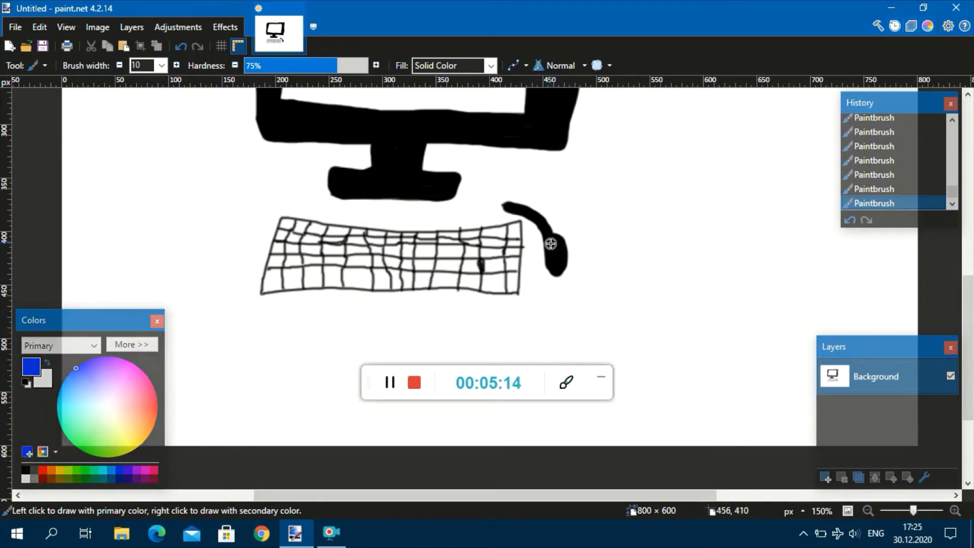
drag(554, 242, 558, 259)
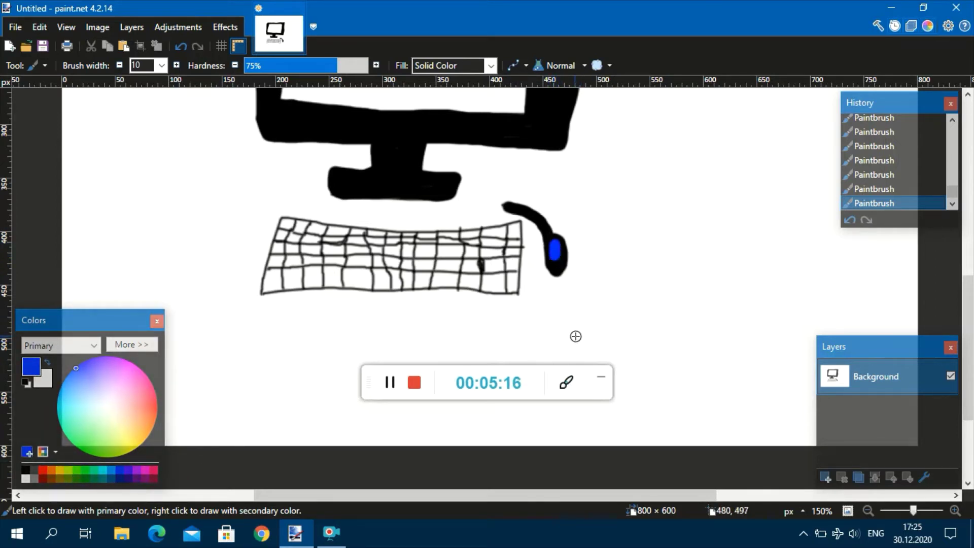
Paint over the keyboard's outline and its key grid lines in blue, leaving small white gaps between the lines.
mouse_move(264, 295)
mouse_down()
mouse_move(279, 216)
mouse_move(515, 222)
mouse_move(513, 296)
mouse_move(427, 287)
mouse_move(265, 291)
mouse_move(283, 275)
mouse_move(293, 226)
mouse_up()
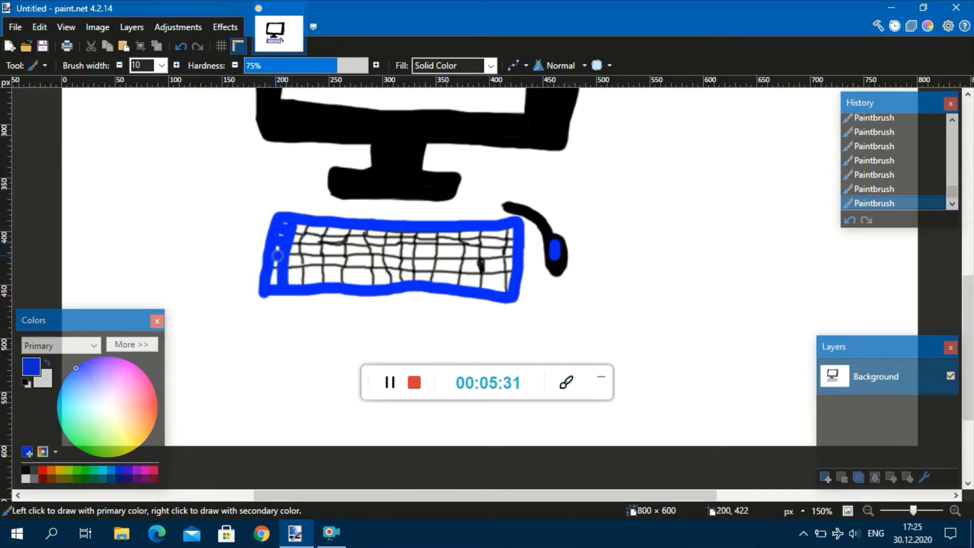
mouse_move(272, 266)
mouse_down()
mouse_move(301, 265)
mouse_move(303, 283)
mouse_move(324, 267)
mouse_move(323, 283)
mouse_move(325, 228)
mouse_move(299, 264)
mouse_move(311, 226)
mouse_move(289, 255)
mouse_move(311, 259)
mouse_move(300, 236)
mouse_up()
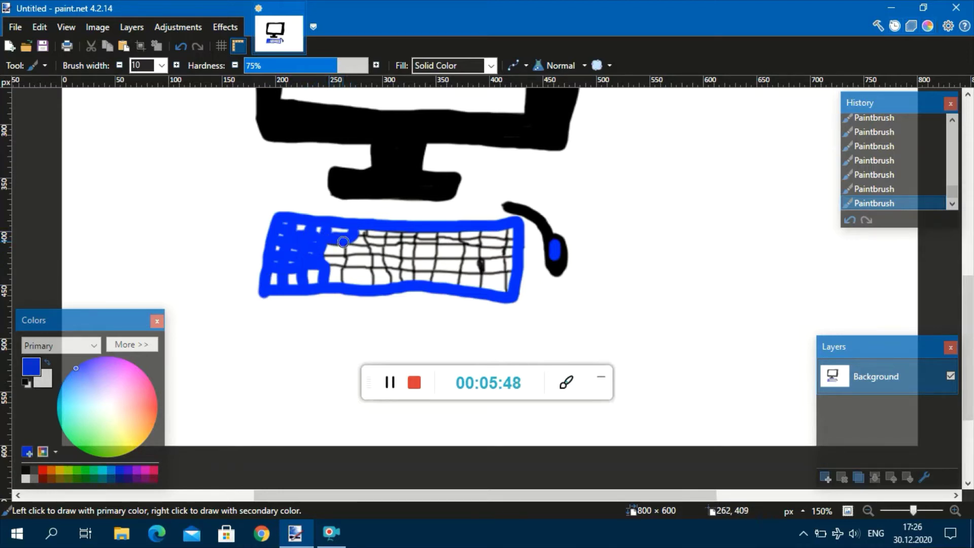
mouse_move(343, 242)
mouse_down()
mouse_move(343, 282)
mouse_move(329, 266)
mouse_up()
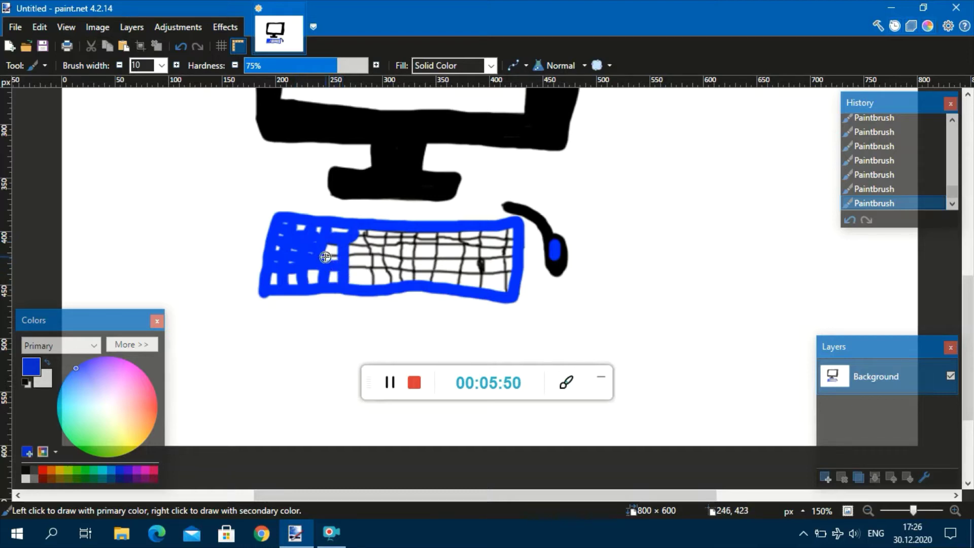
drag(376, 286, 367, 246)
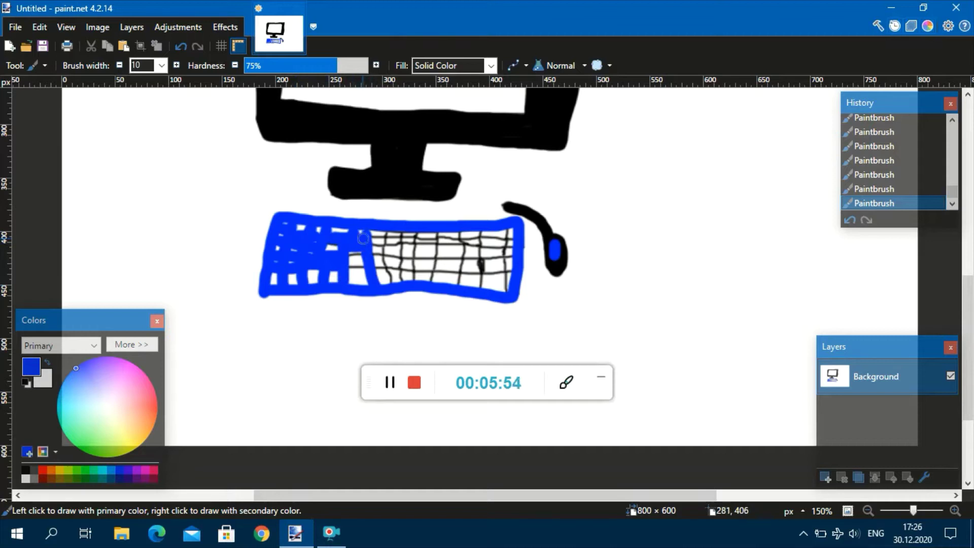
mouse_move(356, 270)
mouse_down()
mouse_move(396, 284)
mouse_move(389, 234)
mouse_move(375, 237)
mouse_move(378, 267)
mouse_move(402, 278)
mouse_move(403, 236)
mouse_move(391, 237)
mouse_move(399, 238)
mouse_move(393, 270)
mouse_move(414, 280)
mouse_move(416, 231)
mouse_move(408, 271)
mouse_move(407, 258)
mouse_move(434, 258)
mouse_move(433, 234)
mouse_move(420, 241)
mouse_move(432, 262)
mouse_move(426, 279)
mouse_move(421, 270)
mouse_move(431, 270)
mouse_move(466, 291)
mouse_move(460, 235)
mouse_up()
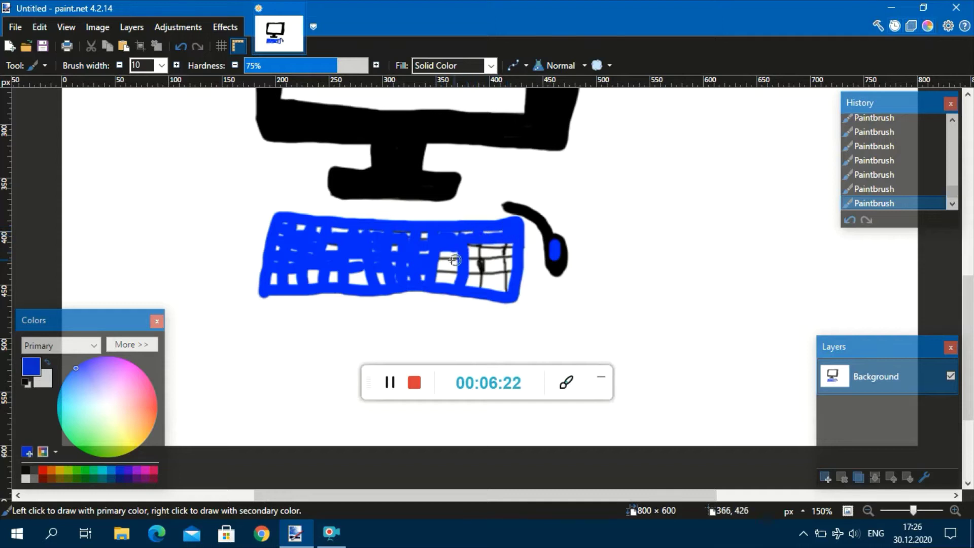
mouse_move(438, 258)
mouse_down()
mouse_move(503, 254)
mouse_move(490, 278)
mouse_move(446, 271)
mouse_move(515, 269)
mouse_move(505, 289)
mouse_move(480, 254)
mouse_up()
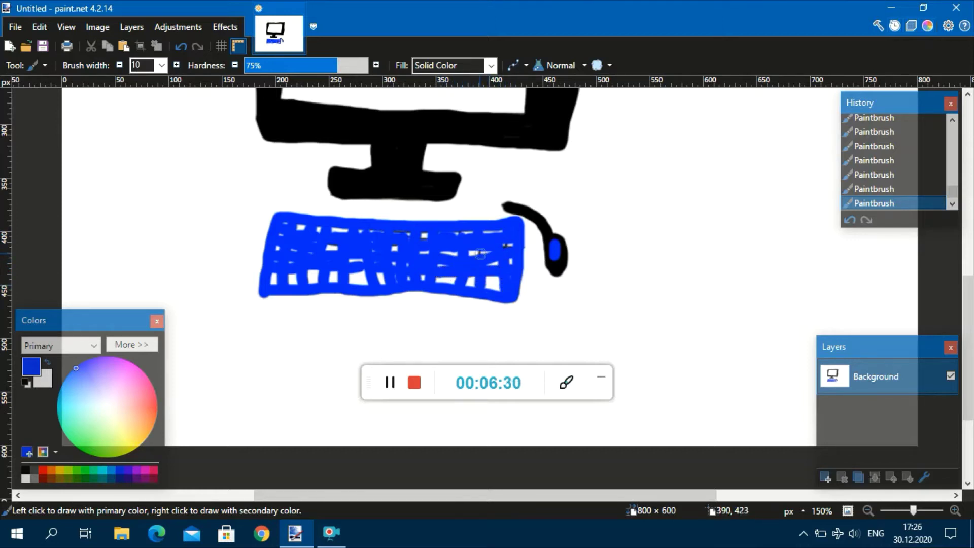
Paint the monitor's stand and base blue, including the frame's bottom-left edge leading to the stand.
drag(968, 345, 969, 306)
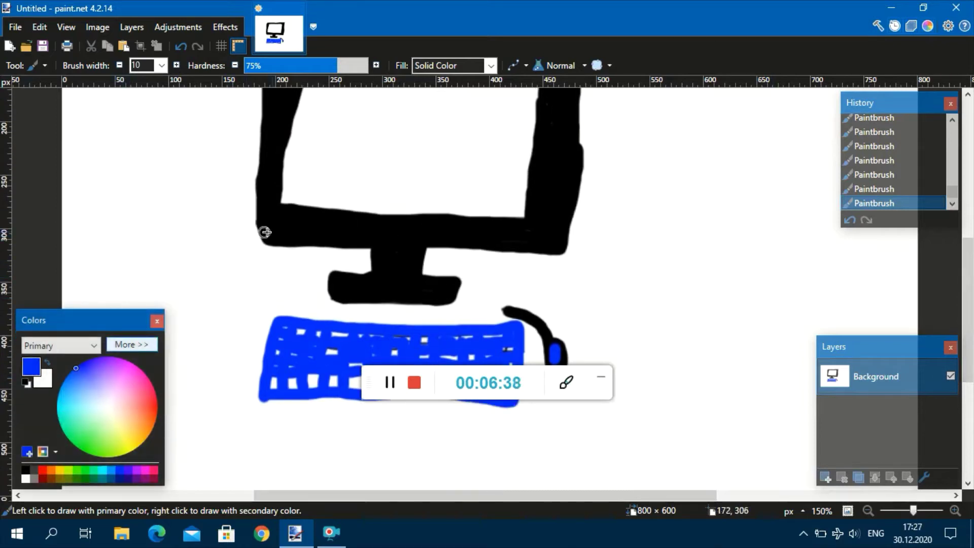
mouse_move(264, 240)
mouse_down()
mouse_move(368, 239)
mouse_move(370, 274)
mouse_move(342, 274)
mouse_up()
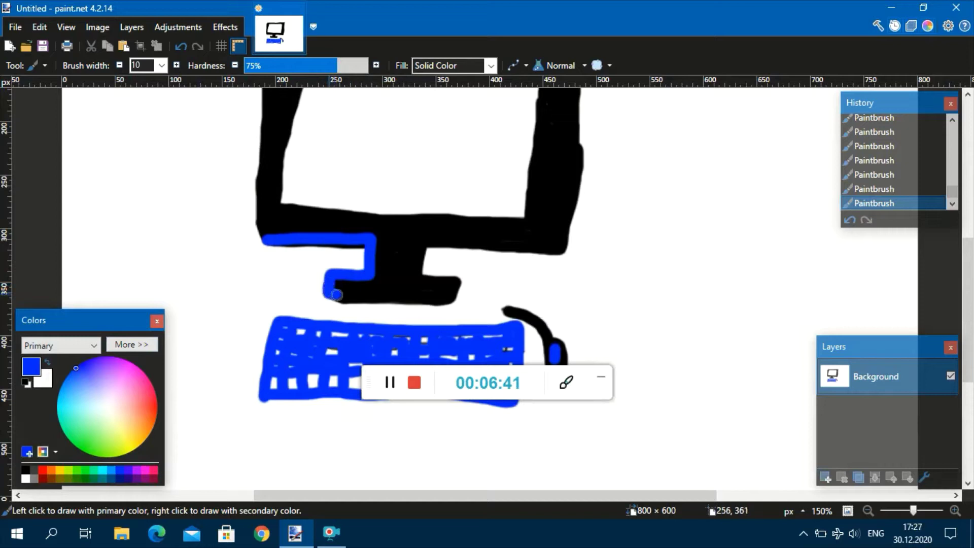
mouse_move(336, 295)
mouse_down()
mouse_move(441, 298)
mouse_move(457, 279)
mouse_move(412, 272)
mouse_move(425, 244)
mouse_move(413, 274)
mouse_move(408, 254)
mouse_move(389, 287)
mouse_move(336, 288)
mouse_move(450, 286)
mouse_move(372, 292)
mouse_move(402, 280)
mouse_move(399, 252)
mouse_move(377, 263)
mouse_up()
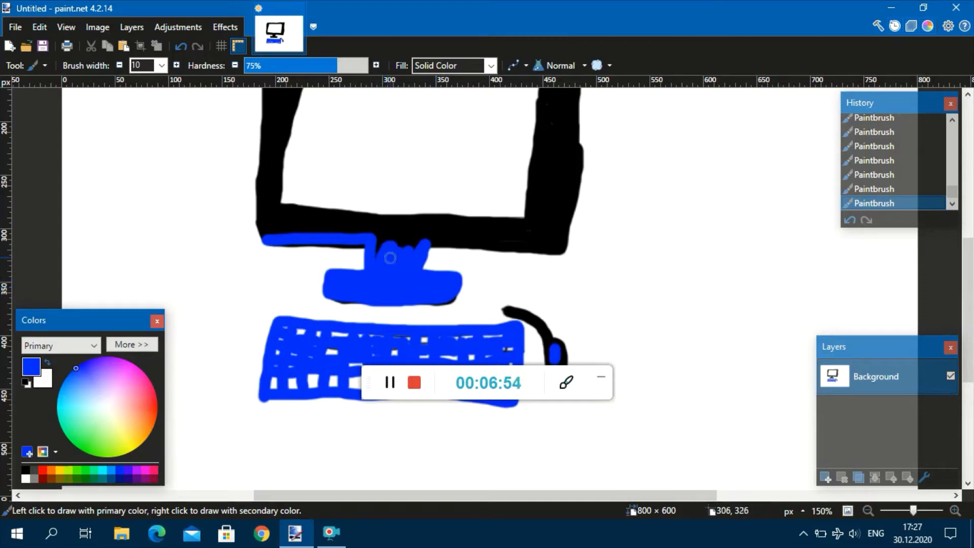
Trace the rest of the monitor frame's outer edge in blue, around to the stand.
scroll(390, 277, up, 3)
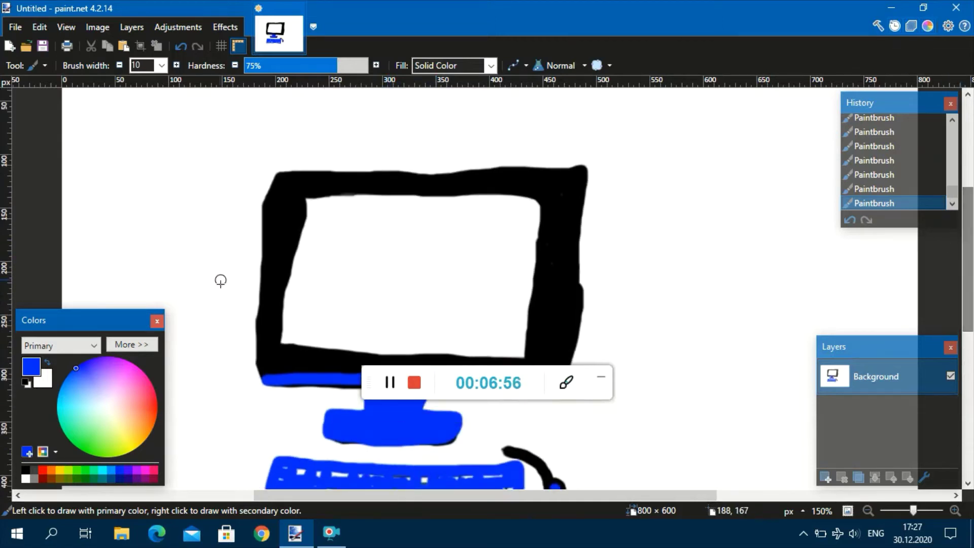
mouse_move(261, 364)
mouse_down()
mouse_move(258, 315)
mouse_move(271, 197)
mouse_move(284, 172)
mouse_move(583, 164)
mouse_move(577, 319)
mouse_up()
scroll(940, 244, down, 3)
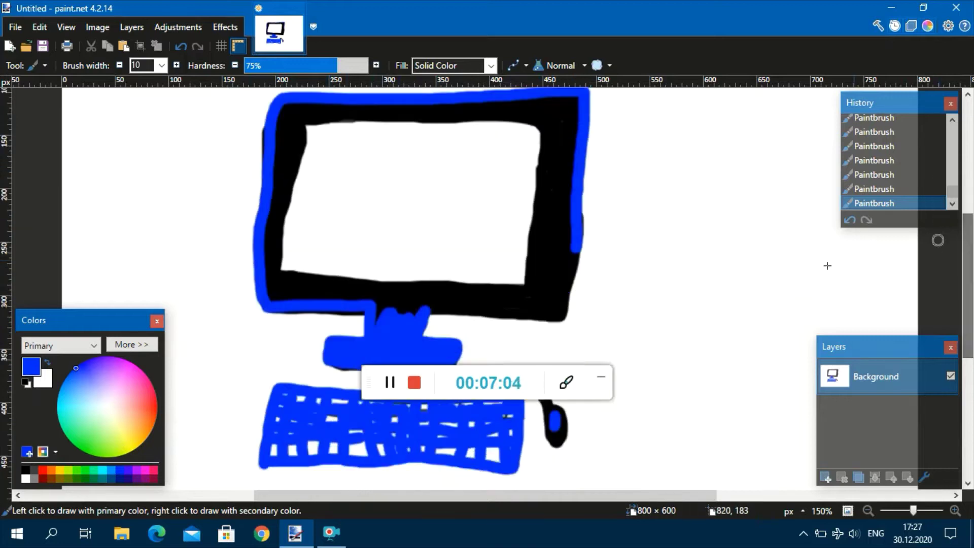
mouse_move(579, 245)
mouse_down()
mouse_move(557, 323)
mouse_move(419, 319)
mouse_up()
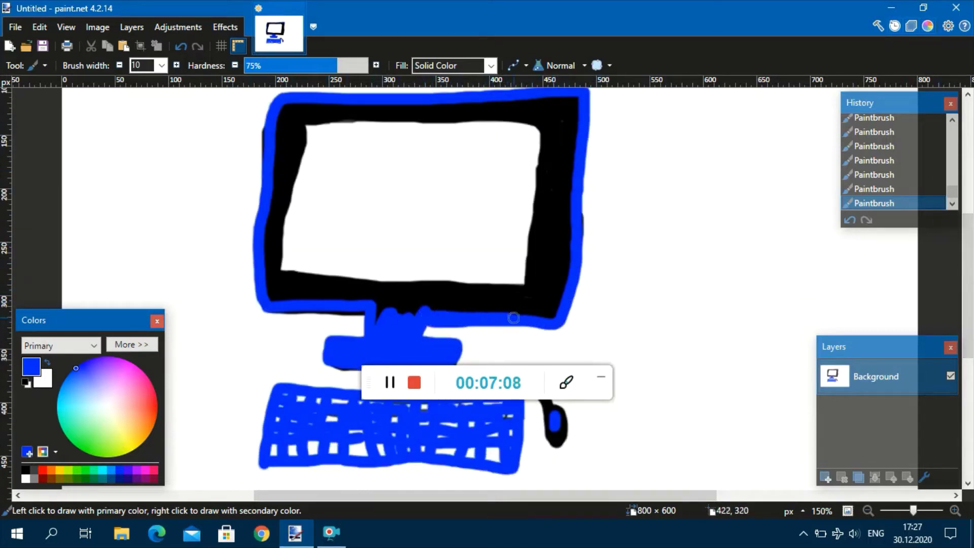
Fill the bottom and right side of the monitor frame with blue and trace the frame's inner edge around the display.
mouse_move(554, 318)
mouse_down()
mouse_move(575, 216)
mouse_move(565, 301)
mouse_move(561, 292)
mouse_move(518, 311)
mouse_move(378, 319)
mouse_move(374, 306)
mouse_move(530, 301)
mouse_move(548, 317)
mouse_move(539, 297)
mouse_move(372, 308)
mouse_move(295, 291)
mouse_move(263, 296)
mouse_move(457, 287)
mouse_move(353, 303)
mouse_move(522, 286)
mouse_move(322, 287)
mouse_move(263, 272)
mouse_move(267, 287)
mouse_move(350, 280)
mouse_move(276, 279)
mouse_up()
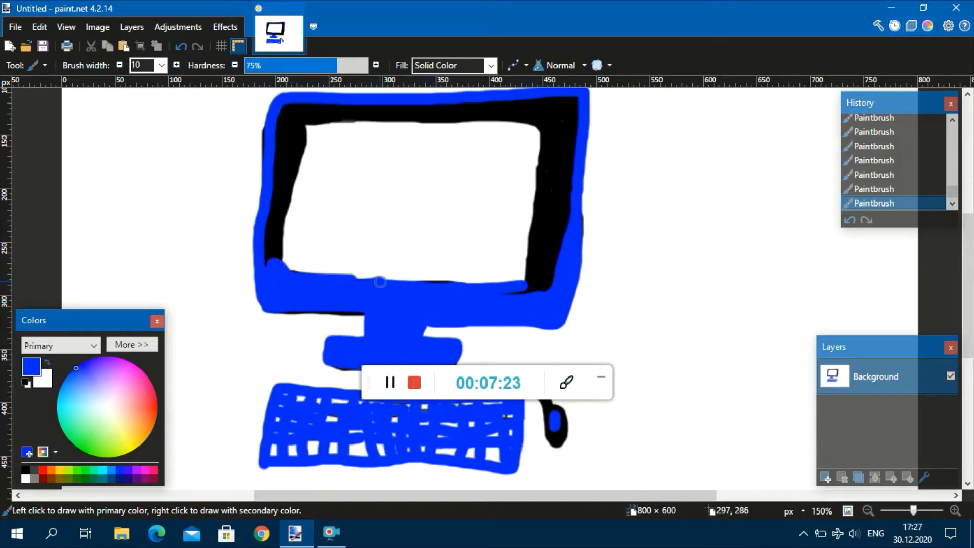
mouse_move(381, 280)
mouse_down()
mouse_move(519, 268)
mouse_move(522, 281)
mouse_move(480, 281)
mouse_move(520, 273)
mouse_move(509, 289)
mouse_move(545, 290)
mouse_move(503, 291)
mouse_move(538, 286)
mouse_move(572, 233)
mouse_move(550, 274)
mouse_move(562, 239)
mouse_move(541, 283)
mouse_move(548, 257)
mouse_move(523, 288)
mouse_move(542, 246)
mouse_move(536, 256)
mouse_move(546, 130)
mouse_move(368, 118)
mouse_move(304, 125)
mouse_move(284, 247)
mouse_move(292, 270)
mouse_move(372, 275)
mouse_move(554, 259)
mouse_move(558, 195)
mouse_up()
mouse_move(570, 231)
mouse_down()
mouse_move(566, 180)
mouse_move(550, 198)
mouse_move(560, 169)
mouse_up()
scroll(560, 169, up, 3)
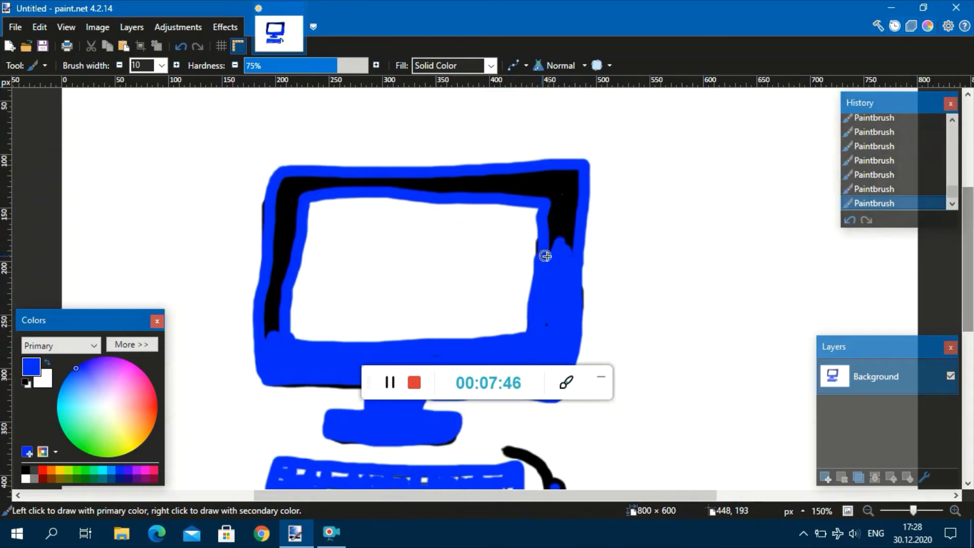
mouse_move(551, 250)
mouse_down()
mouse_move(562, 171)
mouse_move(576, 174)
mouse_move(569, 255)
mouse_move(569, 174)
mouse_up()
drag(572, 215, 559, 252)
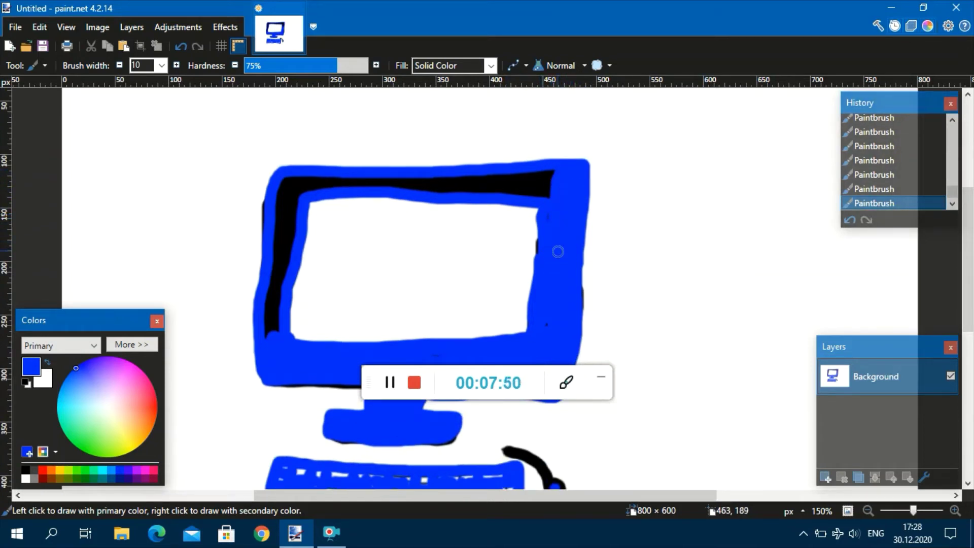
Paint over the remaining black on the left side and top of the monitor frame with blue.
mouse_move(552, 217)
mouse_down()
mouse_move(532, 202)
mouse_move(290, 177)
mouse_move(269, 328)
mouse_move(267, 286)
mouse_up()
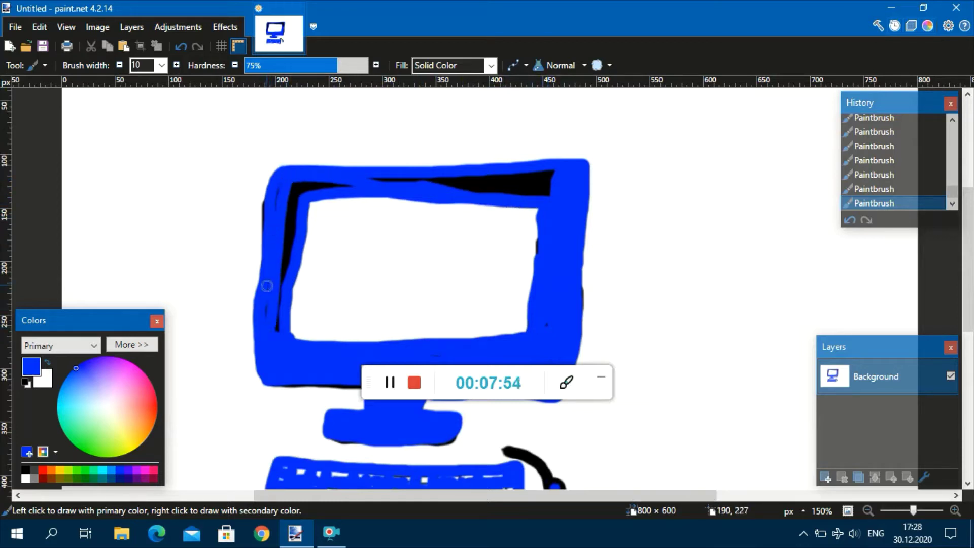
mouse_move(274, 335)
mouse_down()
mouse_move(292, 193)
mouse_move(276, 201)
mouse_move(298, 186)
mouse_move(340, 184)
mouse_up()
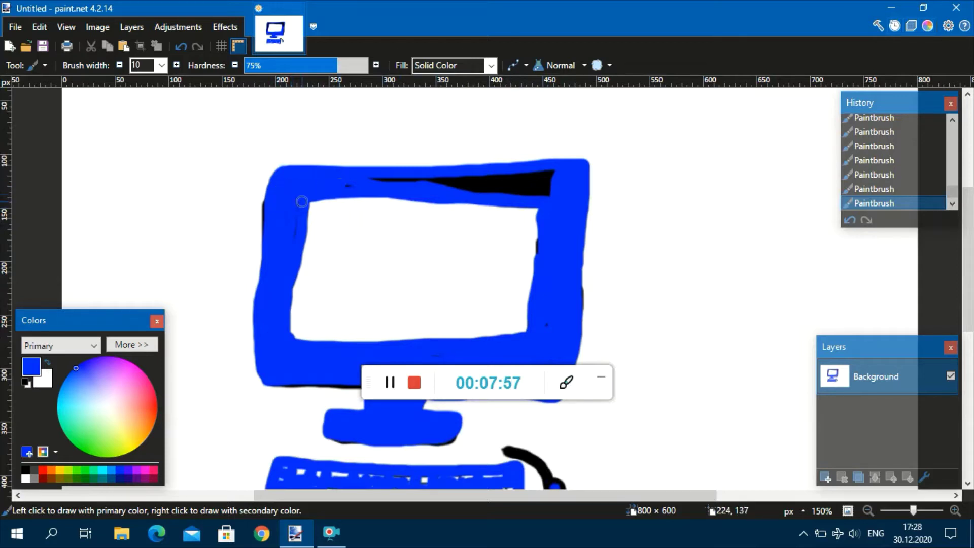
mouse_move(299, 225)
mouse_down()
mouse_move(315, 194)
mouse_move(385, 175)
mouse_move(547, 170)
mouse_move(546, 197)
mouse_move(528, 198)
mouse_move(429, 184)
mouse_move(545, 185)
mouse_move(508, 191)
mouse_move(555, 170)
mouse_up()
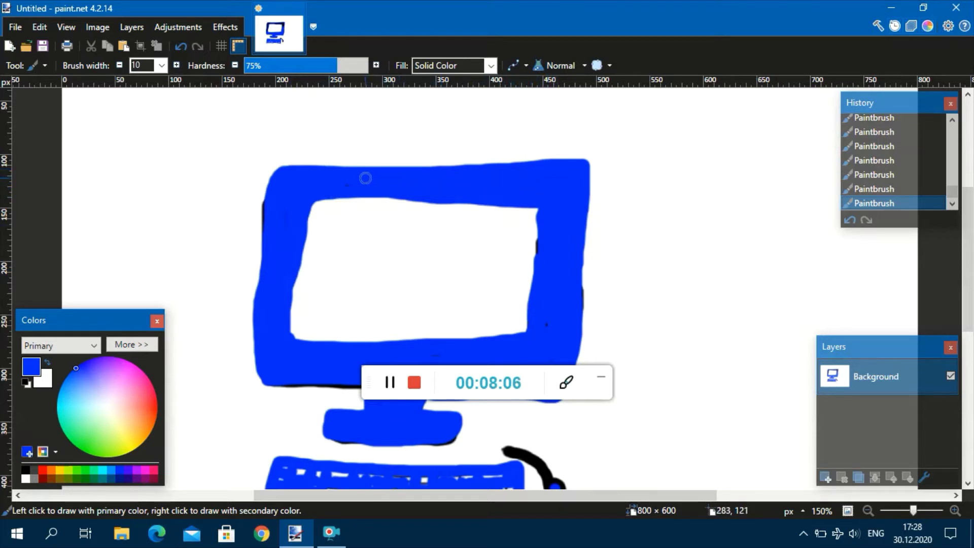
Paint the mouse and its cable blue, and thicken the keyboard's outer edges with blue strokes.
drag(968, 243, 953, 350)
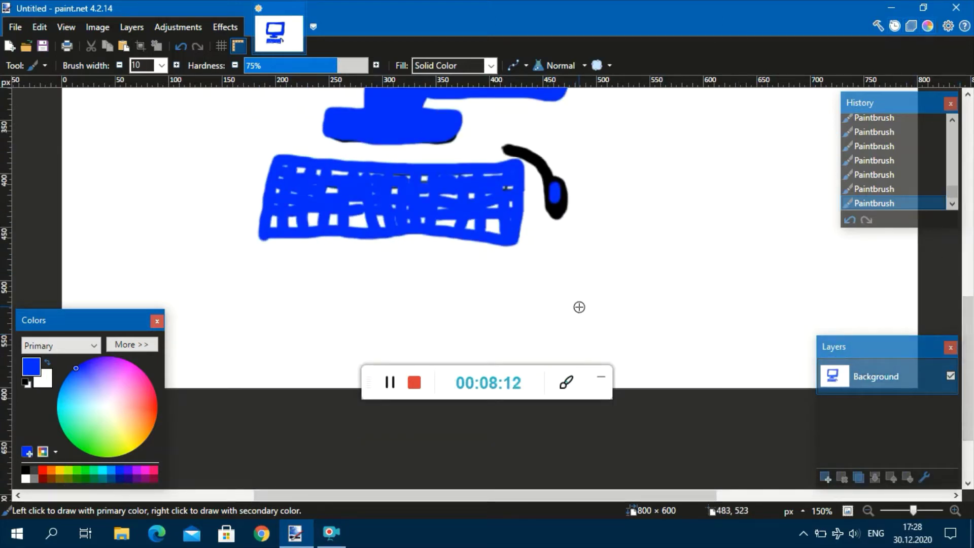
scroll(578, 307, up, 2)
scroll(580, 305, down, 3)
scroll(580, 305, up, 6)
scroll(580, 305, down, 3)
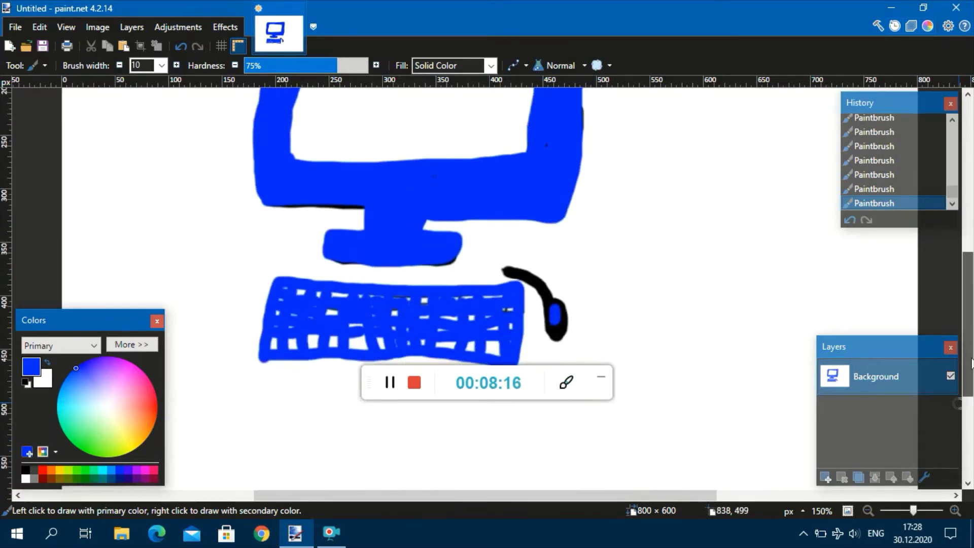
drag(553, 307, 528, 274)
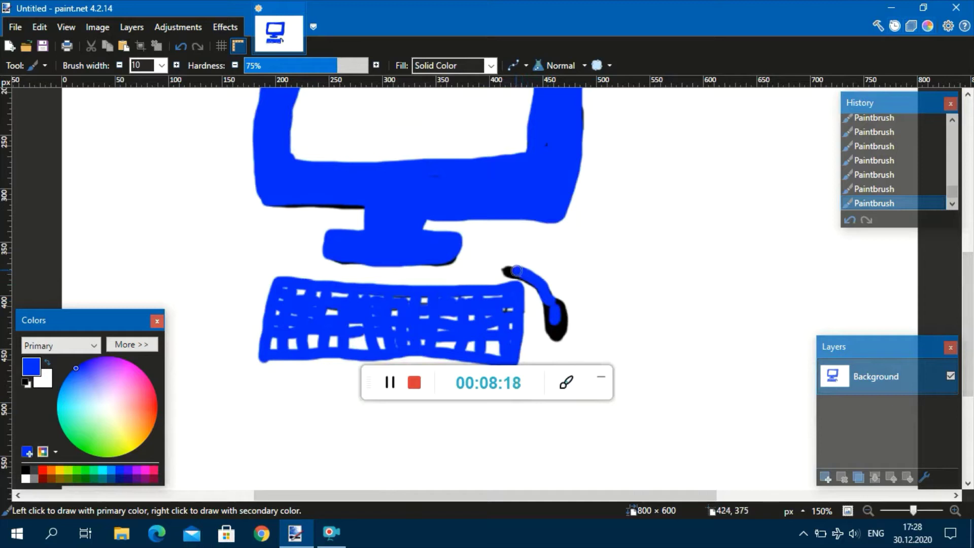
mouse_move(549, 313)
mouse_down()
mouse_move(562, 335)
mouse_move(559, 304)
mouse_up()
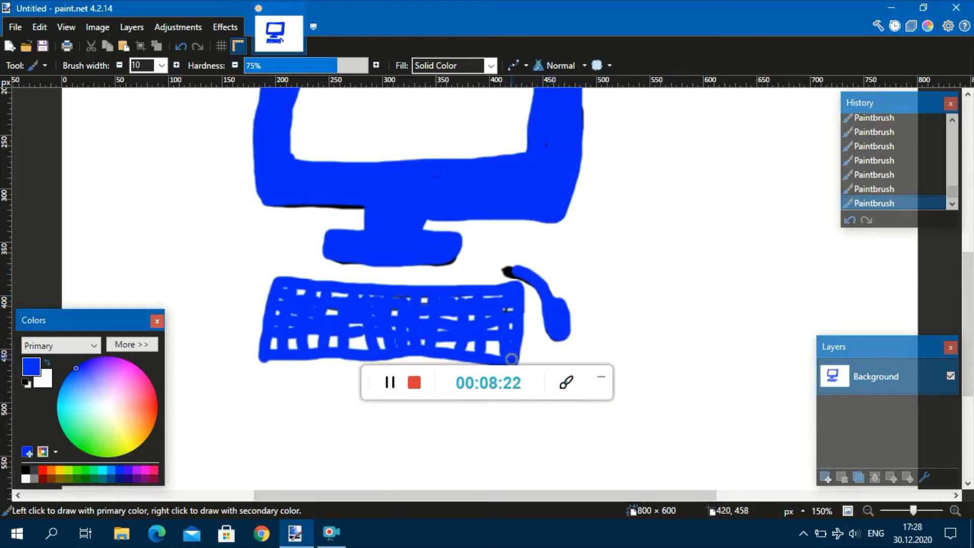
mouse_move(516, 319)
mouse_down()
mouse_move(514, 283)
mouse_move(273, 274)
mouse_move(264, 356)
mouse_move(360, 352)
mouse_up()
drag(419, 349, 483, 357)
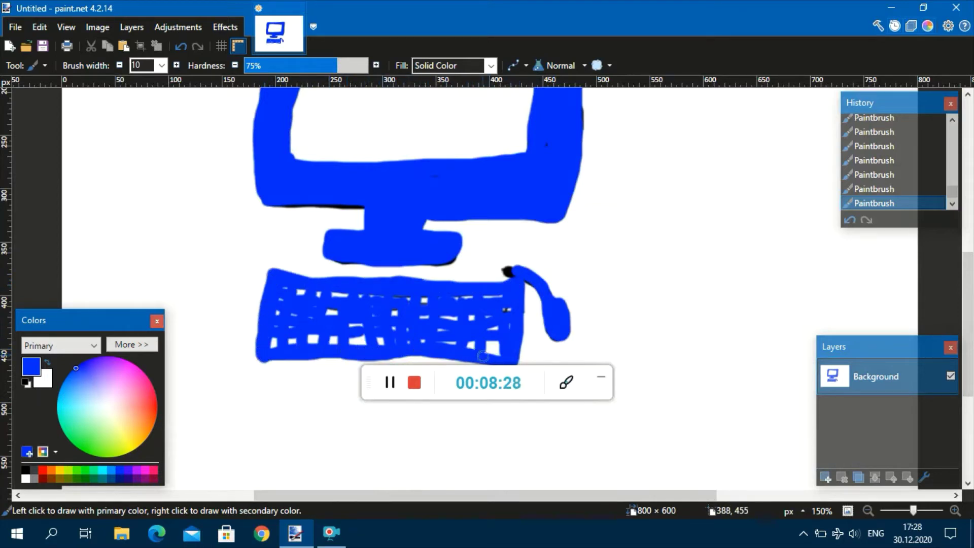
Draw the left side, top edge and right side of a tall computer case in blue, left of the monitor.
scroll(653, 350, up, 2)
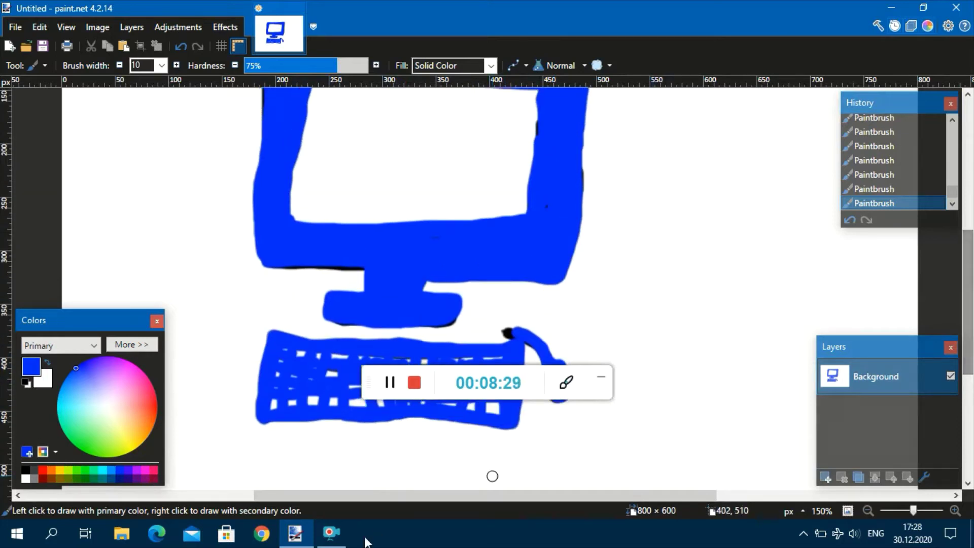
drag(369, 500, 202, 488)
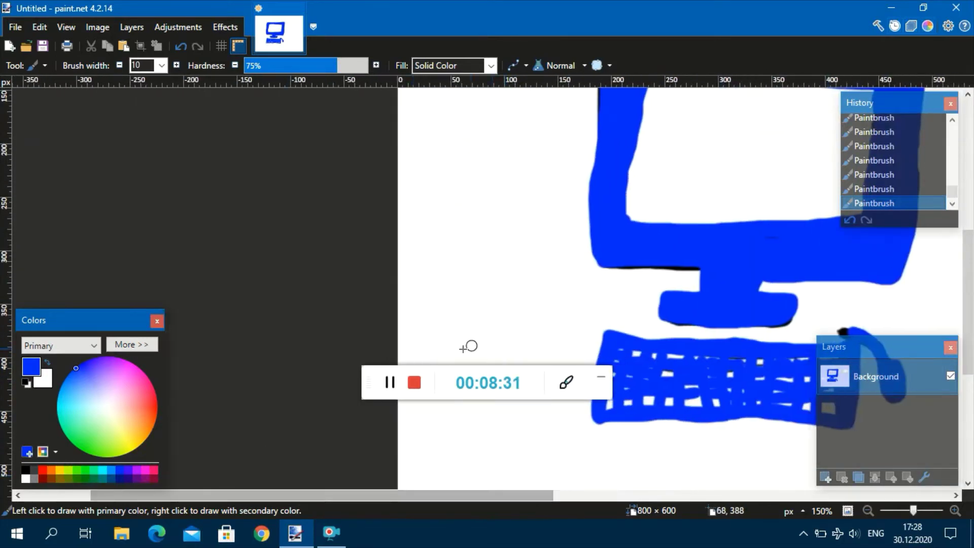
drag(459, 349, 440, 112)
scroll(907, 253, up, 5)
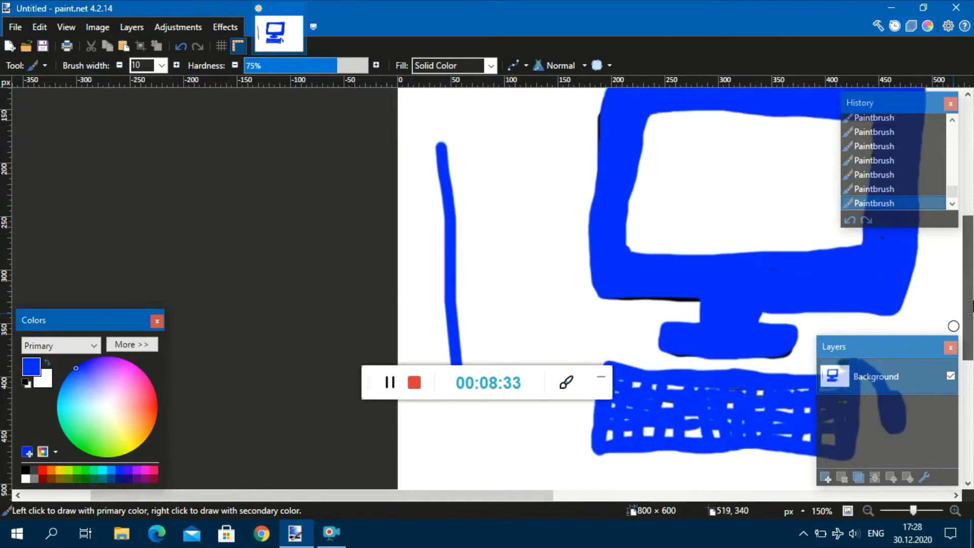
mouse_move(441, 259)
mouse_down()
mouse_move(436, 179)
mouse_move(561, 164)
mouse_move(535, 479)
mouse_move(535, 343)
mouse_move(535, 485)
mouse_up()
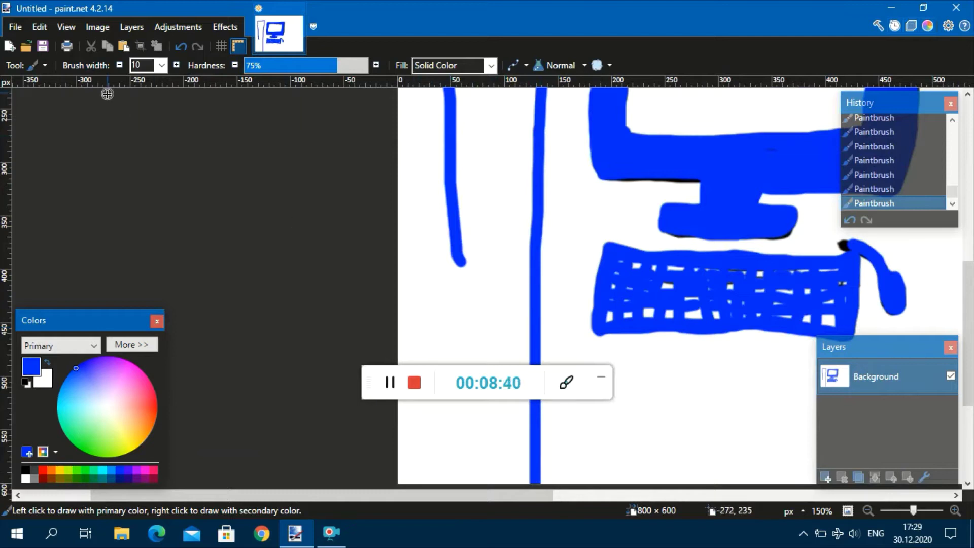
Erase the overlong lower part of the computer case's right side line with the Eraser.
click(47, 63)
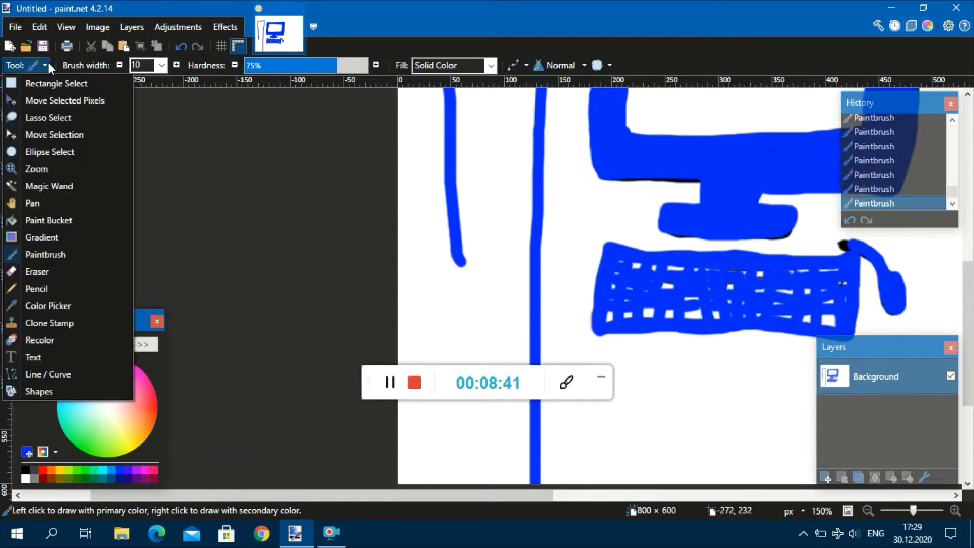
click(40, 270)
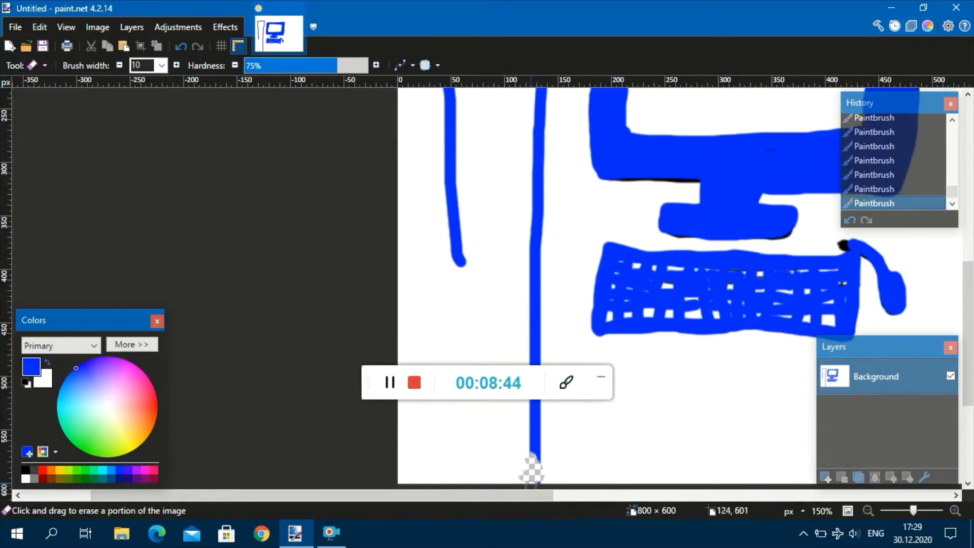
mouse_move(531, 479)
mouse_down()
mouse_move(539, 435)
mouse_move(535, 486)
mouse_move(541, 477)
mouse_move(537, 247)
mouse_move(531, 473)
mouse_up()
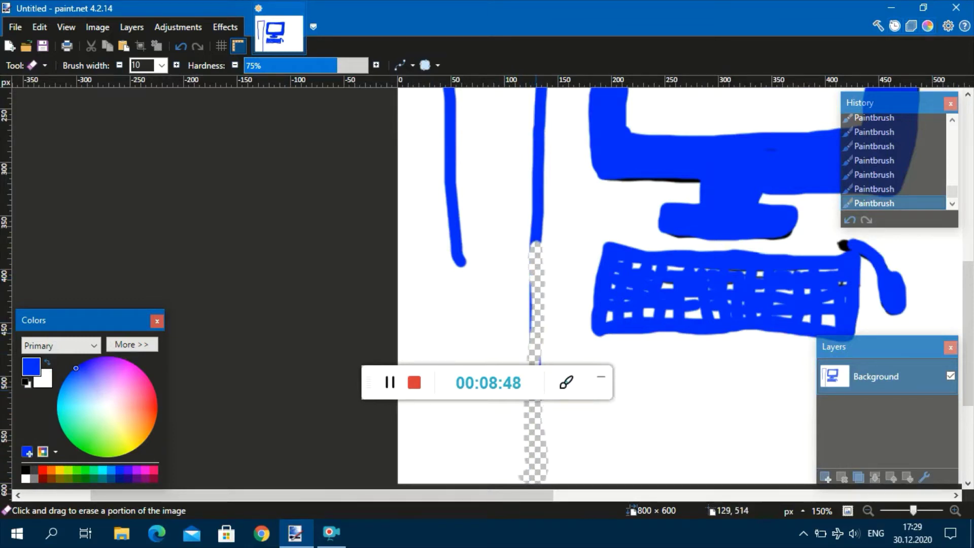
mouse_move(536, 398)
mouse_down()
mouse_move(523, 327)
mouse_move(533, 286)
mouse_move(534, 318)
mouse_up()
click(43, 64)
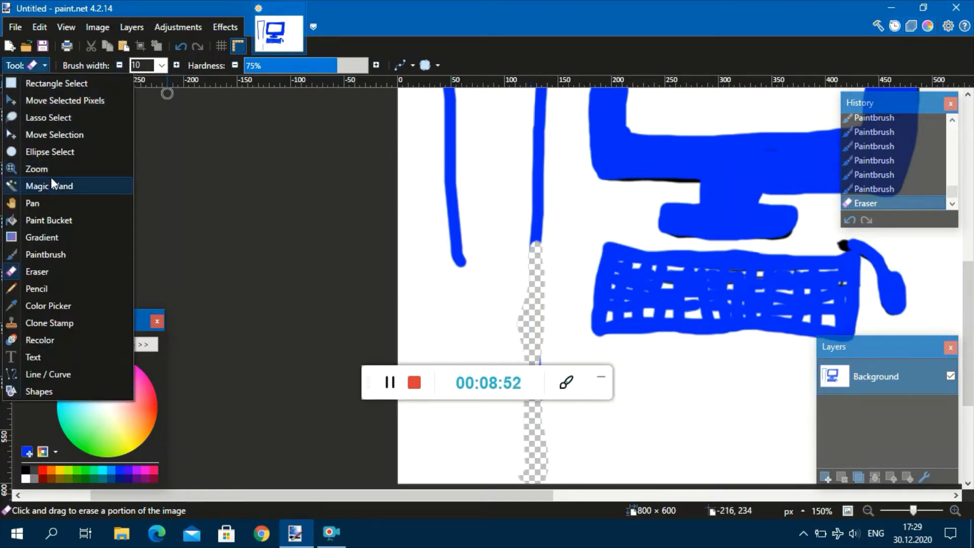
Close the bottom of the computer case with a blue Paintbrush stroke between its two sides.
click(45, 254)
mouse_move(456, 258)
mouse_down()
mouse_move(536, 258)
mouse_move(539, 233)
mouse_move(537, 249)
mouse_move(533, 233)
mouse_move(533, 249)
mouse_move(464, 253)
mouse_move(517, 251)
mouse_up()
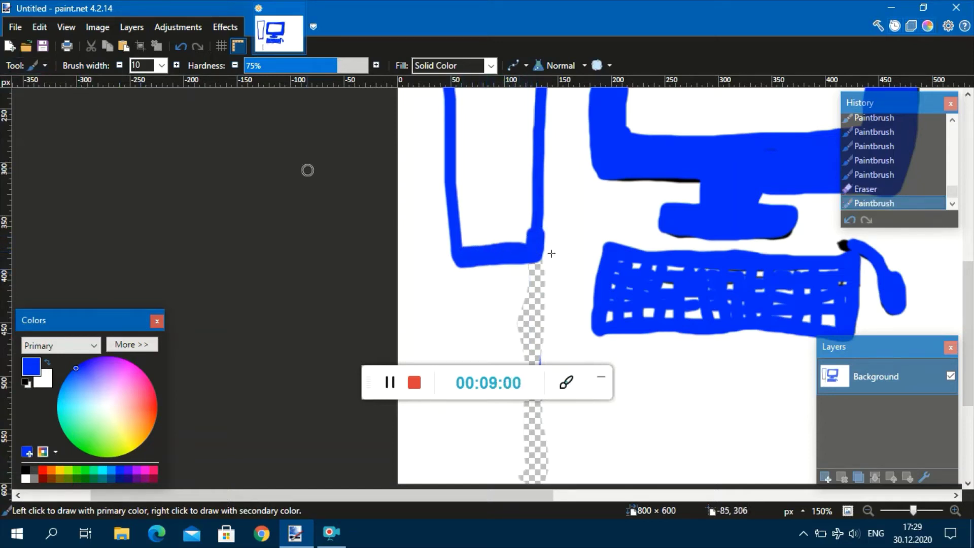
scroll(971, 423, up, 5)
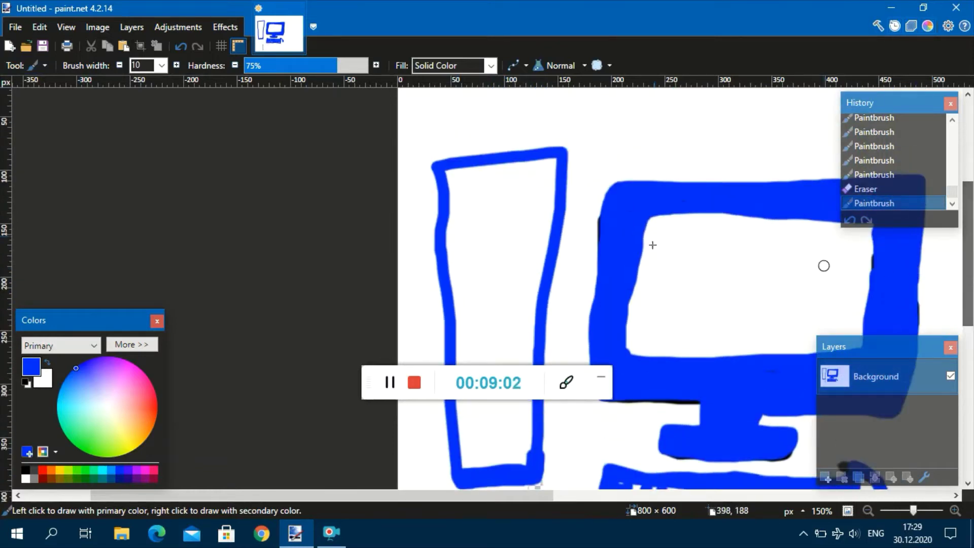
Fill the upper part of the computer case with blue and thicken its upper left side.
mouse_move(434, 168)
mouse_down()
mouse_move(554, 157)
mouse_move(551, 234)
mouse_move(544, 168)
mouse_move(445, 178)
mouse_up()
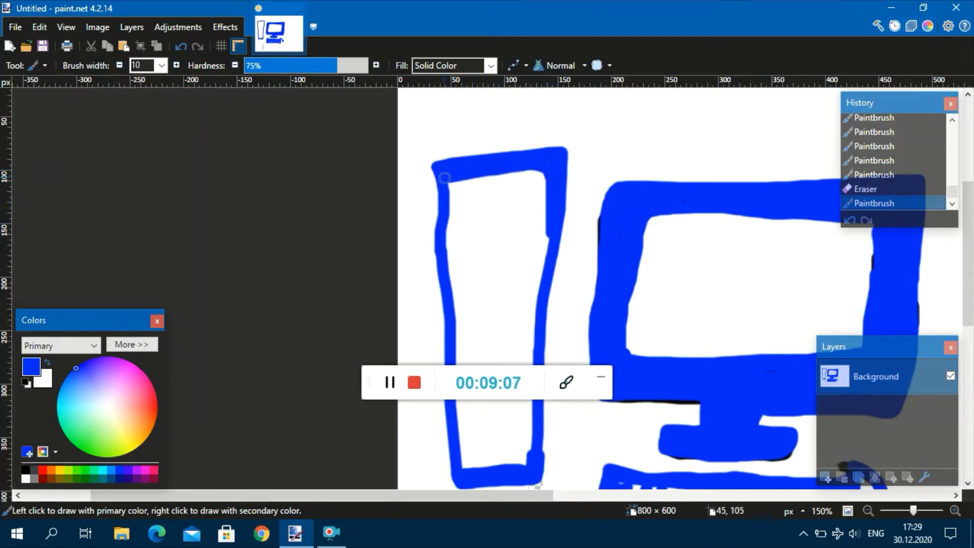
mouse_move(550, 164)
mouse_down()
mouse_move(451, 183)
mouse_move(549, 170)
mouse_move(453, 192)
mouse_move(550, 177)
mouse_move(445, 206)
mouse_move(550, 180)
mouse_move(442, 219)
mouse_move(549, 197)
mouse_move(435, 224)
mouse_move(546, 200)
mouse_up()
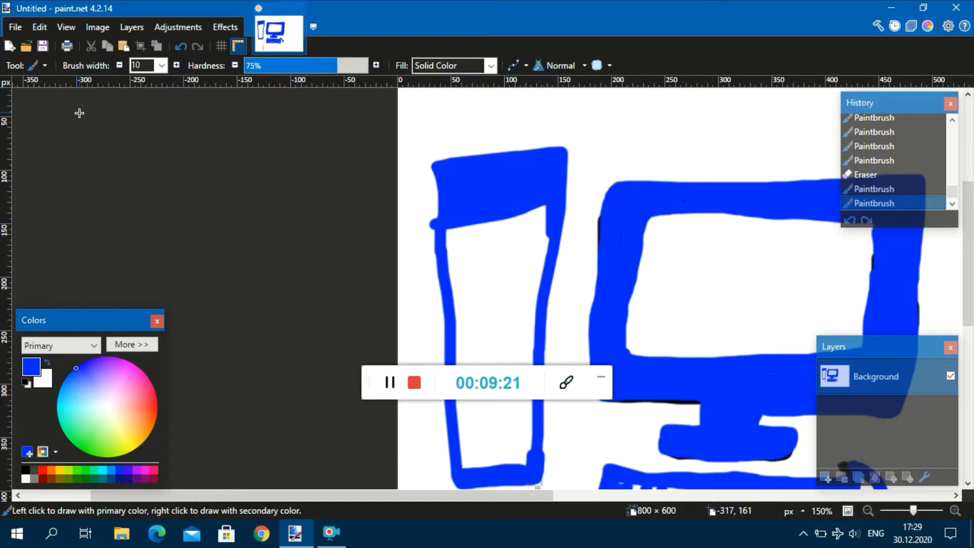
click(42, 69)
click(41, 69)
mouse_move(441, 245)
mouse_down()
mouse_move(436, 174)
mouse_move(432, 254)
mouse_move(434, 244)
mouse_up()
Fill the rest of the computer case blue, leaving narrow white slots in the middle and near the bottom, and even out its left edge.
scroll(902, 235, down, 3)
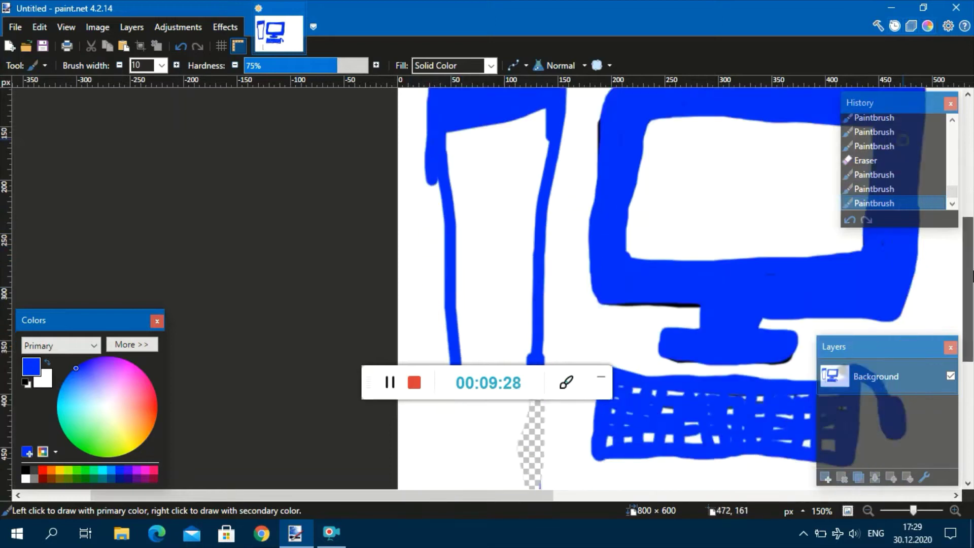
mouse_move(436, 135)
mouse_down()
mouse_move(456, 341)
mouse_move(523, 330)
mouse_move(479, 307)
mouse_move(461, 312)
mouse_up()
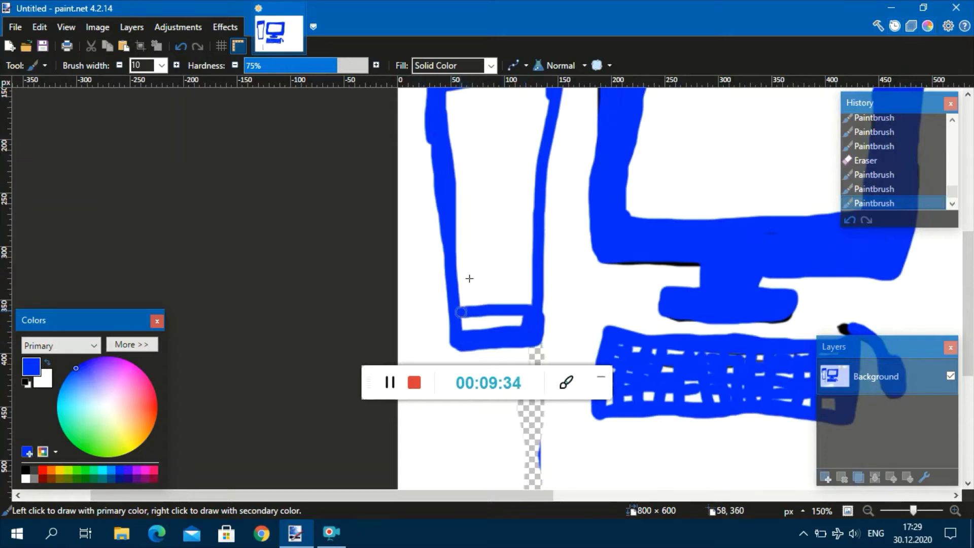
mouse_move(459, 145)
mouse_down()
mouse_move(505, 138)
mouse_move(520, 164)
mouse_move(471, 157)
mouse_move(460, 142)
mouse_move(461, 304)
mouse_move(528, 302)
mouse_up()
scroll(528, 303, up, 2)
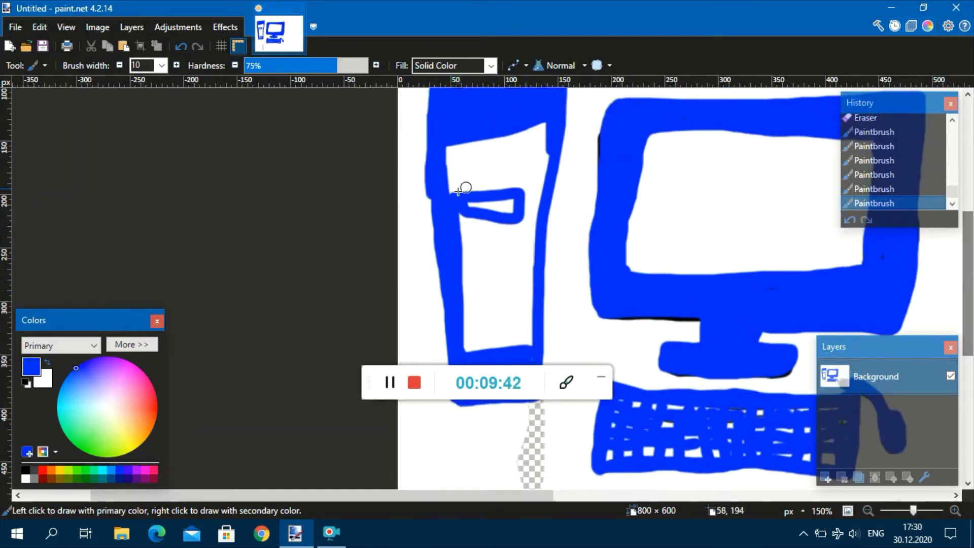
mouse_move(453, 196)
mouse_down()
mouse_move(447, 150)
mouse_move(545, 127)
mouse_move(541, 178)
mouse_move(455, 188)
mouse_move(447, 164)
mouse_move(465, 144)
mouse_move(542, 139)
mouse_move(526, 178)
mouse_move(461, 173)
mouse_move(524, 150)
mouse_move(487, 172)
mouse_move(480, 161)
mouse_move(525, 162)
mouse_move(487, 156)
mouse_move(528, 191)
mouse_move(532, 301)
mouse_up()
scroll(822, 183, down, 2)
mouse_move(533, 337)
mouse_down()
mouse_move(522, 313)
mouse_move(466, 322)
mouse_move(525, 319)
mouse_move(452, 313)
mouse_move(464, 303)
mouse_move(448, 236)
mouse_move(456, 194)
mouse_move(522, 192)
mouse_move(523, 312)
mouse_move(514, 269)
mouse_move(523, 196)
mouse_move(527, 211)
mouse_move(497, 195)
mouse_move(466, 202)
mouse_move(476, 311)
mouse_move(457, 203)
mouse_move(512, 207)
mouse_move(514, 312)
mouse_move(479, 308)
mouse_move(475, 278)
mouse_move(471, 206)
mouse_move(501, 210)
mouse_move(495, 304)
mouse_move(498, 253)
mouse_move(509, 311)
mouse_move(516, 247)
mouse_move(518, 275)
mouse_move(479, 308)
mouse_move(489, 290)
mouse_move(480, 217)
mouse_move(480, 282)
mouse_move(491, 217)
mouse_move(489, 251)
mouse_move(428, 165)
mouse_move(432, 252)
mouse_move(437, 211)
mouse_up()
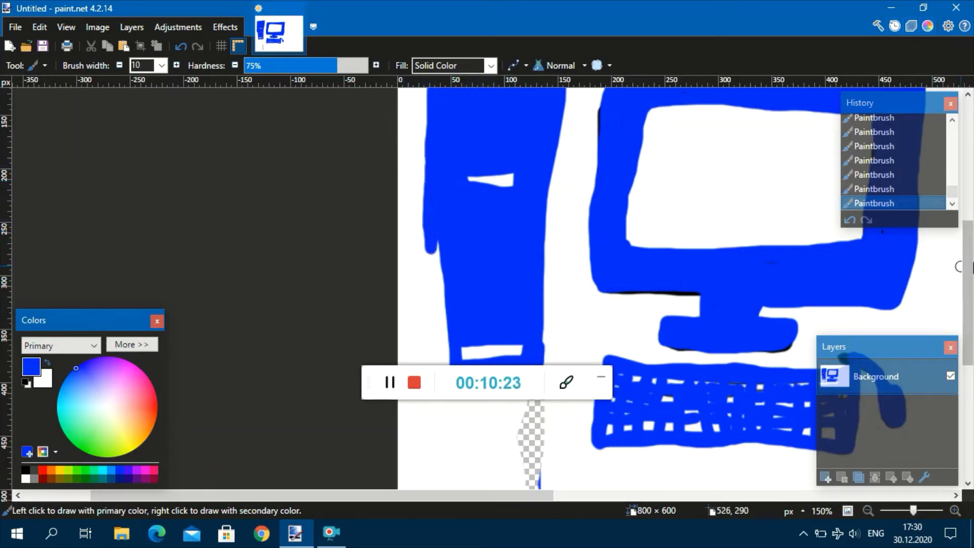
scroll(627, 223, down, 2)
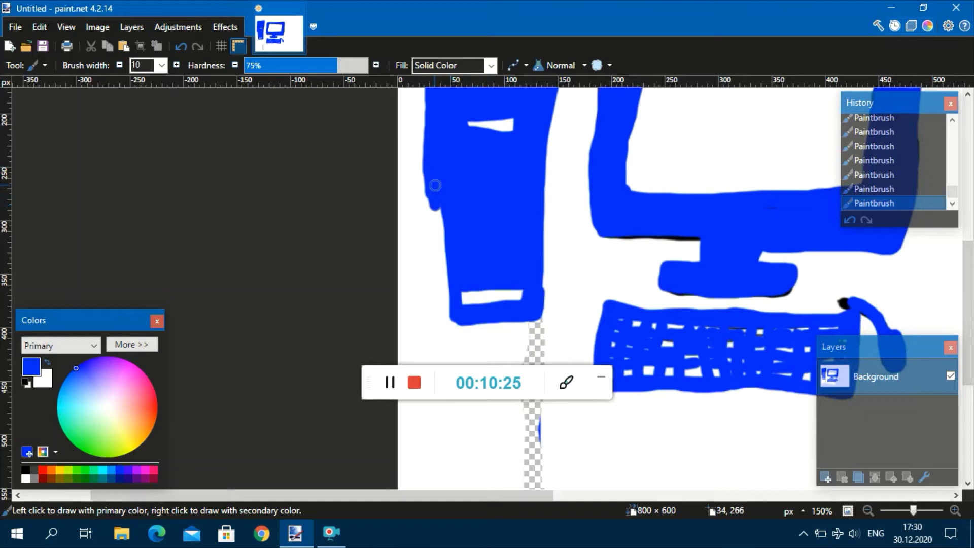
mouse_move(435, 182)
mouse_down()
mouse_move(441, 324)
mouse_move(454, 319)
mouse_move(445, 320)
mouse_move(453, 322)
mouse_move(454, 258)
mouse_up()
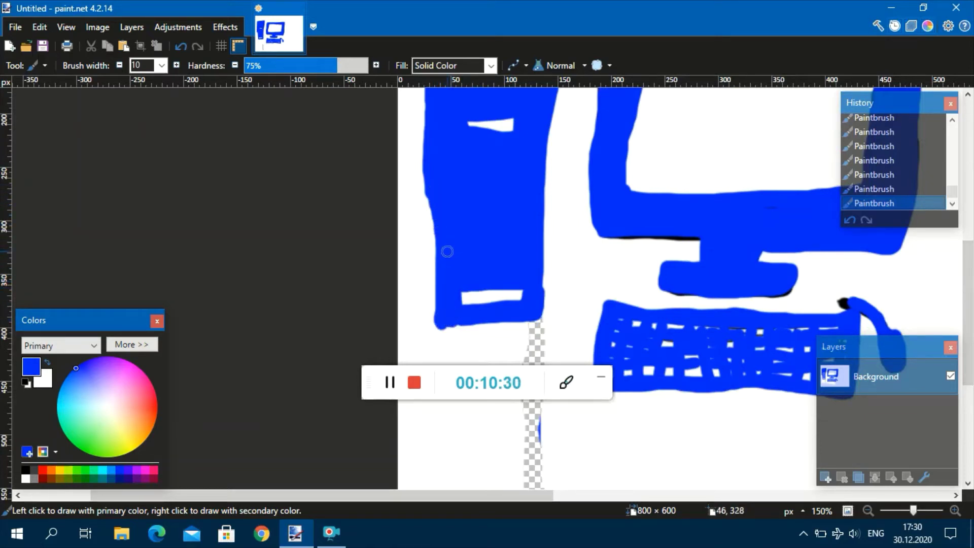
Paint the erased transparent strip below the computer case white, down to the canvas's lower edge.
scroll(959, 131, down, 3)
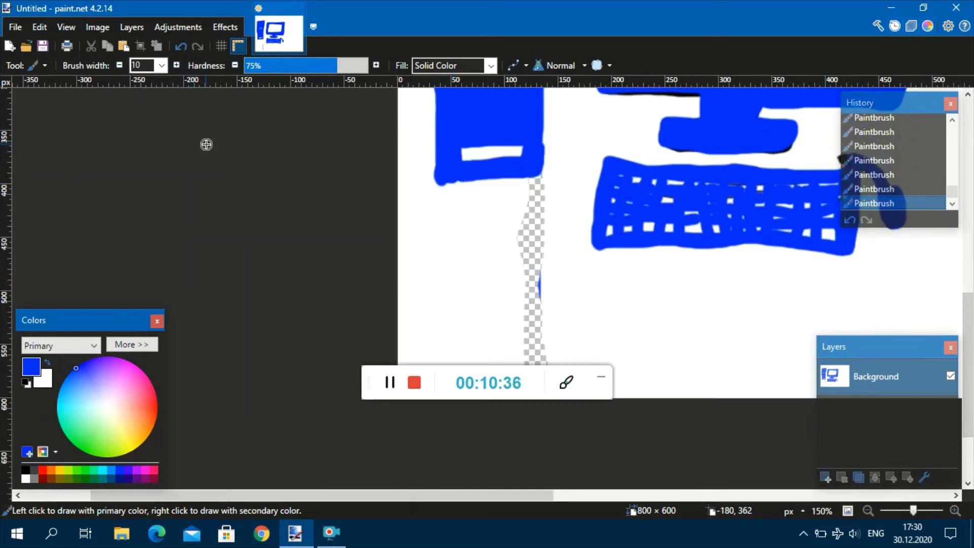
click(26, 480)
mouse_move(518, 221)
mouse_down()
mouse_move(537, 278)
mouse_move(540, 268)
mouse_move(541, 359)
mouse_move(543, 298)
mouse_move(528, 282)
mouse_move(529, 315)
mouse_move(524, 241)
mouse_move(533, 182)
mouse_move(540, 228)
mouse_move(528, 218)
mouse_move(530, 193)
mouse_up()
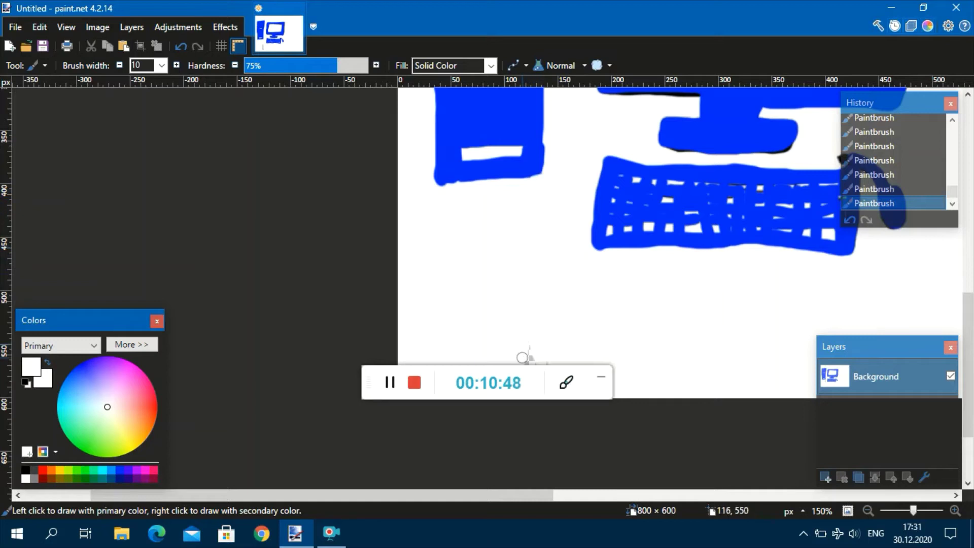
drag(522, 355, 537, 355)
scroll(958, 374, down, 2)
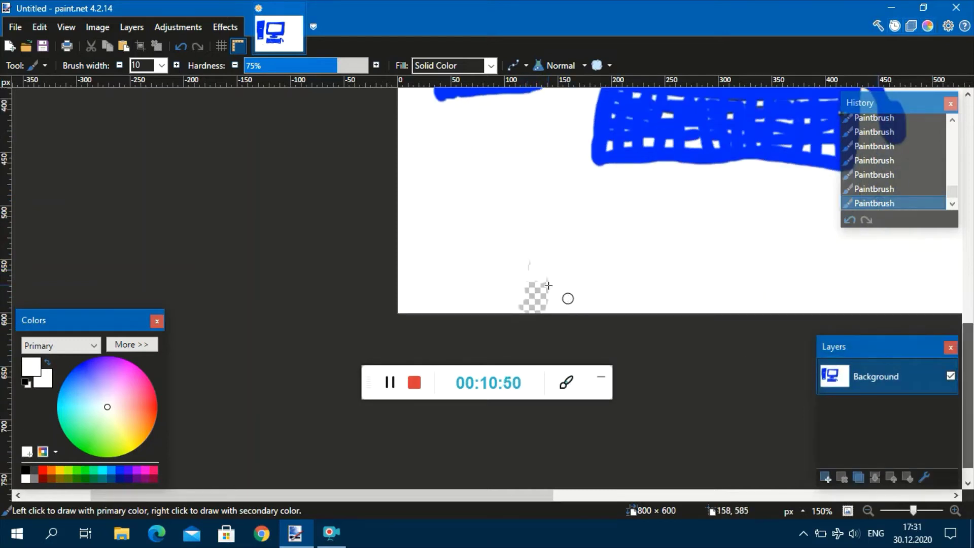
mouse_move(548, 286)
mouse_down()
mouse_move(544, 318)
mouse_move(515, 302)
mouse_move(521, 278)
mouse_move(539, 309)
mouse_up()
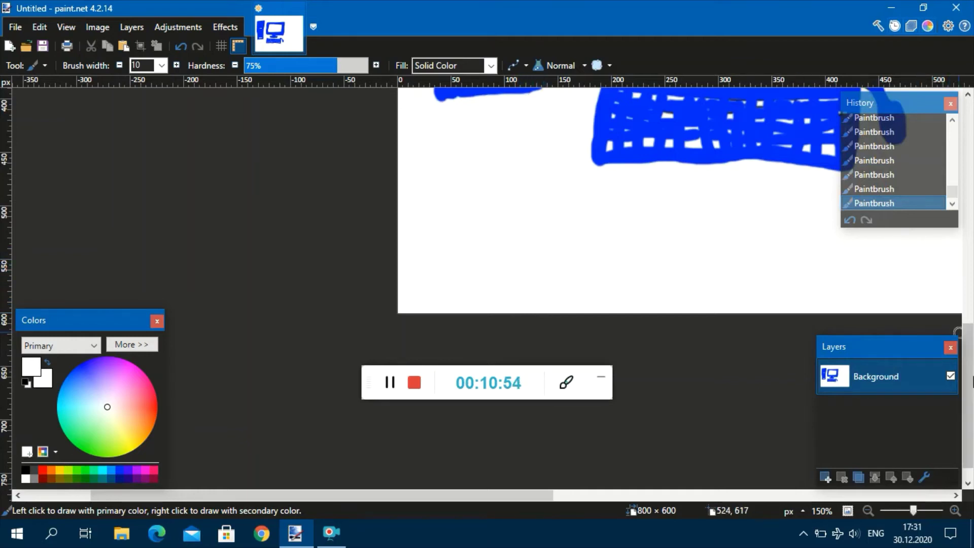
Draw a narrow side panel outline in blue along the computer case's right edge, from top corner to bottom corner.
scroll(965, 389, up, 1)
scroll(968, 258, up, 4)
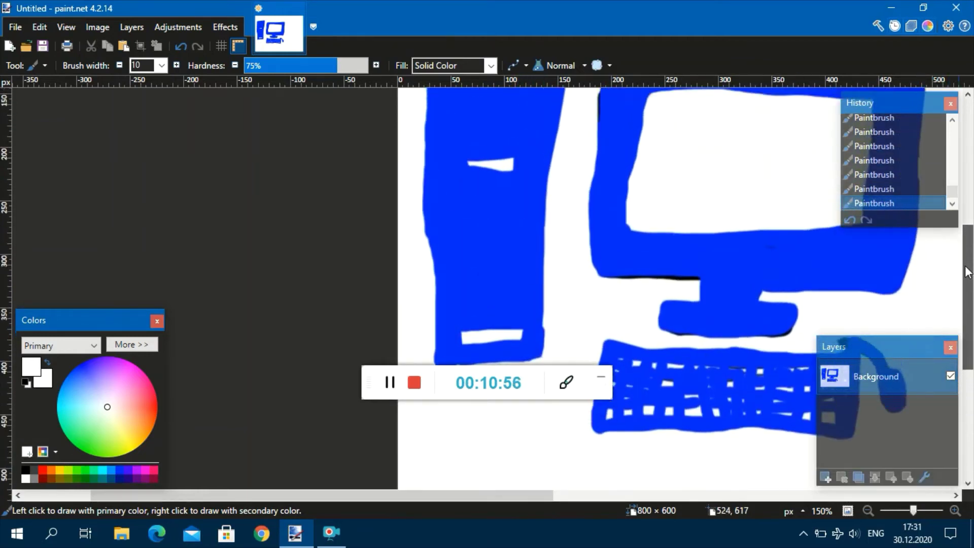
drag(967, 258, 960, 239)
click(120, 469)
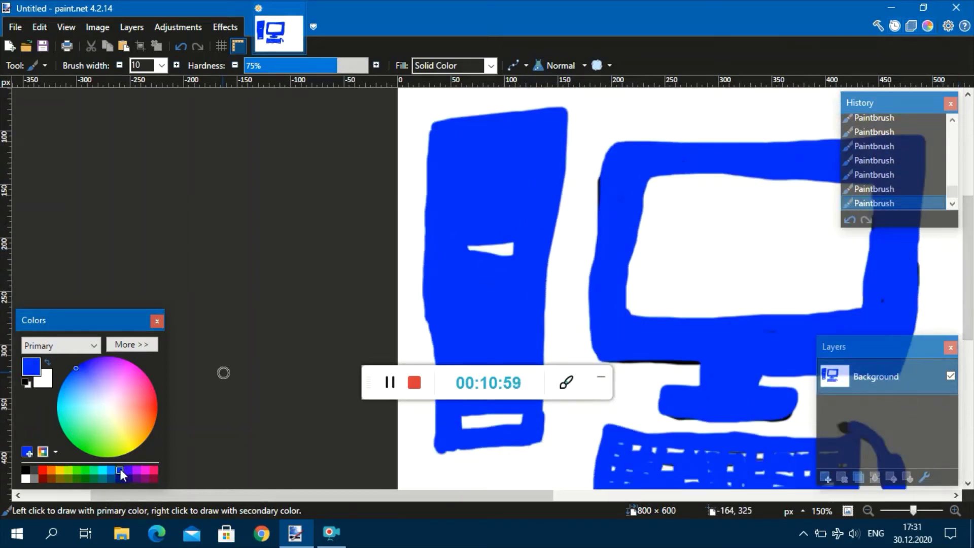
mouse_move(426, 177)
mouse_down()
mouse_move(435, 124)
mouse_move(577, 108)
mouse_move(561, 418)
mouse_move(547, 437)
mouse_up()
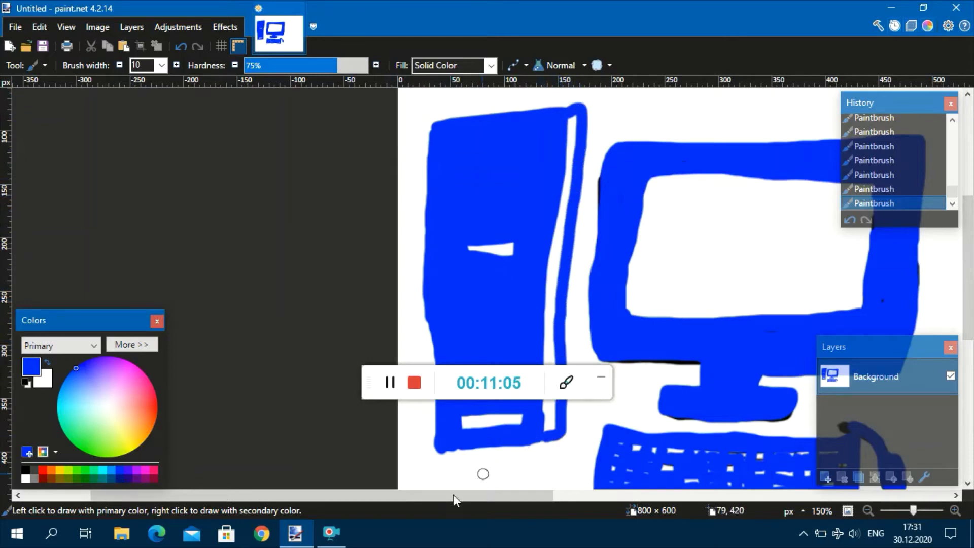
Set the brush width to 1 and draw a thin blue taskbar line across the lower part of the monitor's screen.
drag(452, 495, 573, 496)
scroll(580, 349, up, 4)
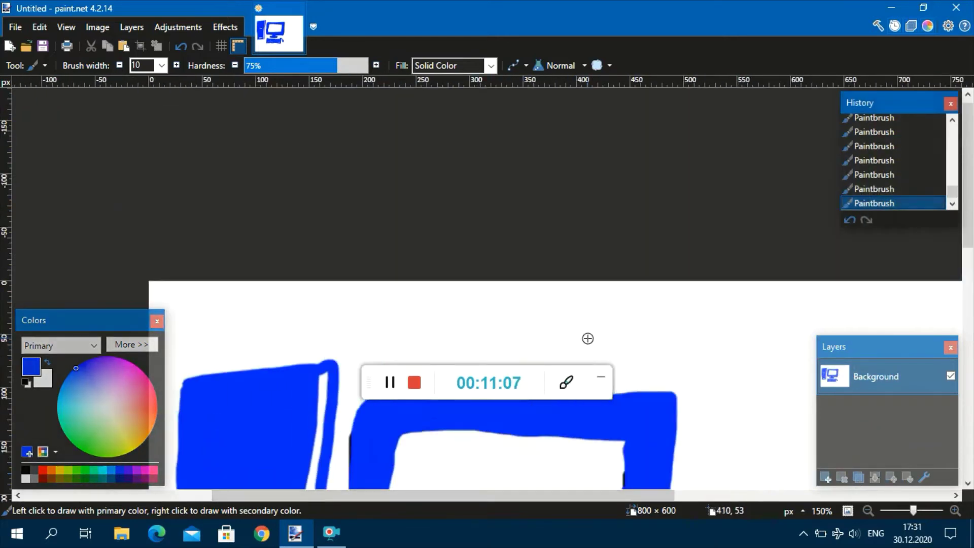
scroll(584, 340, down, 5)
scroll(584, 340, up, 1)
click(956, 511)
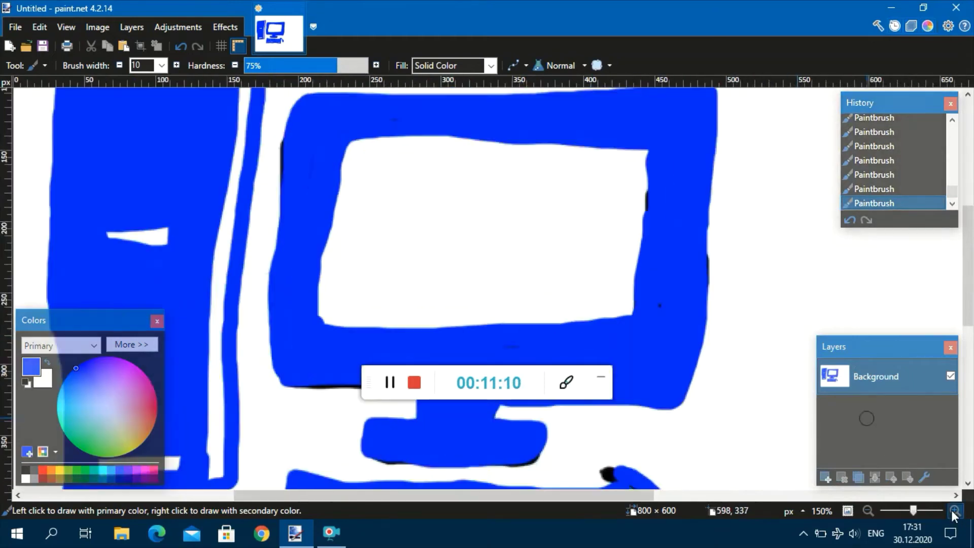
click(955, 511)
click(162, 66)
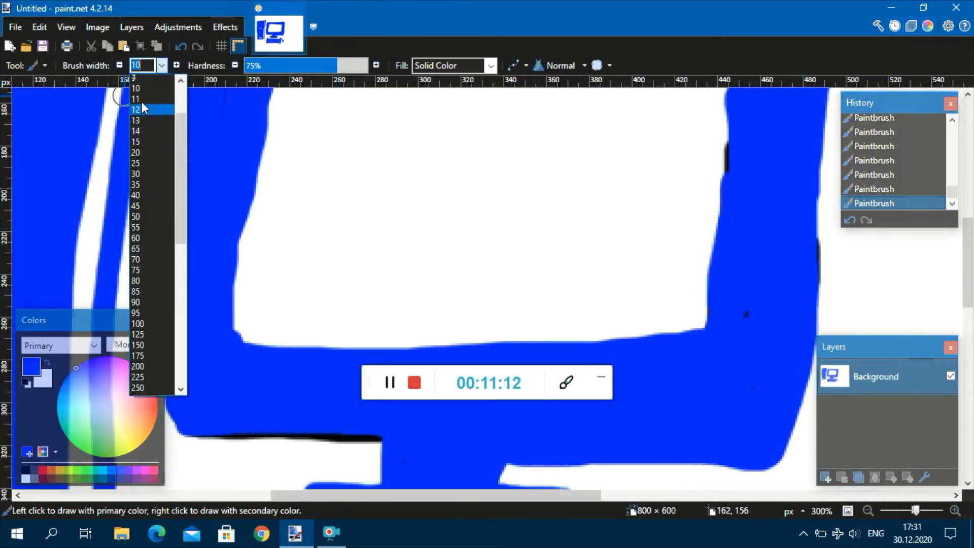
click(135, 76)
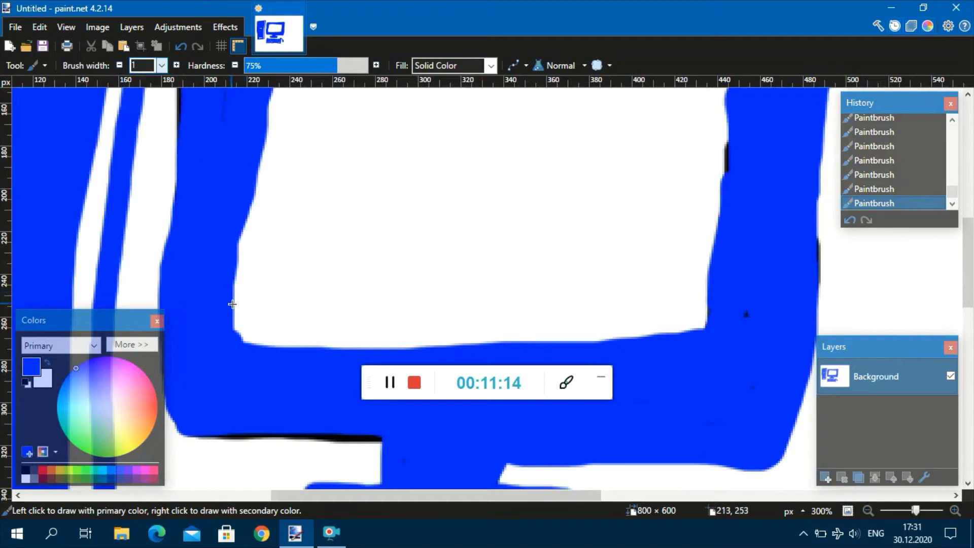
mouse_move(233, 304)
mouse_down()
mouse_move(301, 292)
mouse_move(686, 280)
mouse_up()
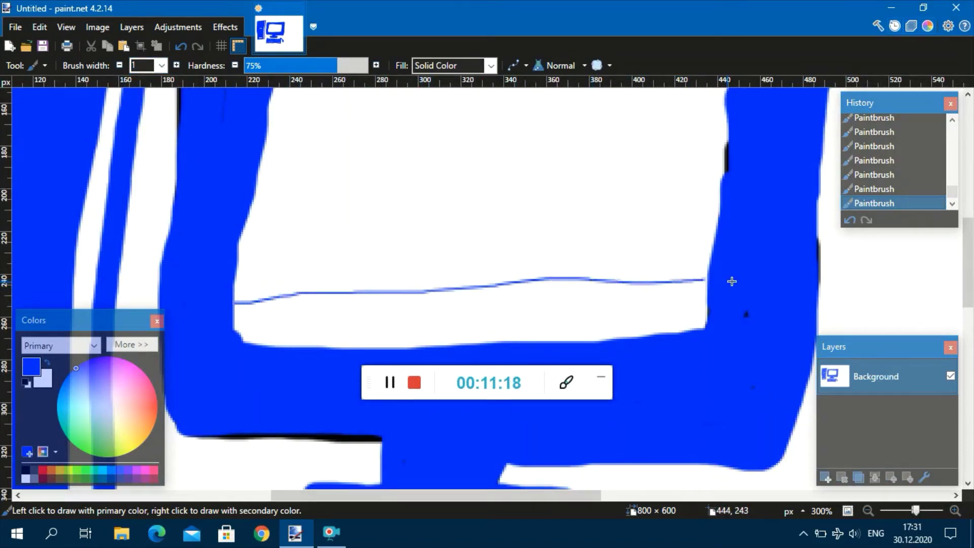
Draw two small box-shaped icons in black at the left end of the taskbar on the monitor's screen.
scroll(736, 284, up, 3)
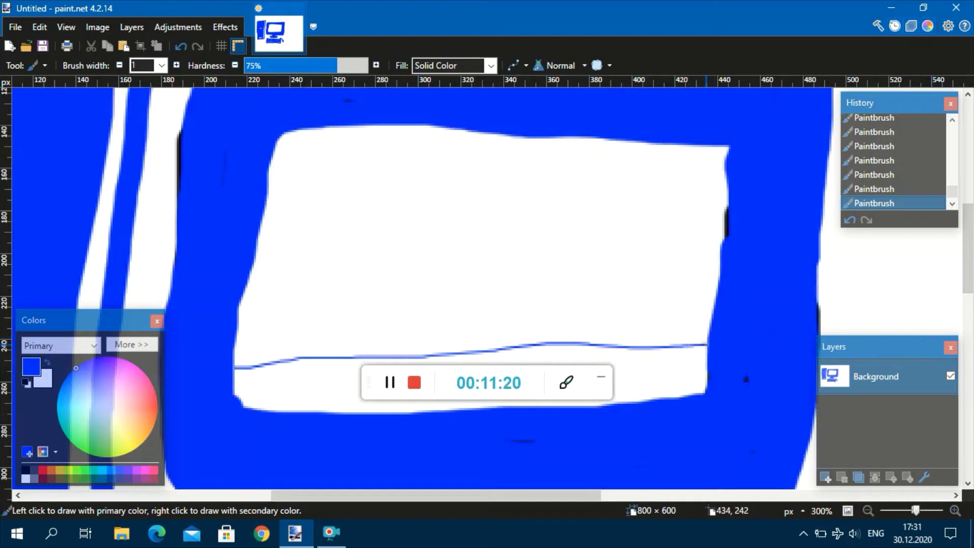
click(40, 65)
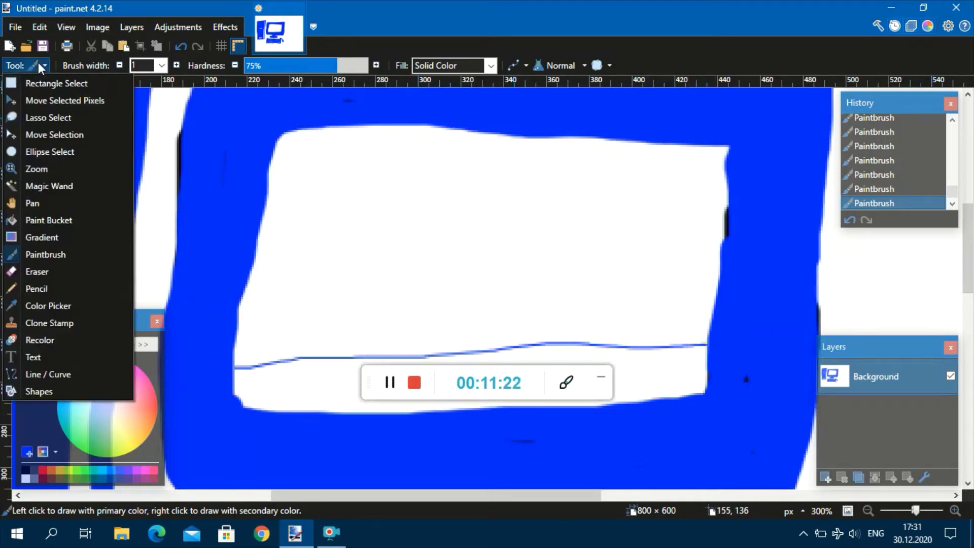
click(26, 471)
click(26, 472)
mouse_move(255, 398)
mouse_down()
mouse_move(256, 374)
mouse_move(271, 374)
mouse_move(259, 399)
mouse_up()
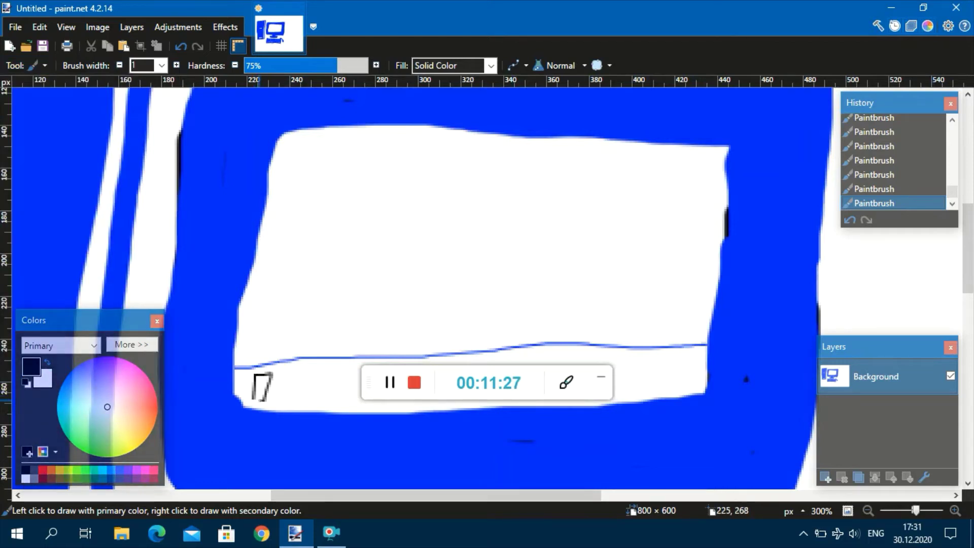
click(302, 371)
mouse_move(306, 371)
mouse_down()
mouse_move(336, 377)
mouse_move(334, 399)
mouse_move(303, 399)
mouse_up()
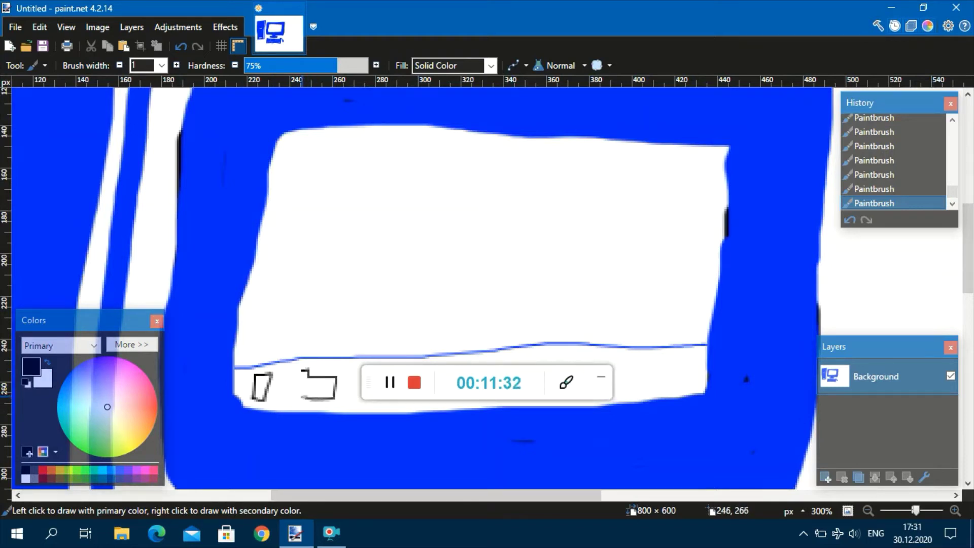
Add a round icon with an inner loop and two larger box-shaped icons further along the taskbar.
scroll(315, 355, down, 3)
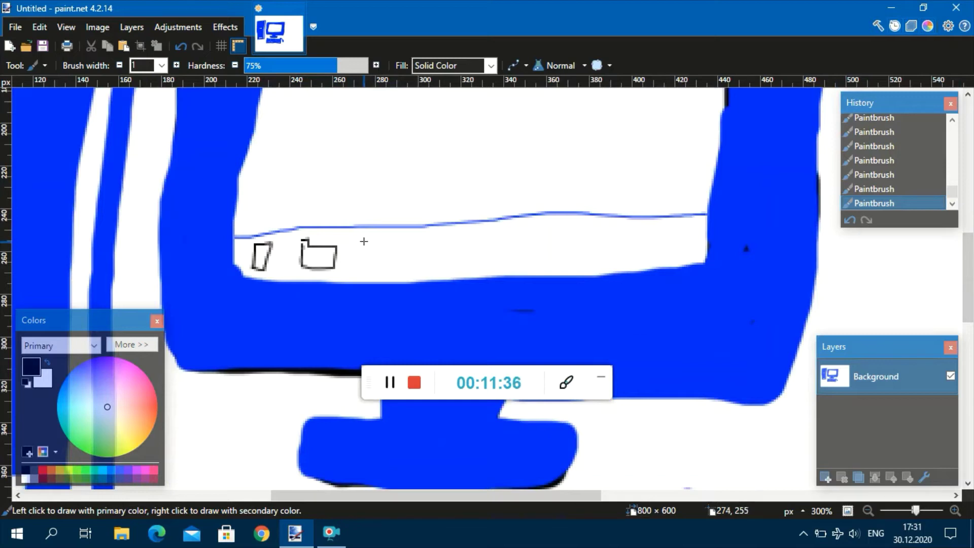
mouse_move(362, 240)
mouse_down()
mouse_move(371, 266)
mouse_move(392, 261)
mouse_move(361, 238)
mouse_up()
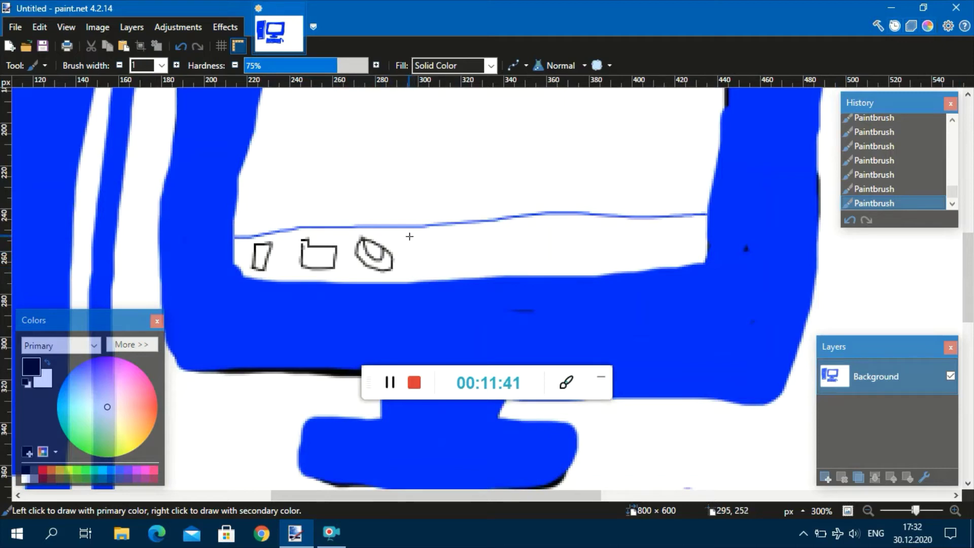
mouse_move(409, 237)
mouse_down()
mouse_move(409, 269)
mouse_move(410, 237)
mouse_move(420, 229)
mouse_move(446, 237)
mouse_move(448, 267)
mouse_move(409, 271)
mouse_move(476, 266)
mouse_move(473, 239)
mouse_move(494, 239)
mouse_move(494, 227)
mouse_move(519, 241)
mouse_move(509, 272)
mouse_move(480, 274)
mouse_up()
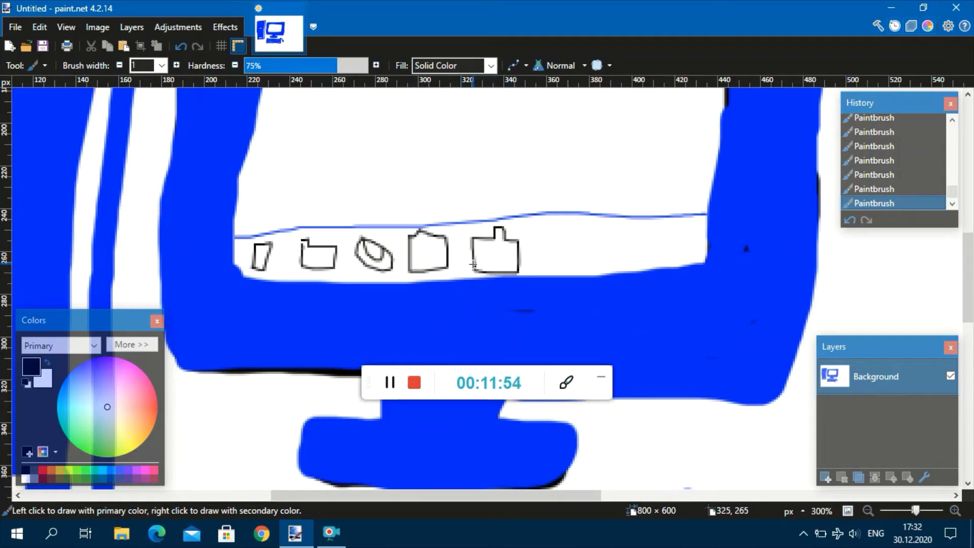
Draw a small square icon and a double-outlined round icon below it in the screen's upper left corner.
scroll(293, 194, up, 3)
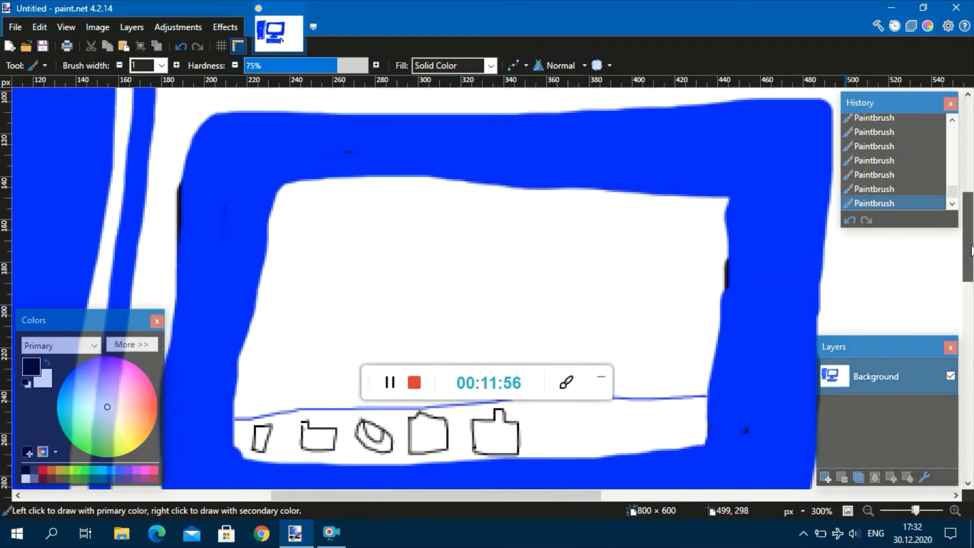
mouse_move(292, 194)
mouse_down()
mouse_move(292, 218)
mouse_move(295, 197)
mouse_move(318, 196)
mouse_move(315, 224)
mouse_up()
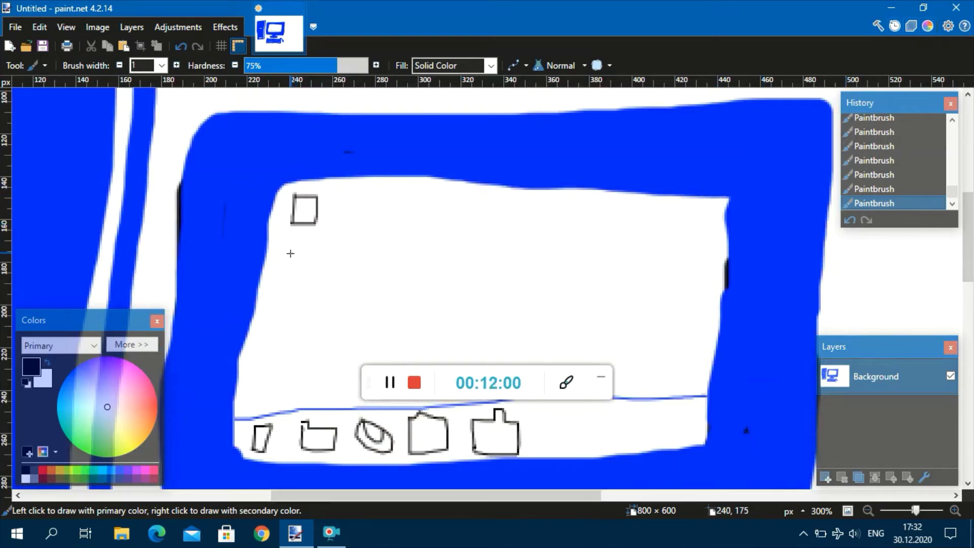
mouse_move(295, 243)
mouse_down()
mouse_move(310, 264)
mouse_move(319, 247)
mouse_move(294, 244)
mouse_move(294, 234)
mouse_move(296, 260)
mouse_move(319, 270)
mouse_move(323, 253)
mouse_move(295, 237)
mouse_up()
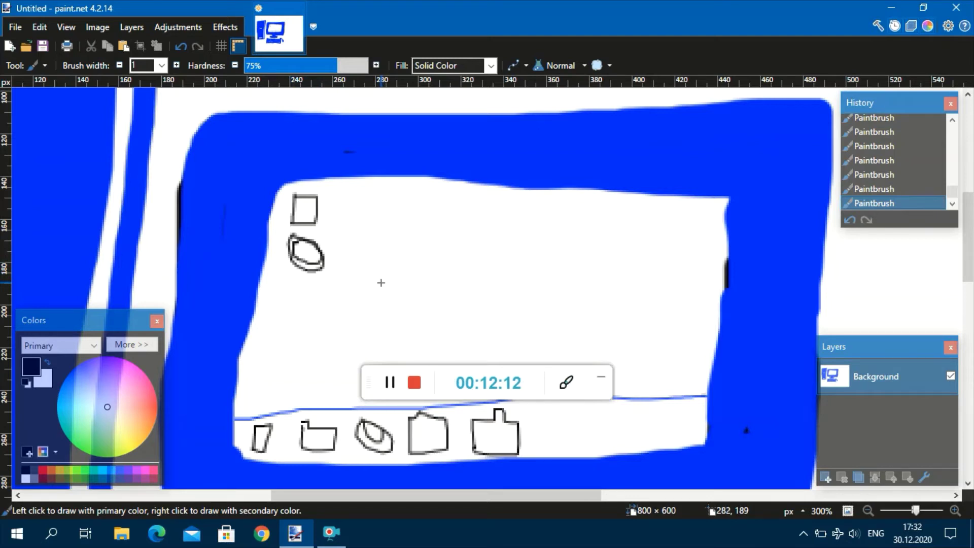
scroll(395, 256, down, 10)
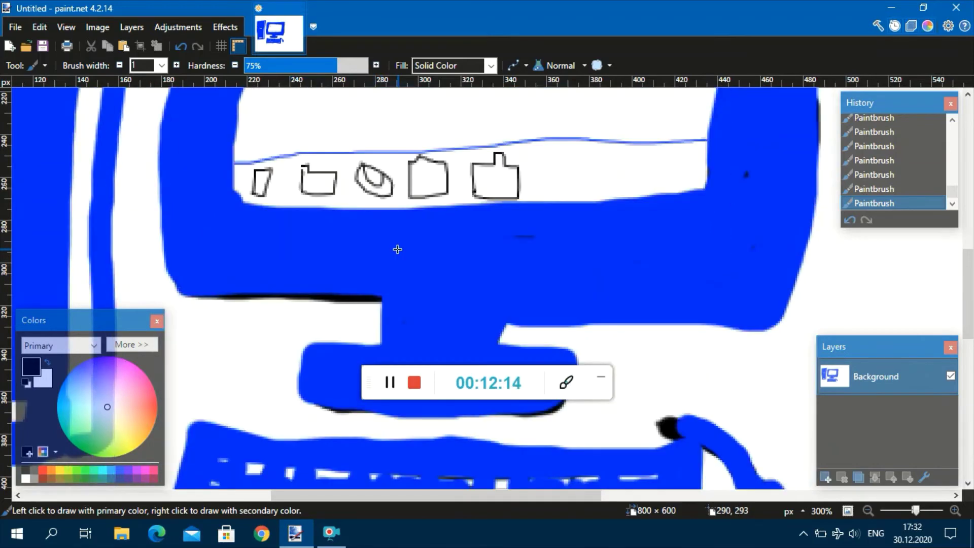
scroll(395, 257, up, 9)
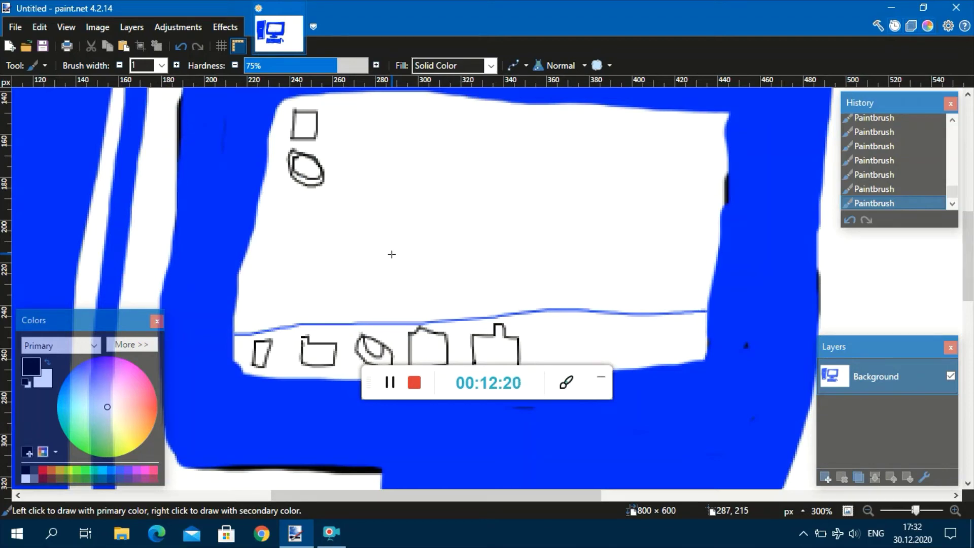
scroll(396, 251, down, 5)
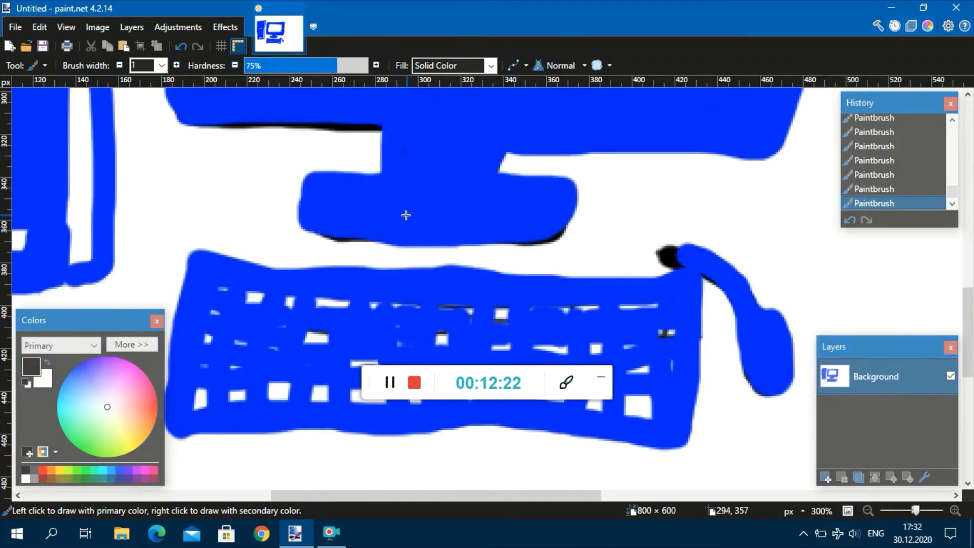
Look over the drawing from the keyboard and mouse up to the icons on the monitor's screen.
scroll(407, 213, up, 5)
scroll(421, 186, down, 5)
scroll(415, 175, down, 5)
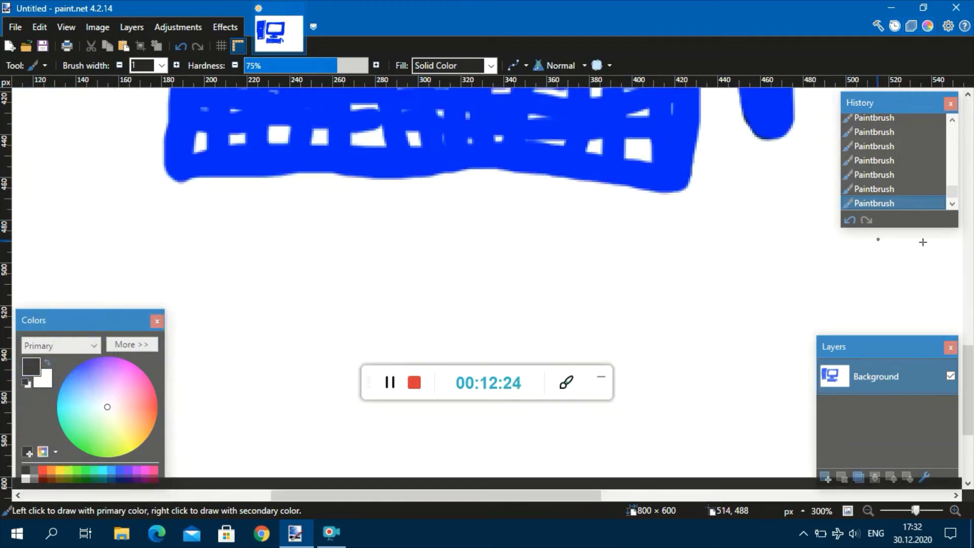
scroll(718, 283, up, 5)
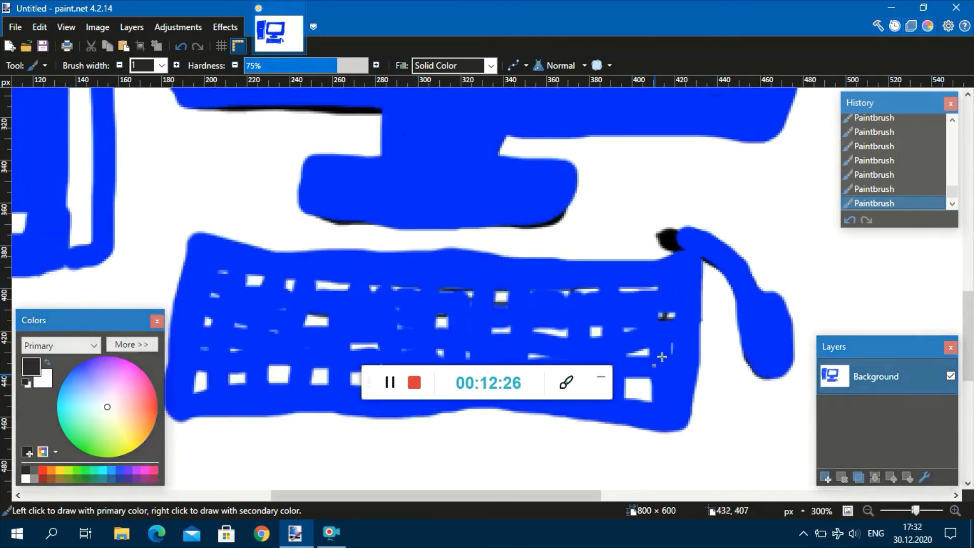
scroll(629, 304, up, 1)
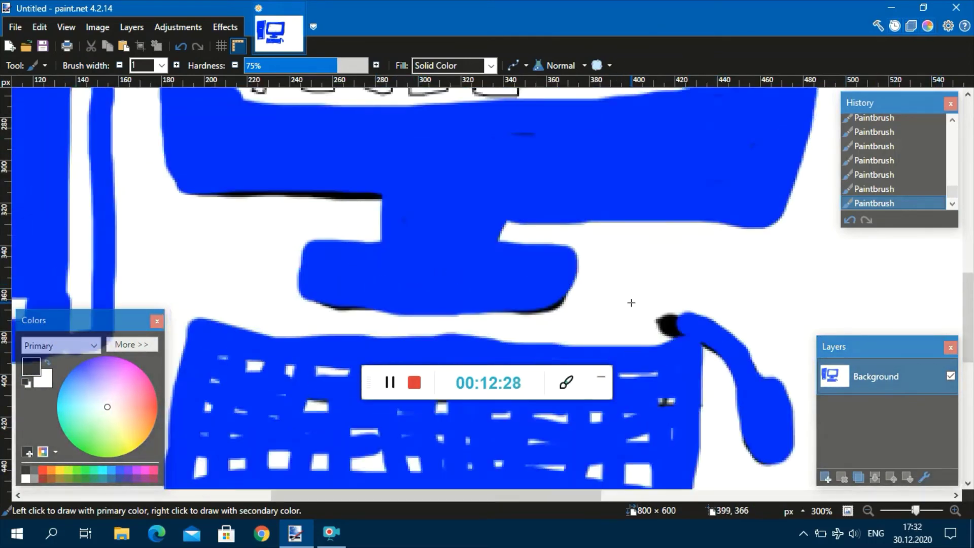
scroll(599, 384, up, 1)
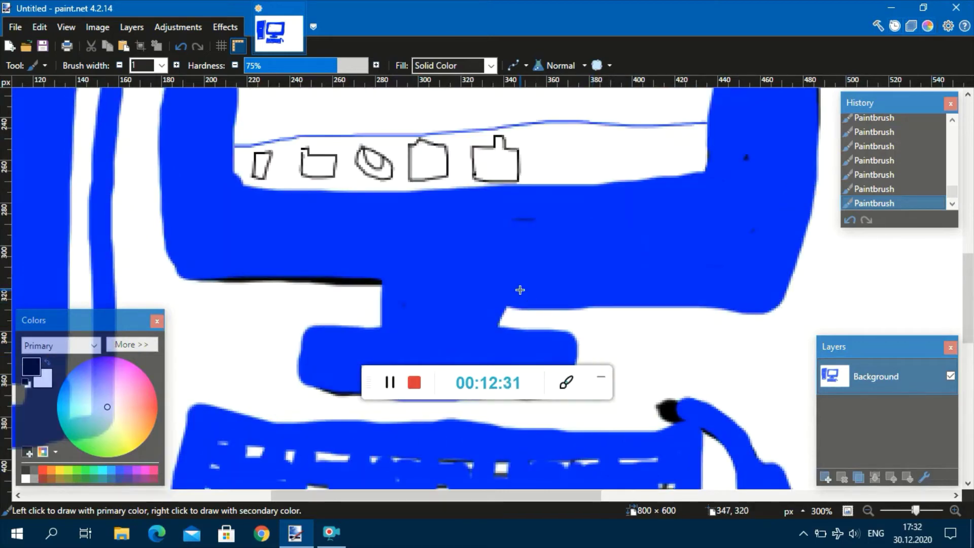
scroll(520, 289, up, 2)
scroll(520, 289, up, 1)
scroll(519, 290, down, 1)
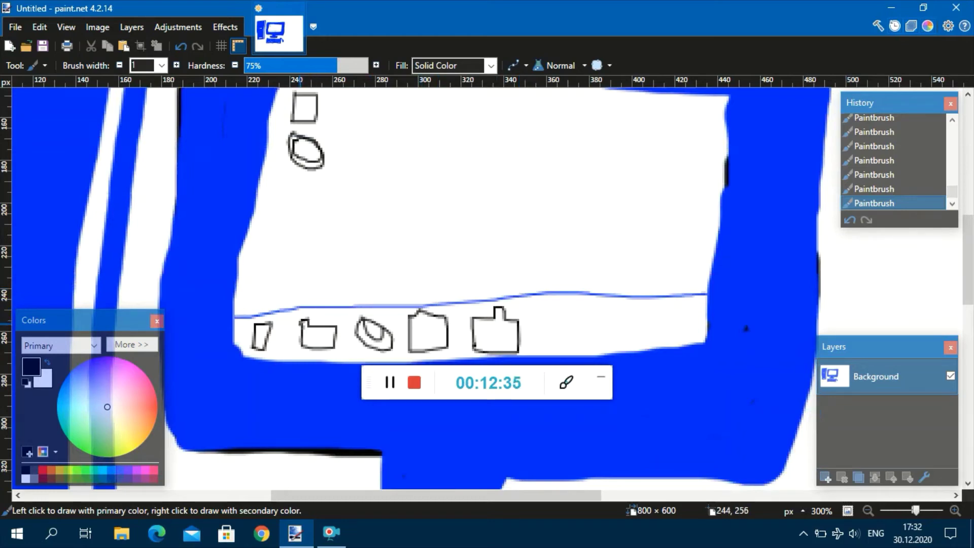
scroll(392, 263, up, 3)
scroll(386, 279, down, 5)
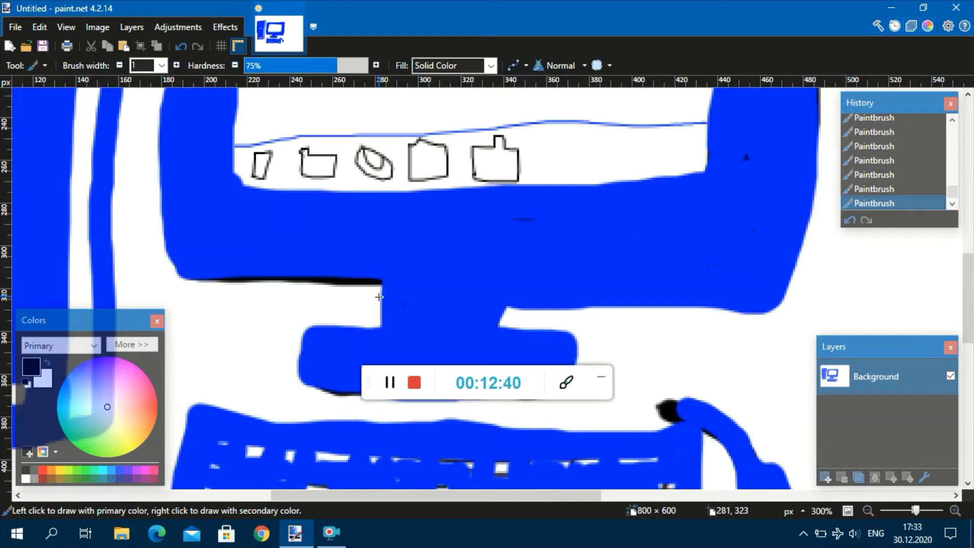
scroll(446, 229, up, 3)
scroll(446, 229, down, 2)
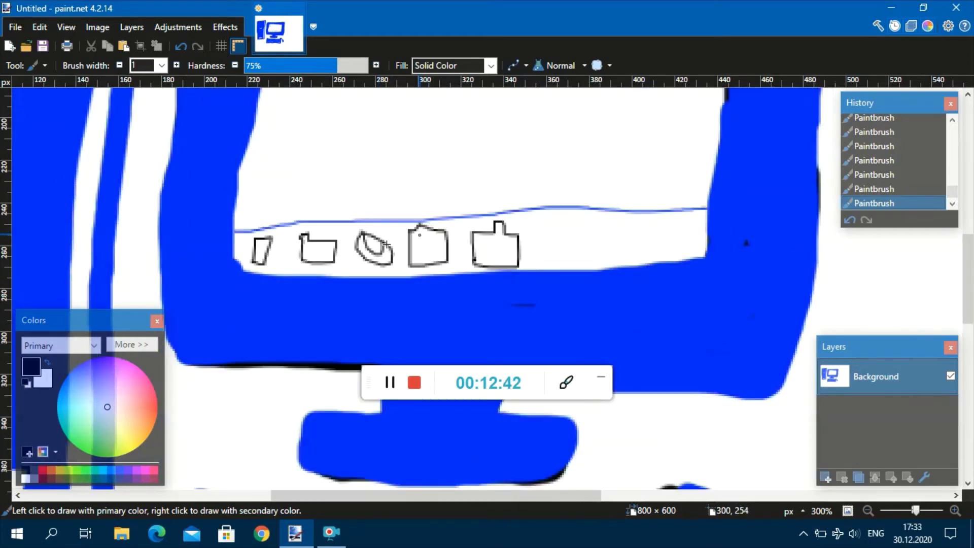
scroll(239, 226, up, 7)
scroll(239, 227, down, 9)
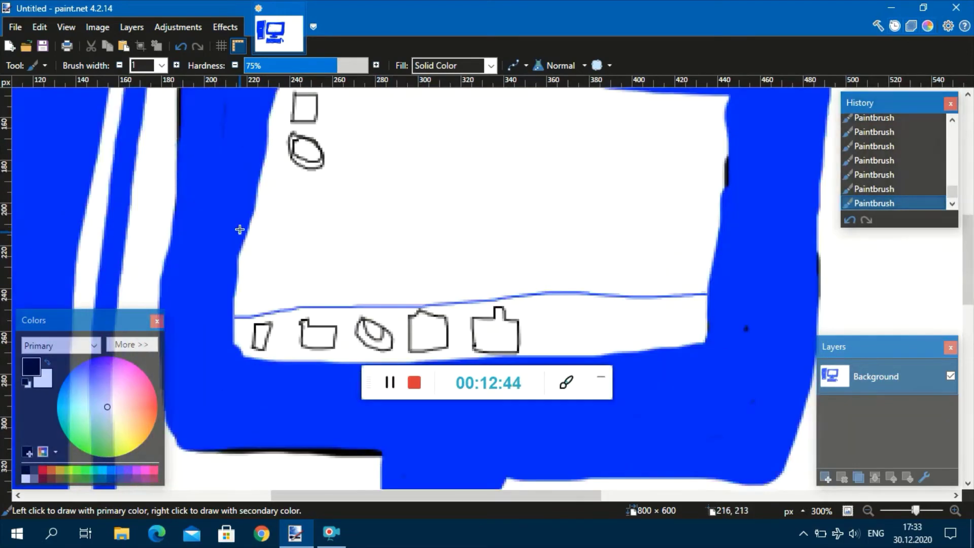
Draw connected box outlines in thin green lines across the upper part of the tower case.
mouse_move(308, 495)
mouse_down()
mouse_move(594, 495)
mouse_move(183, 474)
mouse_up()
scroll(594, 493, down, 3)
scroll(284, 293, up, 2)
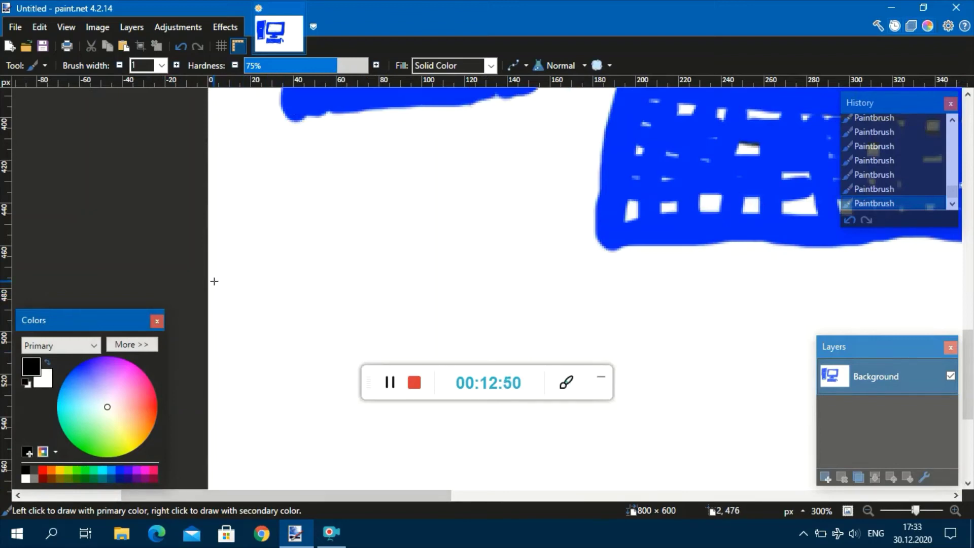
scroll(217, 282, up, 5)
scroll(216, 282, up, 6)
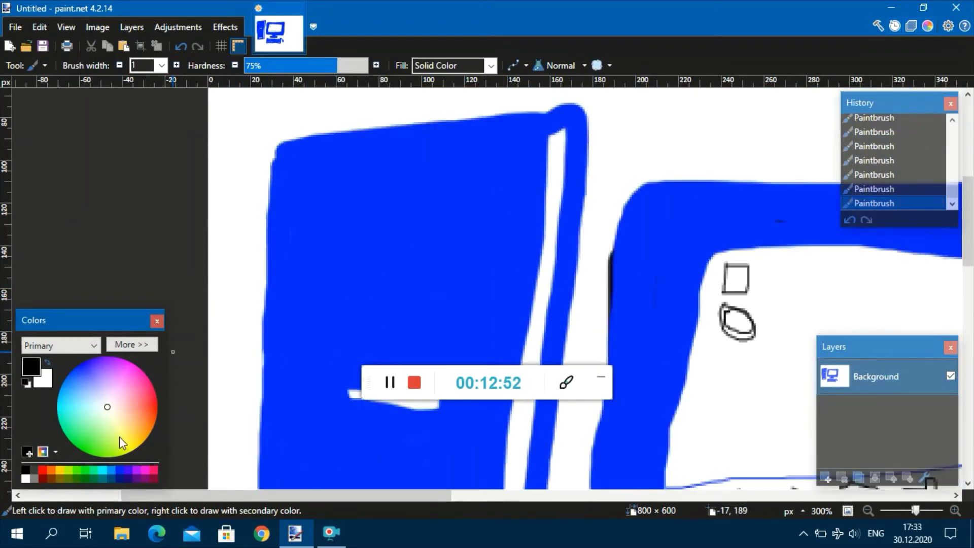
click(77, 470)
mouse_move(439, 203)
mouse_down()
mouse_move(468, 201)
mouse_move(471, 168)
mouse_move(385, 159)
mouse_move(374, 208)
mouse_move(358, 206)
mouse_move(355, 168)
mouse_move(386, 155)
mouse_move(388, 144)
mouse_move(465, 142)
mouse_move(474, 168)
mouse_move(516, 157)
mouse_move(516, 138)
mouse_move(455, 139)
mouse_move(549, 135)
mouse_move(550, 150)
mouse_move(548, 138)
mouse_move(516, 137)
mouse_move(516, 113)
mouse_move(538, 113)
mouse_move(549, 133)
mouse_up()
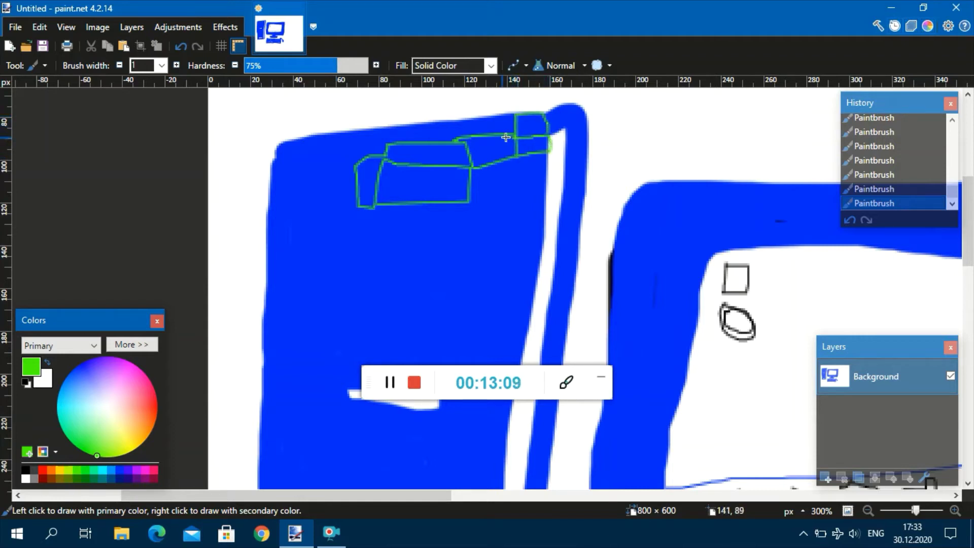
Extend the tower's green pattern with short connecting lines and a crossed box at its upper left corner, plus a zigzag line beneath.
drag(454, 140, 450, 123)
drag(387, 144, 384, 132)
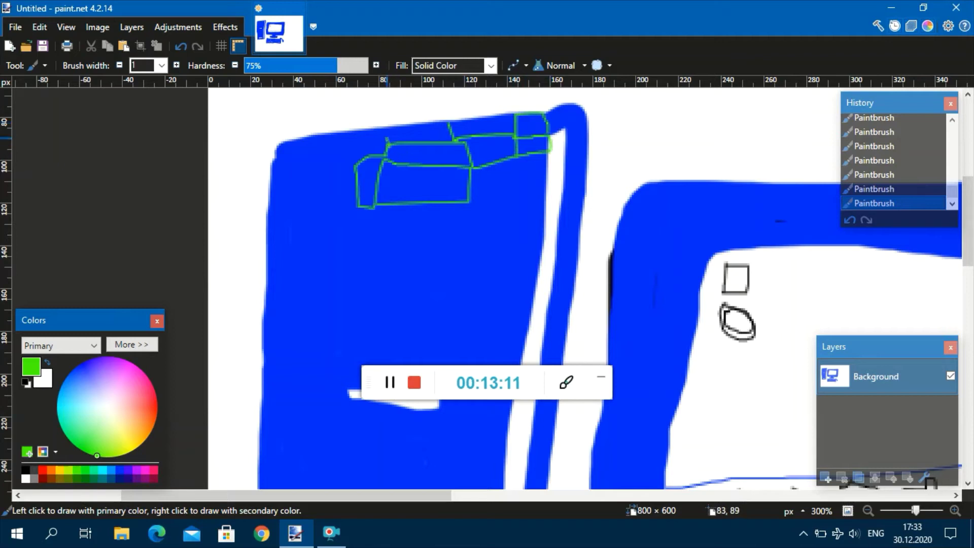
mouse_move(357, 168)
mouse_down()
mouse_move(356, 146)
mouse_move(316, 143)
mouse_move(279, 155)
mouse_move(269, 186)
mouse_move(339, 205)
mouse_move(311, 192)
mouse_move(348, 145)
mouse_up()
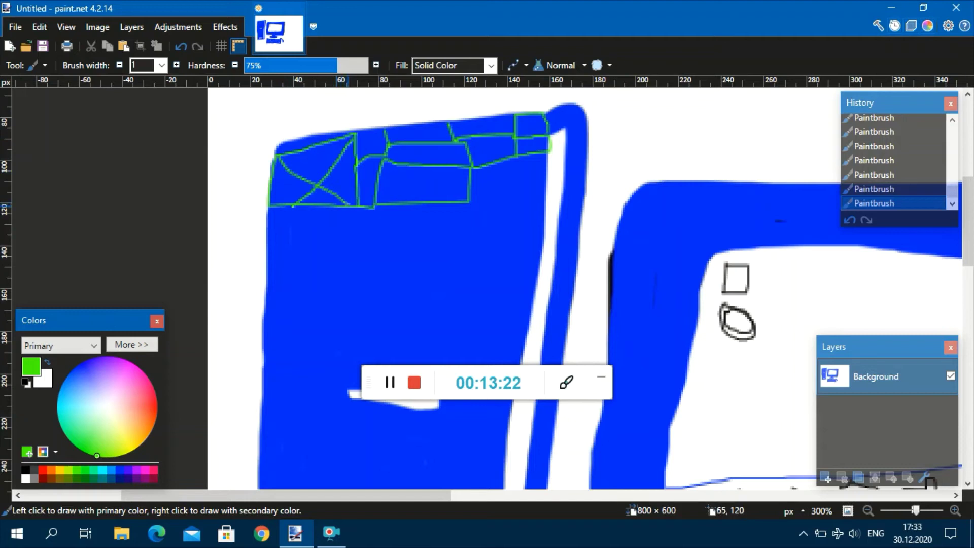
mouse_move(354, 206)
mouse_down()
mouse_move(372, 232)
mouse_move(405, 207)
mouse_move(422, 235)
mouse_move(444, 227)
mouse_move(468, 246)
mouse_move(494, 212)
mouse_move(507, 235)
mouse_move(543, 207)
mouse_up()
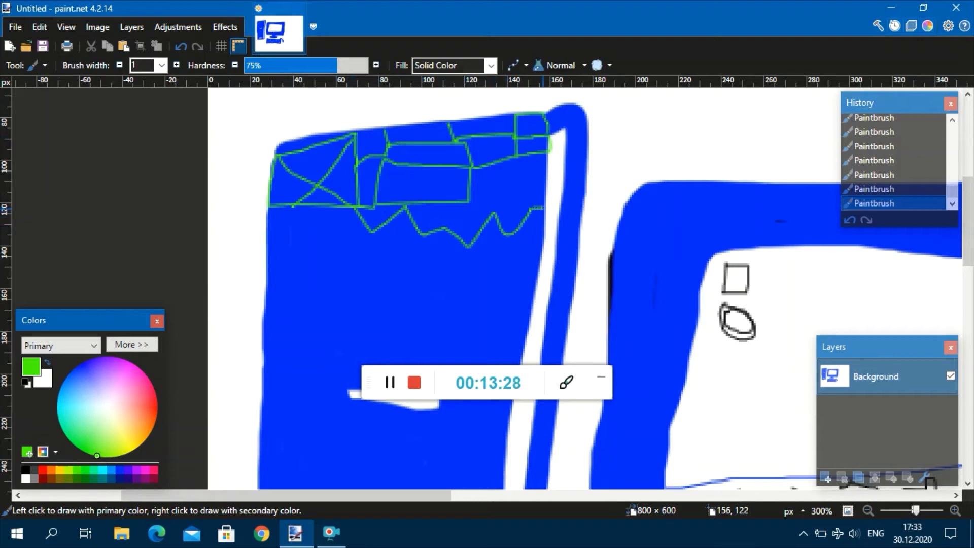
Draw a small green mouse pointer arrow with a short tail in the middle of the monitor's screen.
click(867, 511)
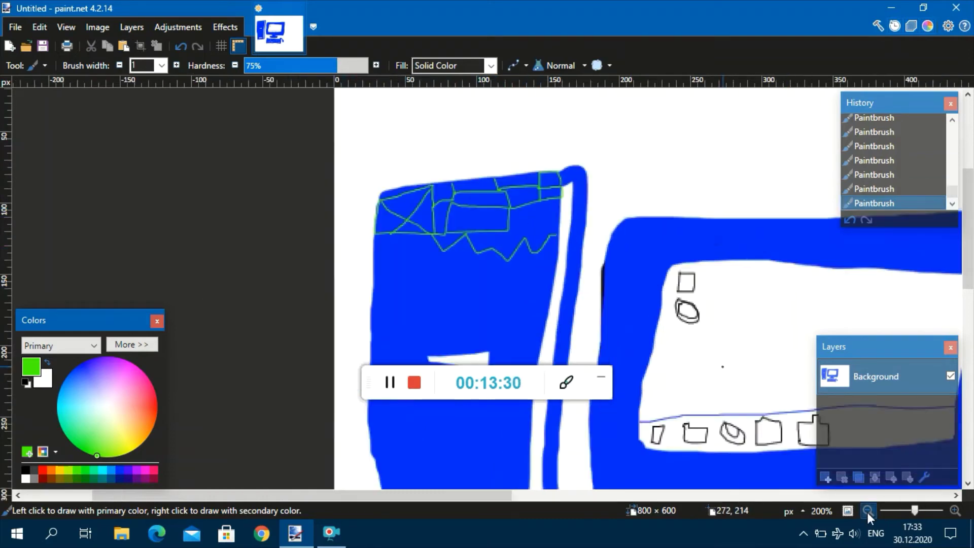
click(868, 511)
click(868, 511)
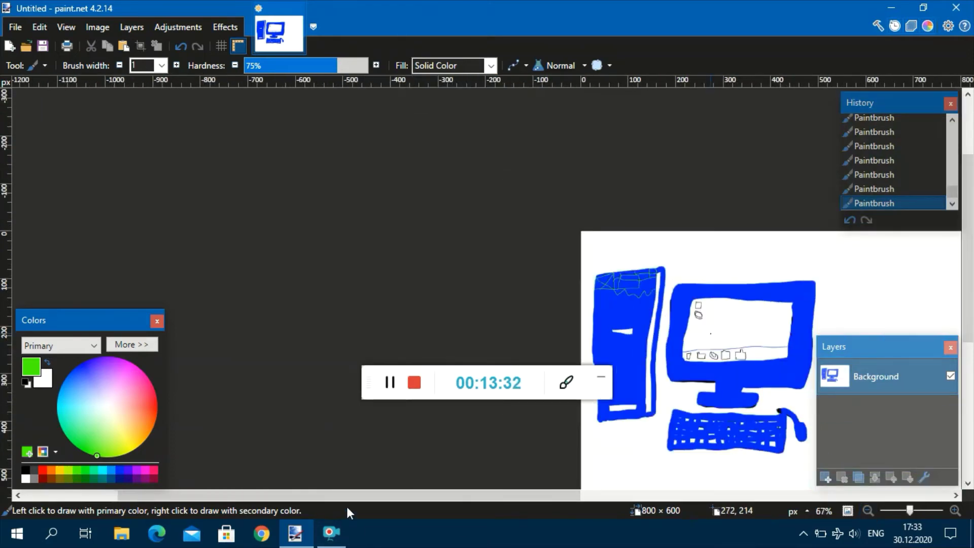
drag(347, 498, 552, 502)
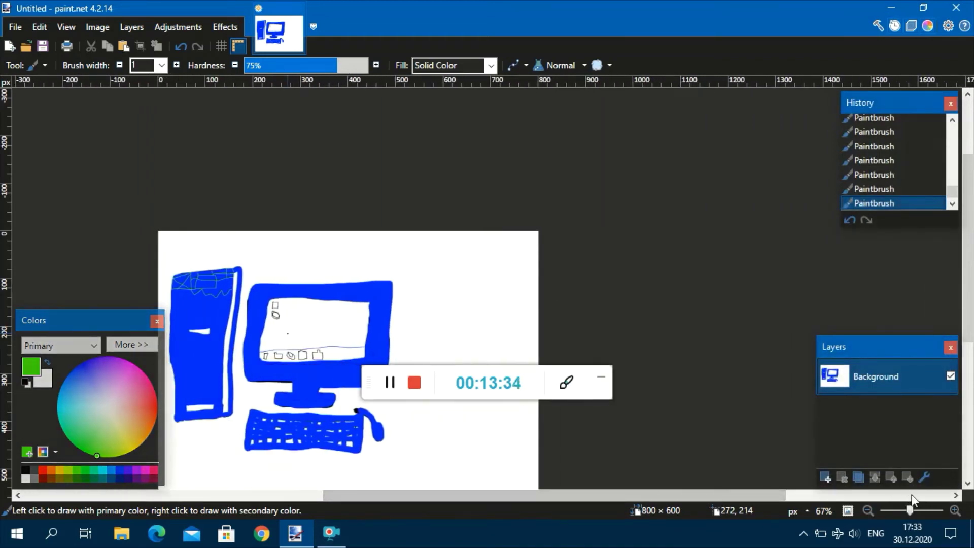
click(956, 511)
click(955, 510)
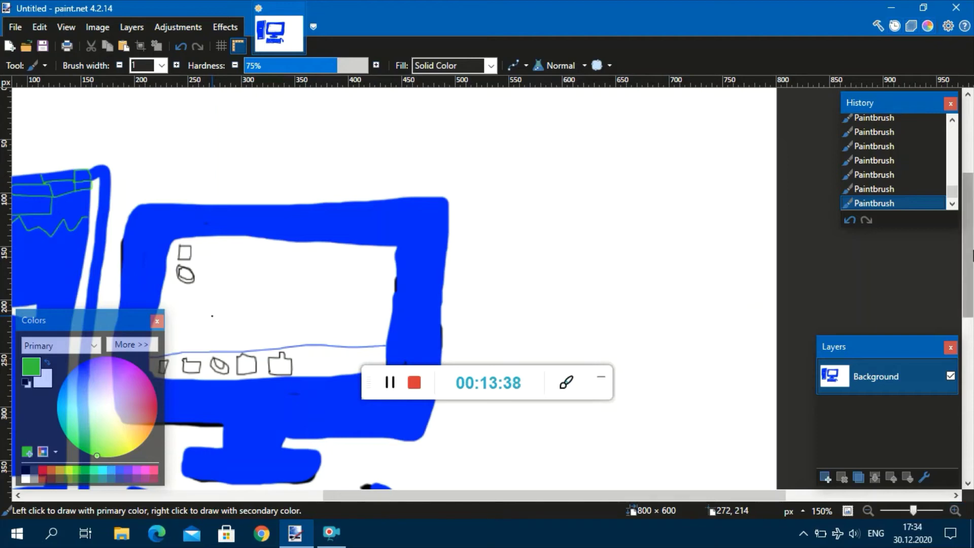
drag(969, 266, 971, 283)
click(954, 511)
click(954, 511)
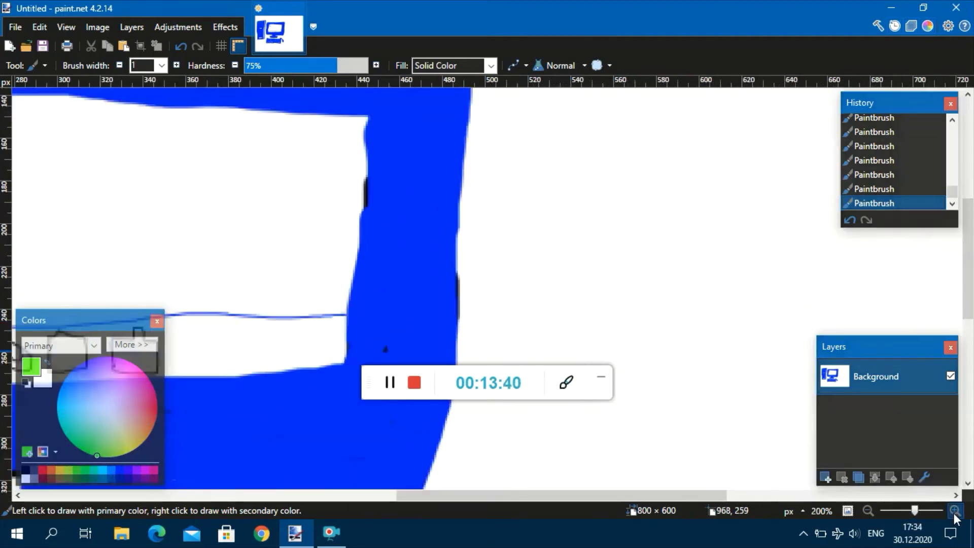
drag(503, 497, 390, 498)
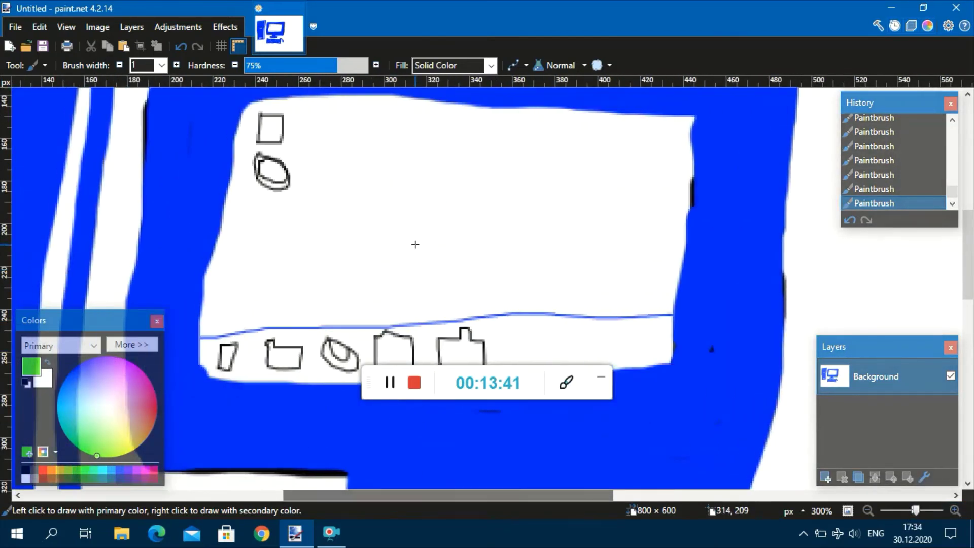
mouse_move(415, 239)
mouse_down()
mouse_move(432, 200)
mouse_move(417, 241)
mouse_move(432, 245)
mouse_up()
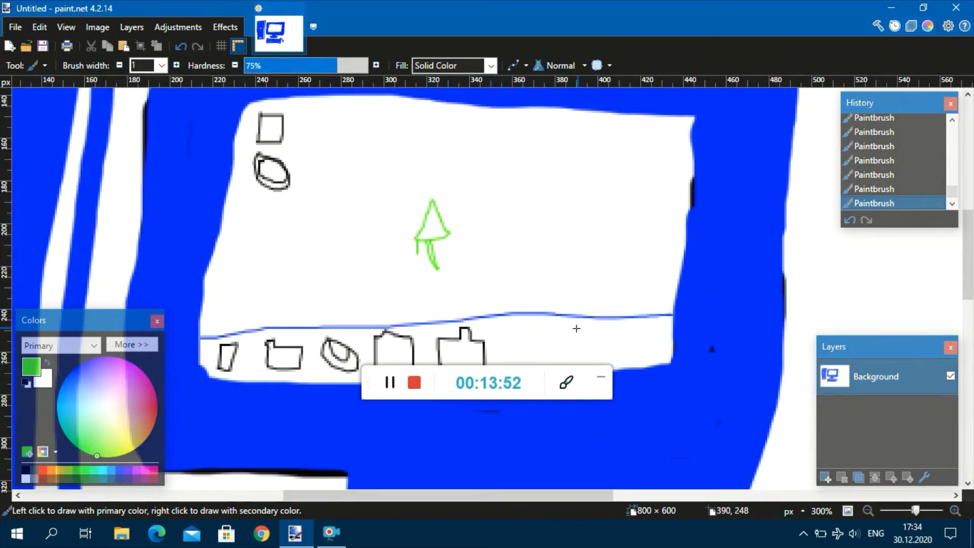
Write a small caret and the time 17:34 in green at the right end of the drawn taskbar.
mouse_move(553, 344)
mouse_down()
mouse_move(584, 327)
mouse_move(594, 340)
mouse_move(624, 336)
mouse_move(620, 345)
mouse_move(635, 345)
mouse_up()
click(610, 328)
click(610, 341)
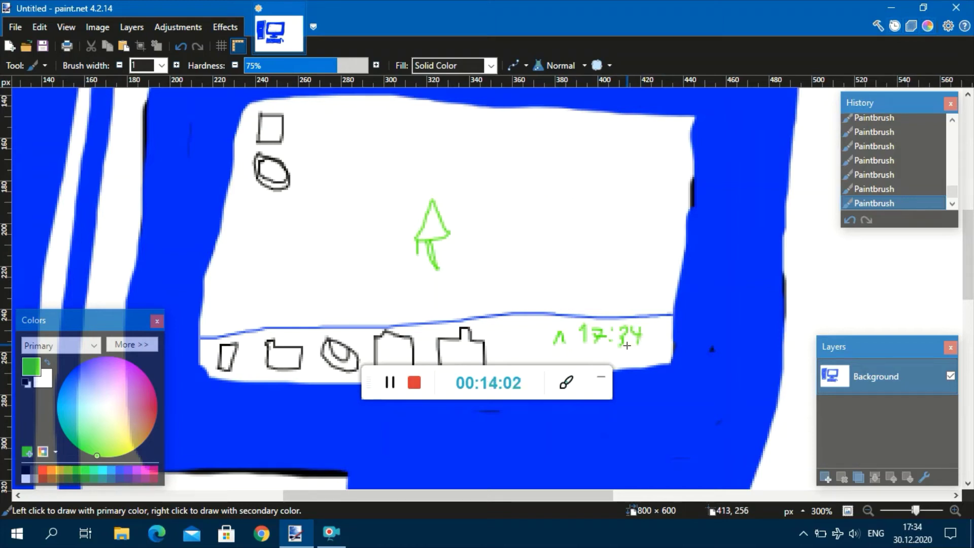
Draw a green line just below the screen's upper edge, with a tiny box above it near each end.
mouse_move(967, 281)
mouse_down()
mouse_move(953, 361)
mouse_move(923, 419)
mouse_move(965, 256)
mouse_move(966, 279)
mouse_move(966, 267)
mouse_up()
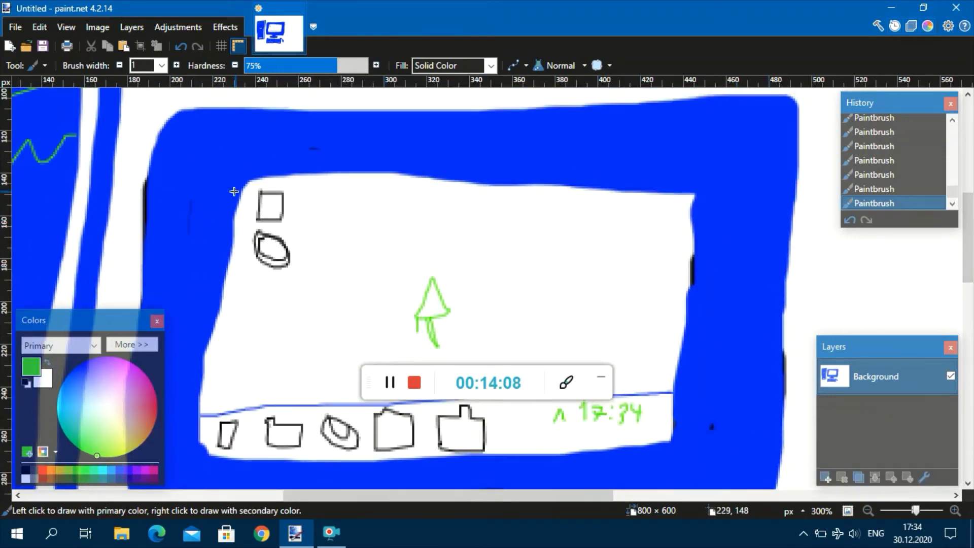
drag(242, 188, 686, 206)
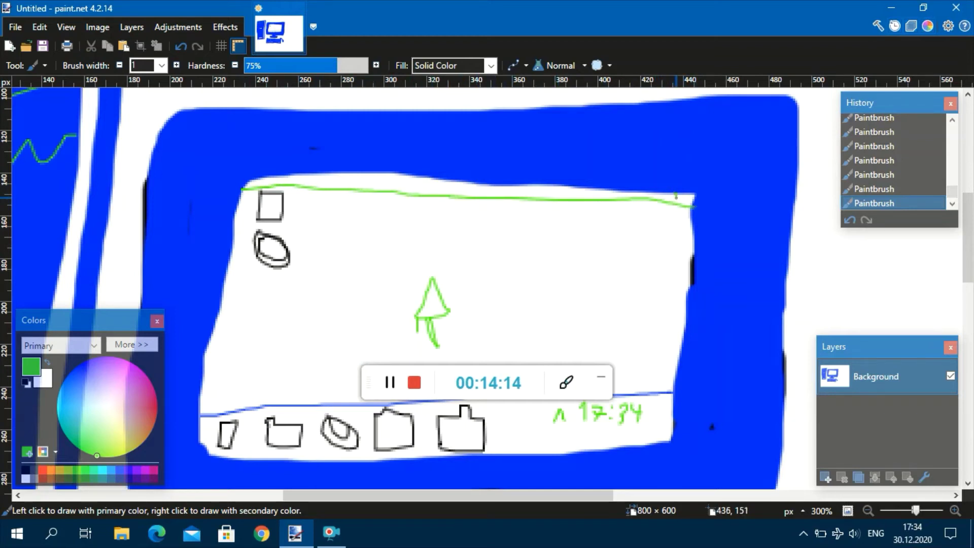
drag(684, 202, 678, 199)
mouse_move(272, 178)
mouse_down()
mouse_move(280, 183)
mouse_move(272, 179)
mouse_up()
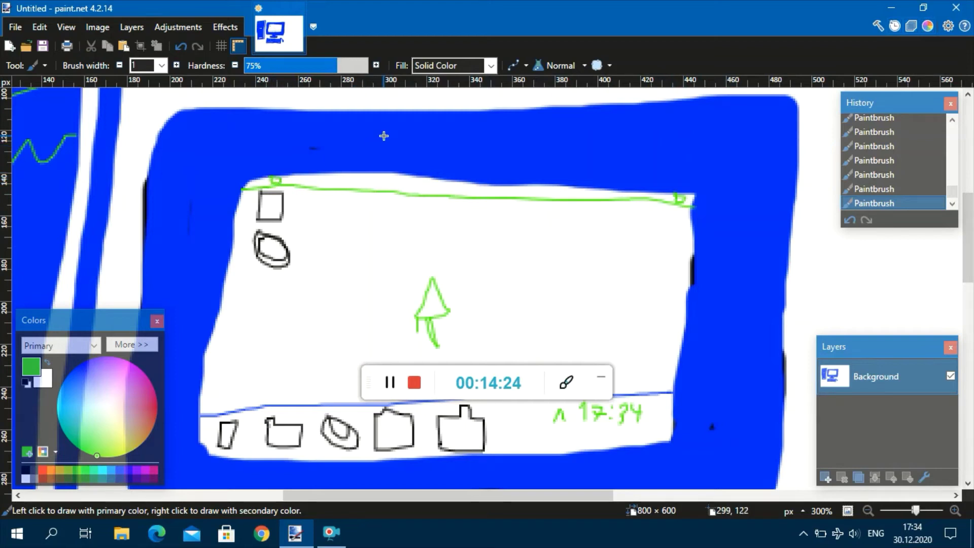
Fill the head and tail of the drawn pointer arrow with green brush strokes.
scroll(348, 157, down, 8)
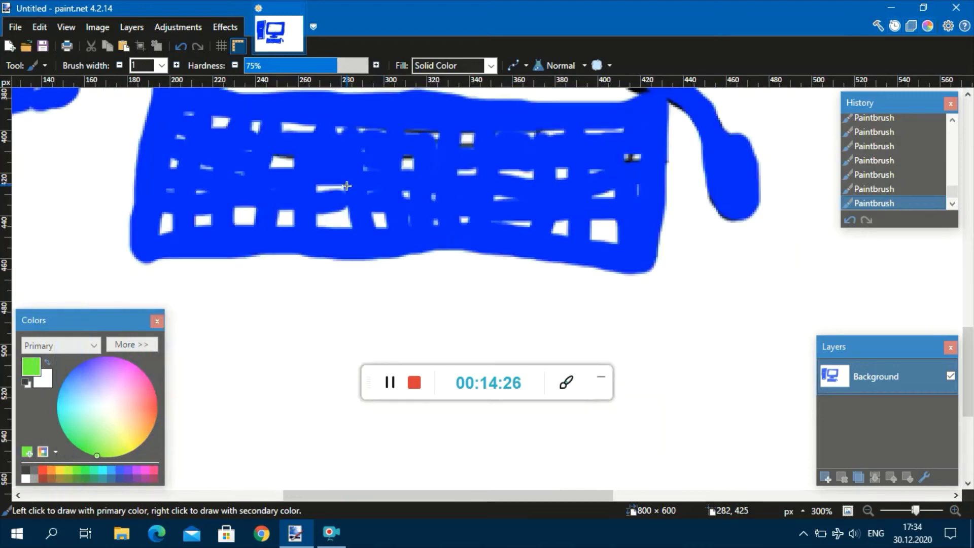
scroll(346, 185, up, 12)
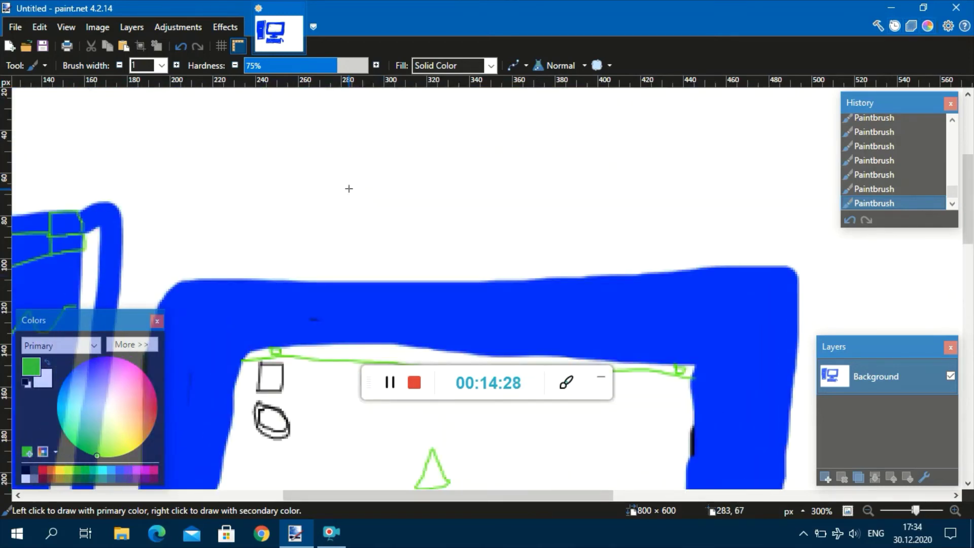
scroll(346, 193, down, 8)
scroll(344, 199, up, 8)
scroll(344, 199, down, 11)
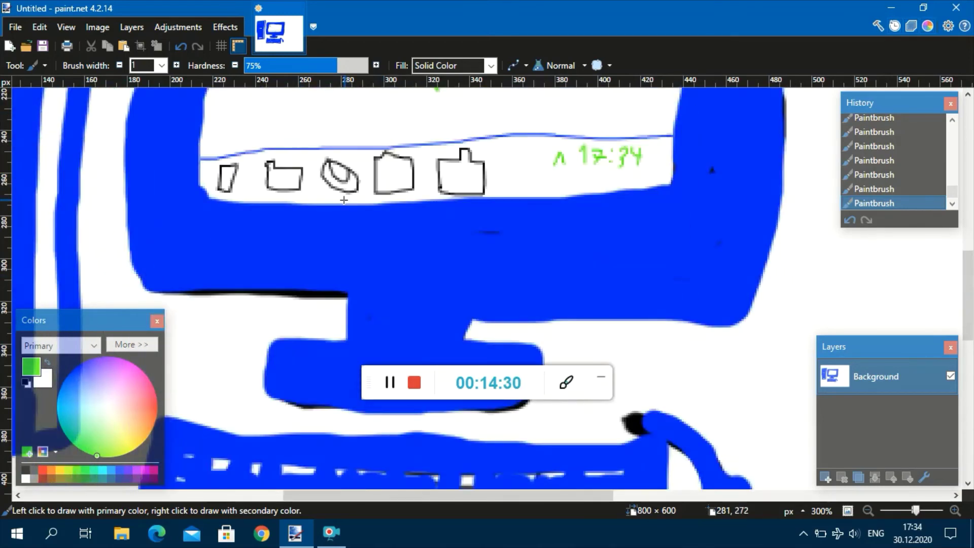
scroll(344, 199, up, 5)
scroll(343, 198, up, 2)
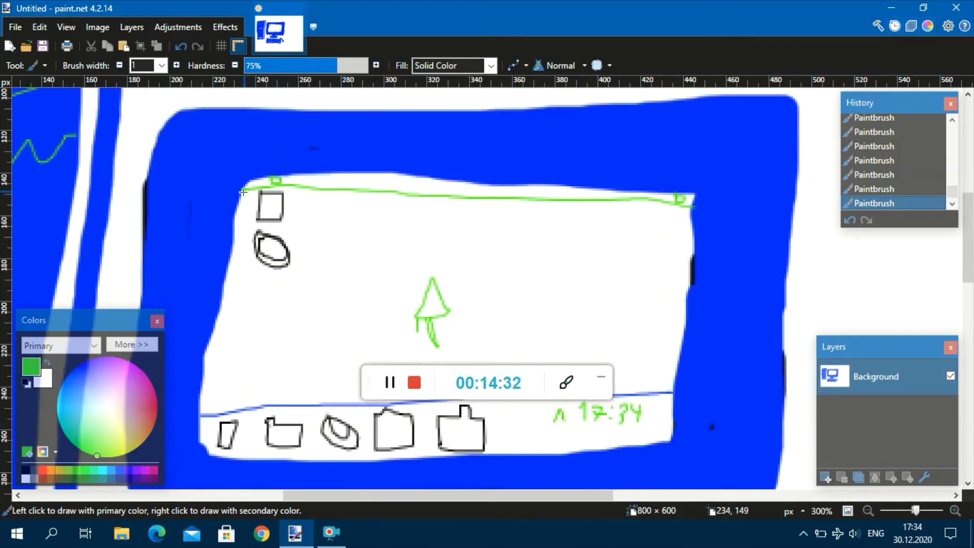
scroll(242, 189, down, 20)
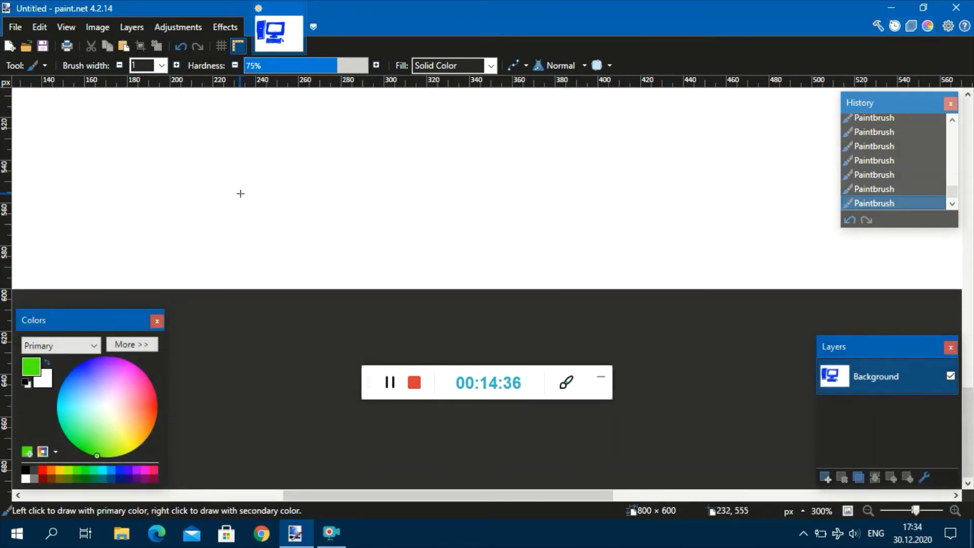
scroll(241, 194, up, 20)
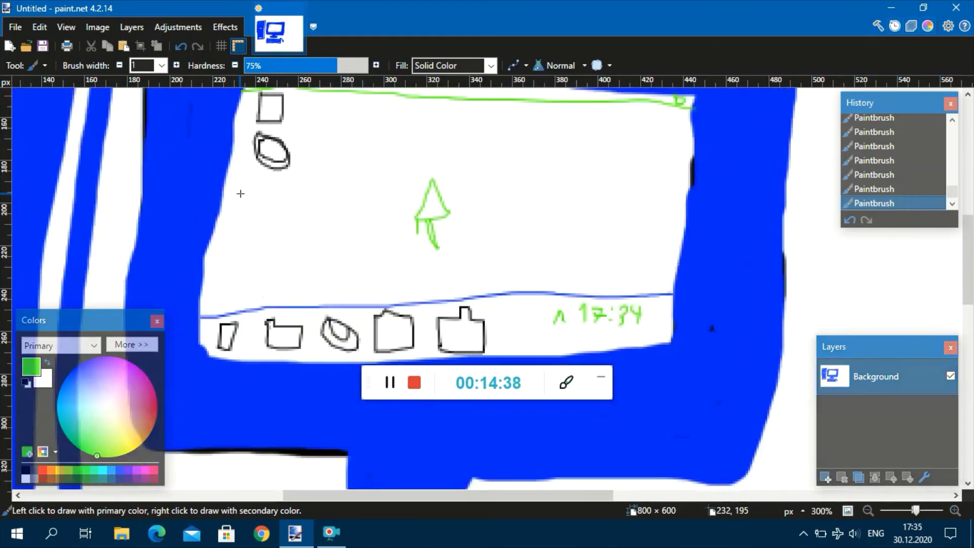
drag(429, 307, 428, 316)
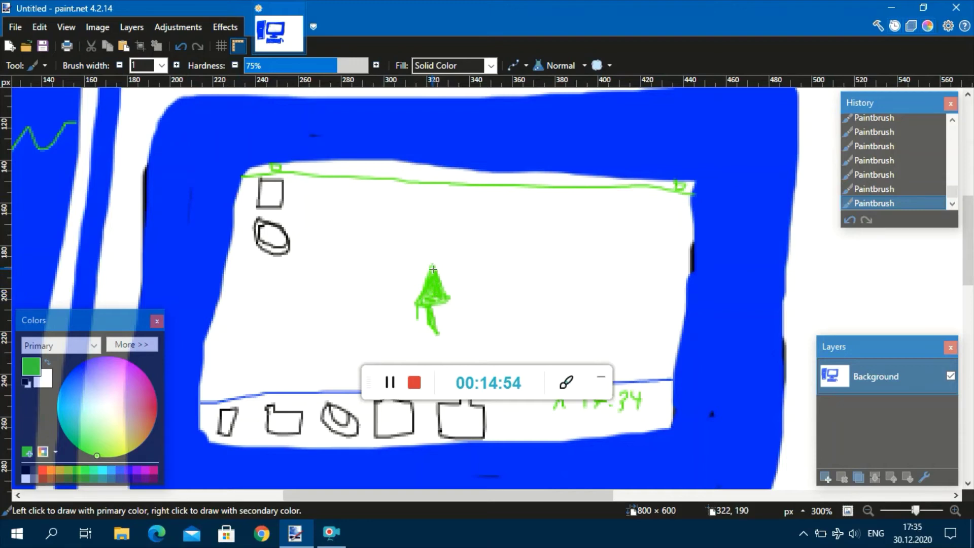
scroll(876, 304, down, 8)
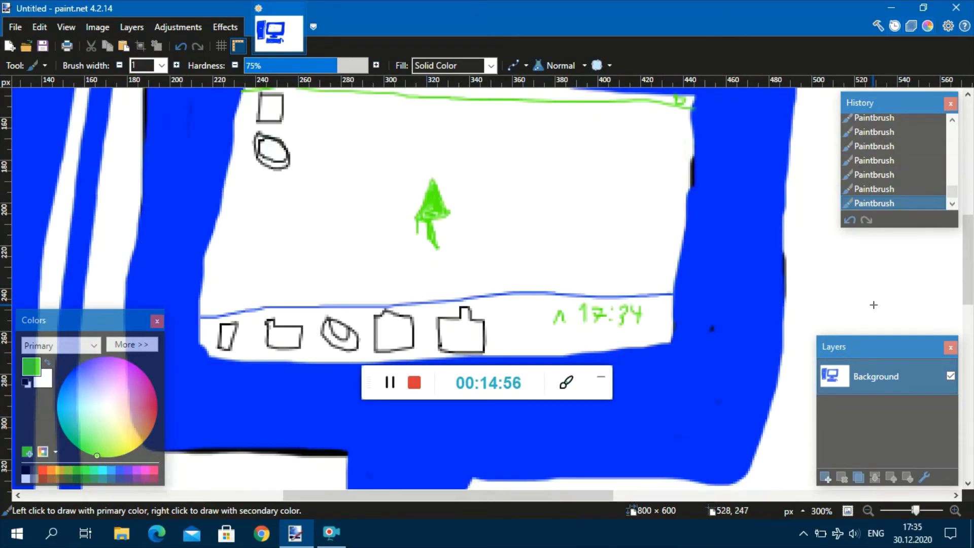
scroll(876, 305, up, 4)
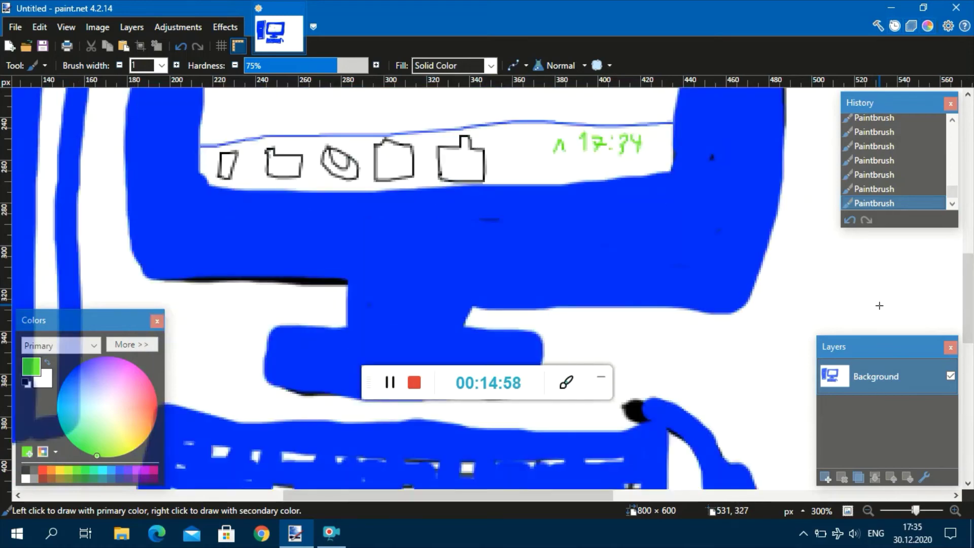
scroll(877, 306, down, 4)
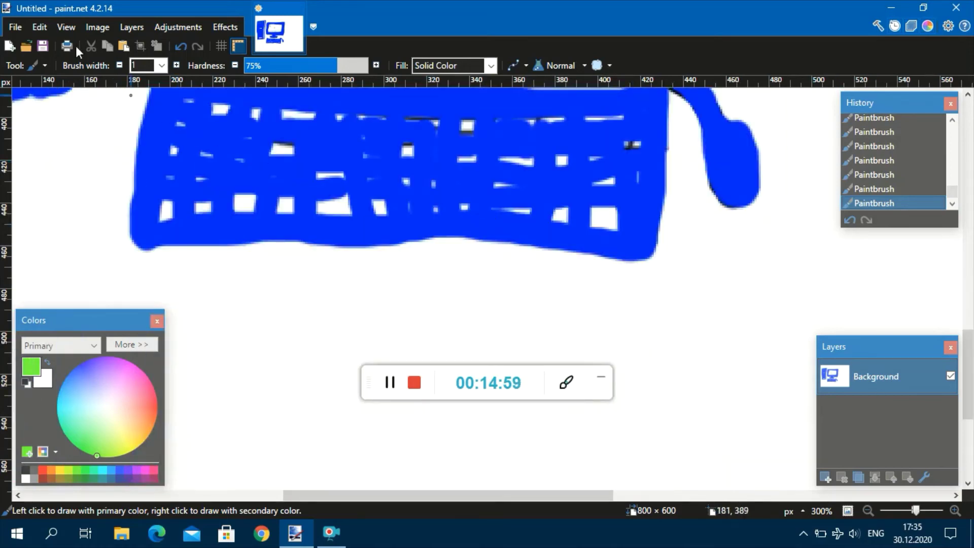
Using the Pencil in green, start a small upright outline left of the keyboard and draw a ring around the computer mouse.
click(40, 64)
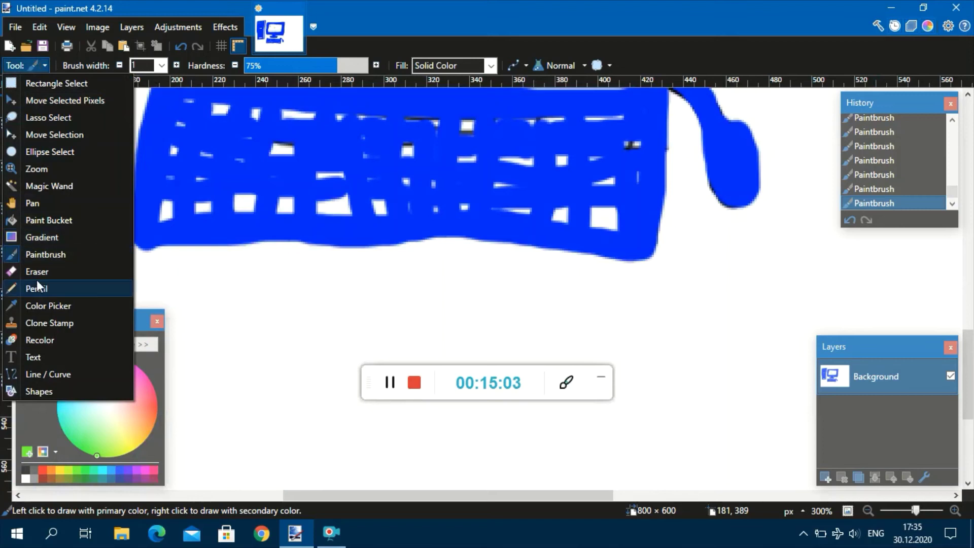
click(42, 295)
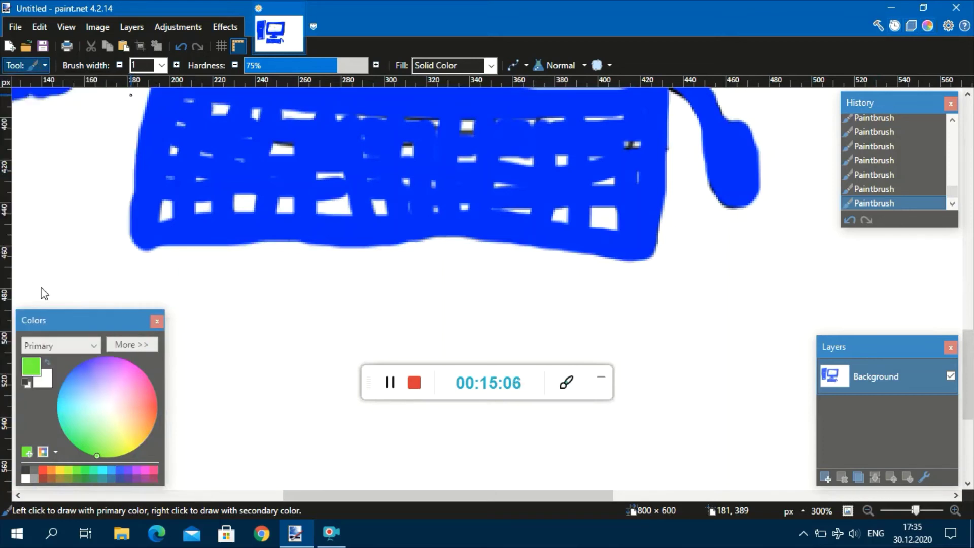
click(44, 66)
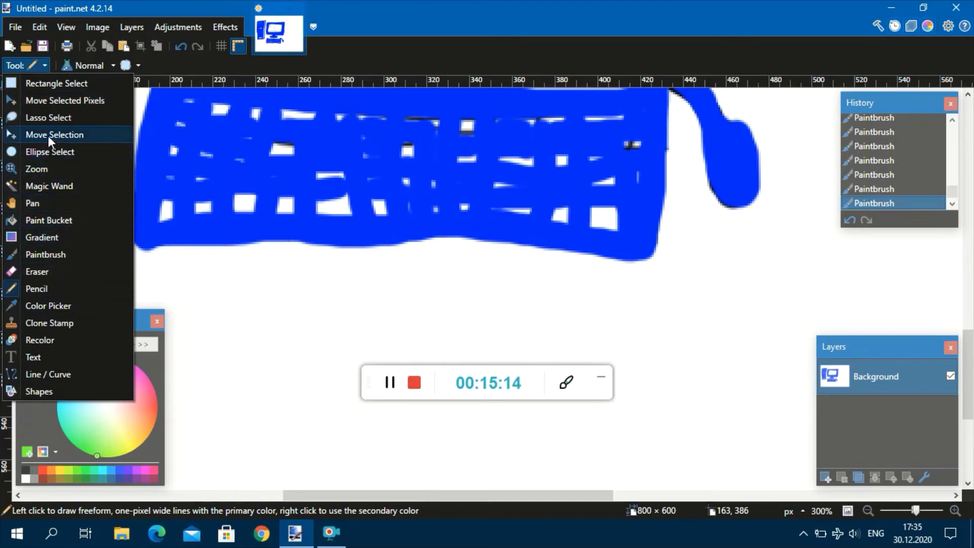
click(35, 288)
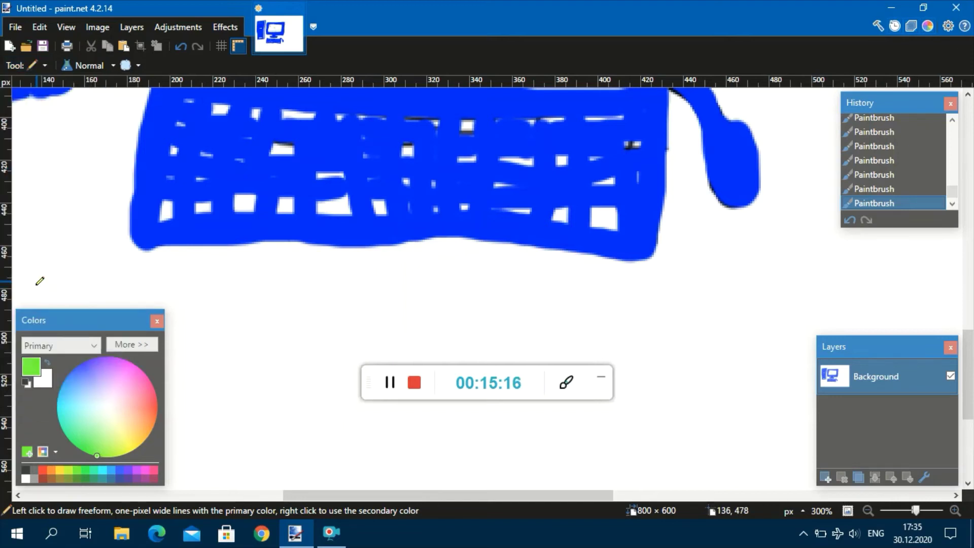
drag(78, 232, 74, 160)
drag(700, 123, 685, 193)
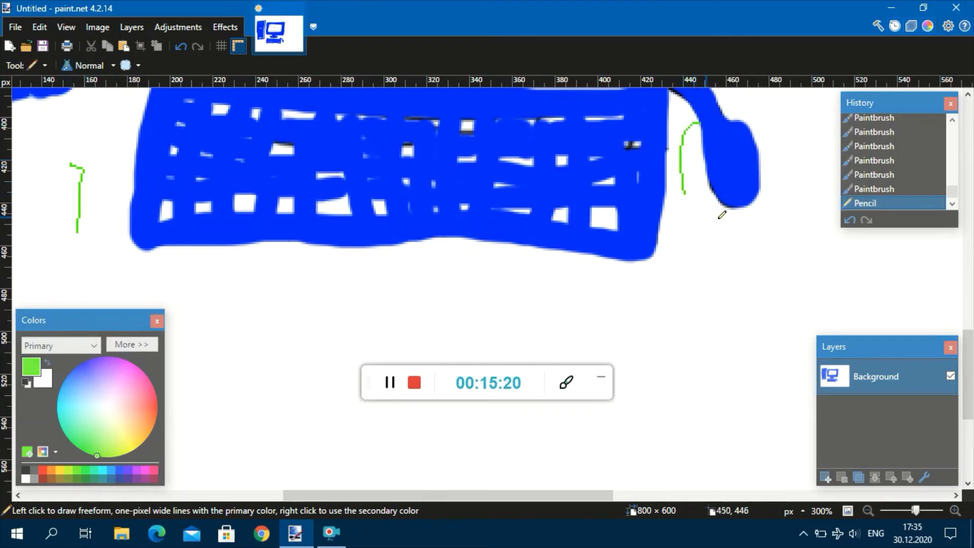
mouse_move(797, 174)
mouse_down()
mouse_move(779, 141)
mouse_move(719, 115)
mouse_up()
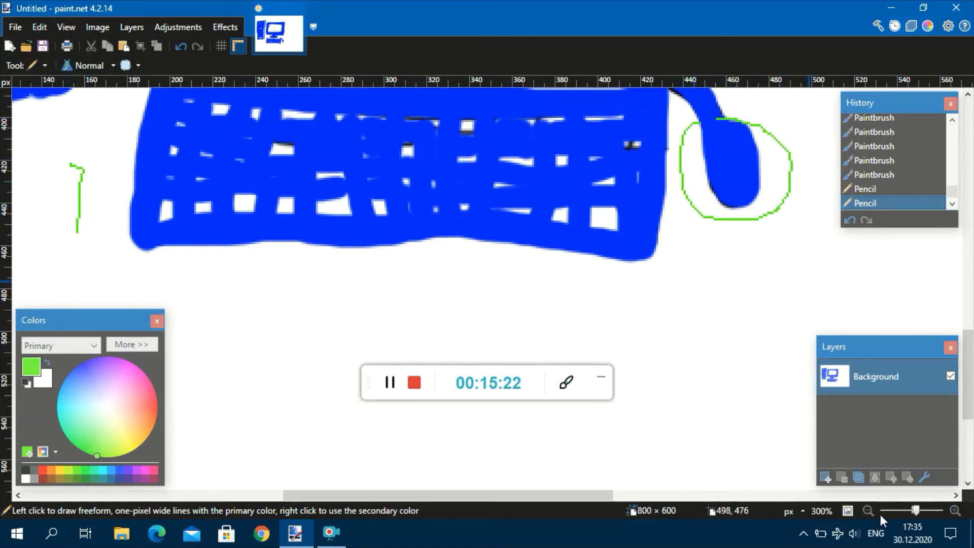
Complete the small green outline left of the keyboard as a narrow upright stick with a marked cap on top.
click(868, 513)
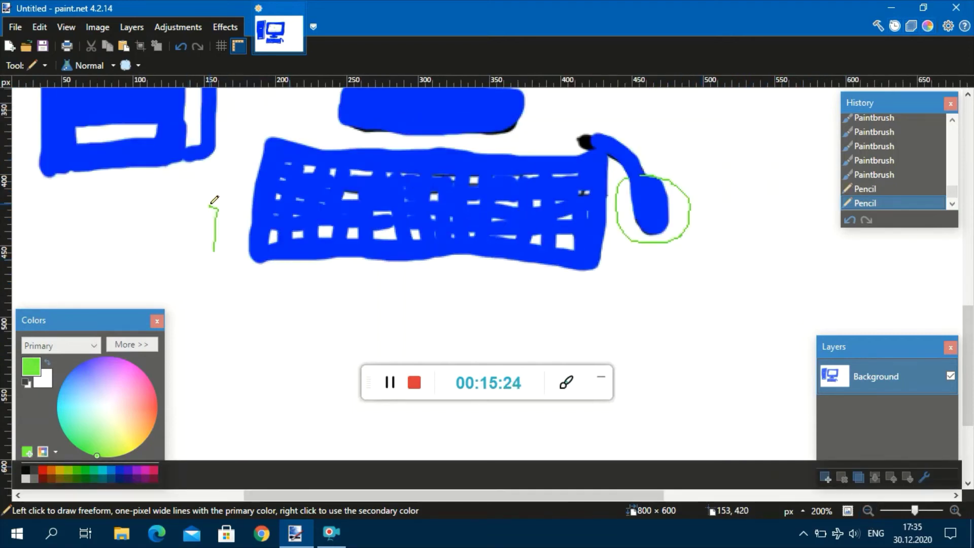
mouse_move(207, 208)
mouse_down()
mouse_move(199, 248)
mouse_move(216, 248)
mouse_up()
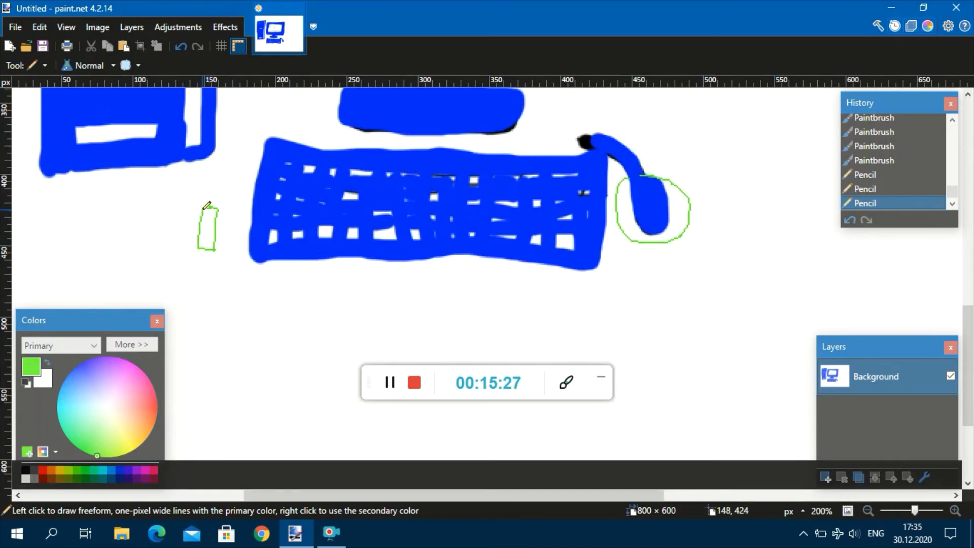
mouse_move(207, 205)
mouse_down()
mouse_move(222, 200)
mouse_move(219, 208)
mouse_up()
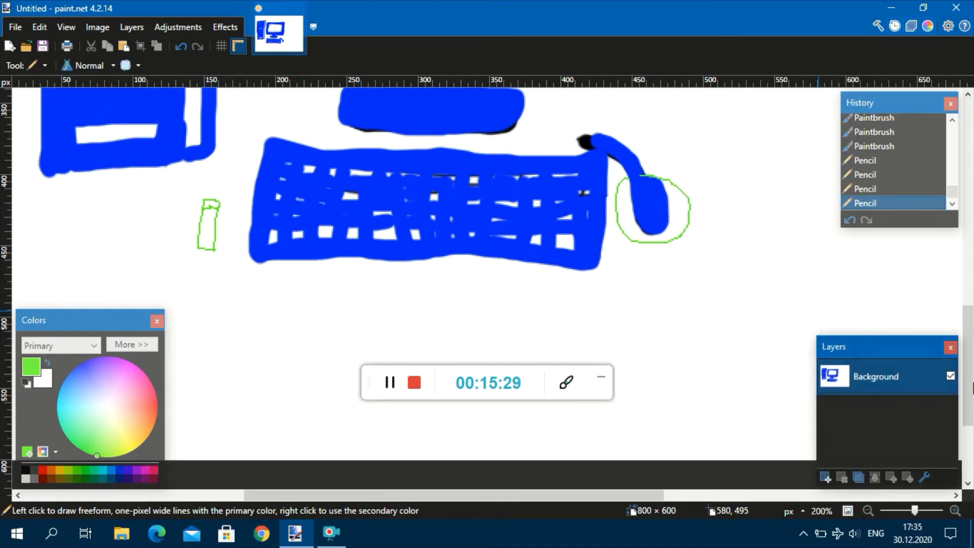
drag(972, 389, 959, 370)
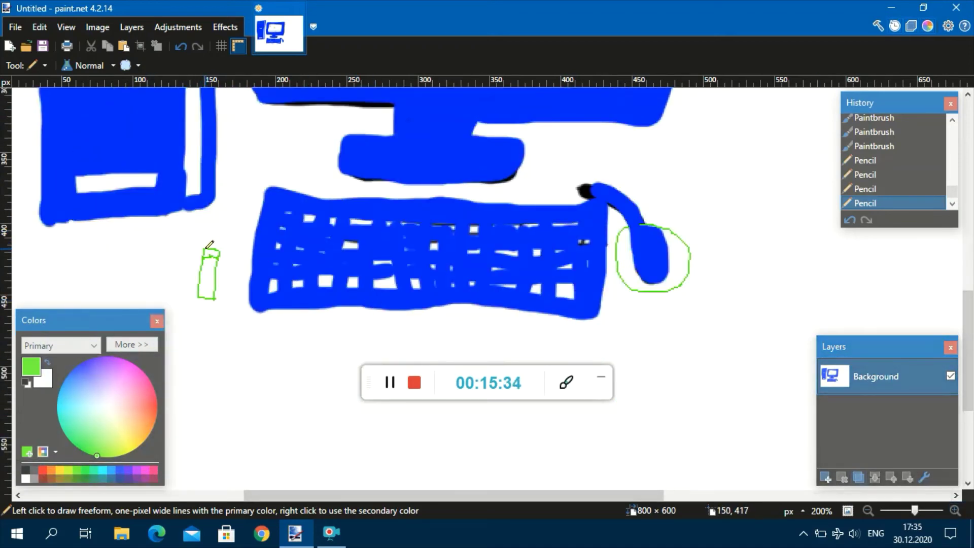
drag(210, 250, 215, 251)
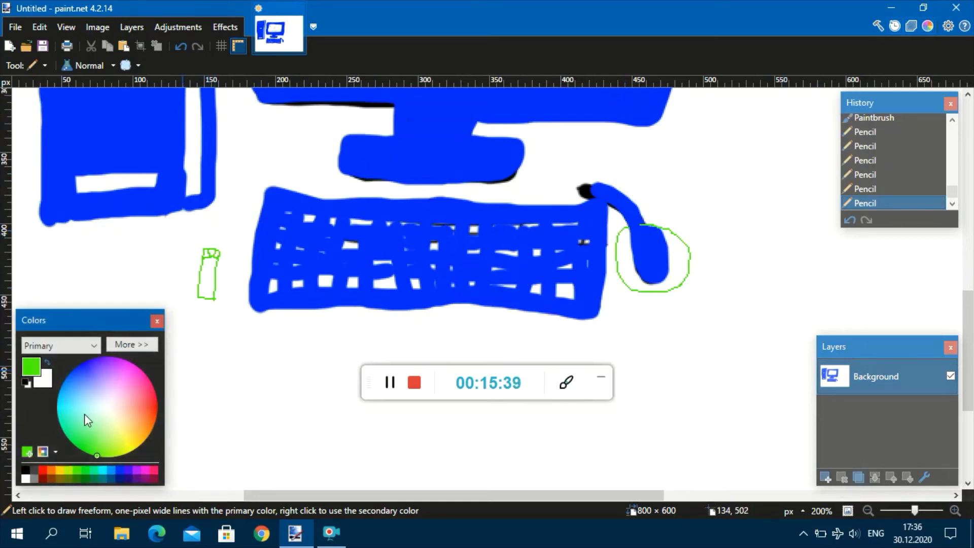
Draw a thin blue rounded outline with a smaller one inside it to the right of the mouse, using the Paintbrush.
click(119, 471)
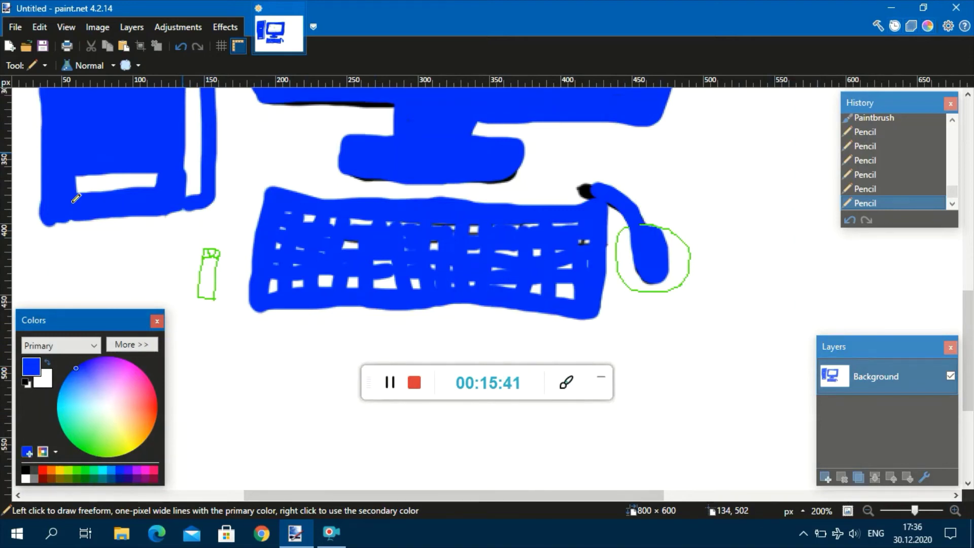
click(45, 65)
click(54, 255)
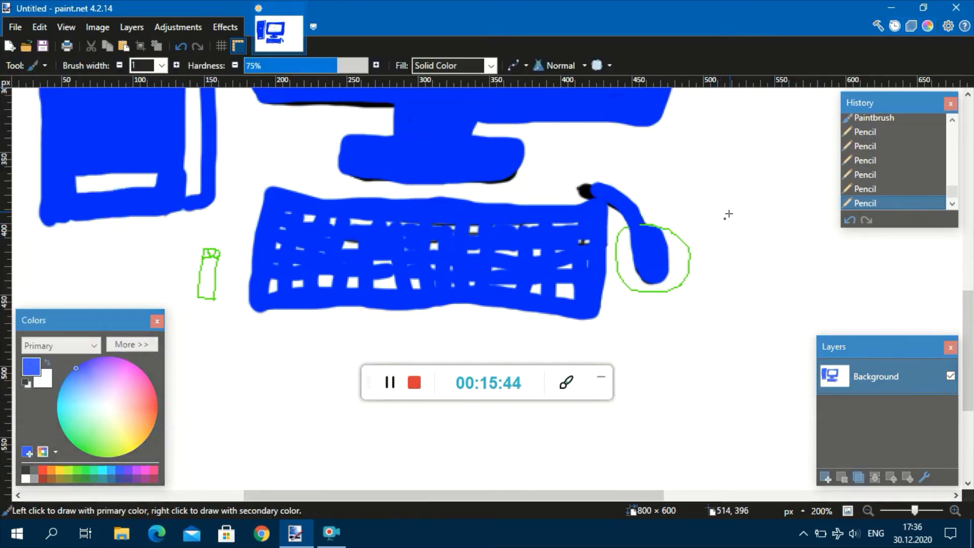
mouse_move(766, 207)
mouse_down()
mouse_move(755, 279)
mouse_move(846, 254)
mouse_move(790, 211)
mouse_move(760, 209)
mouse_move(808, 252)
mouse_move(781, 218)
mouse_up()
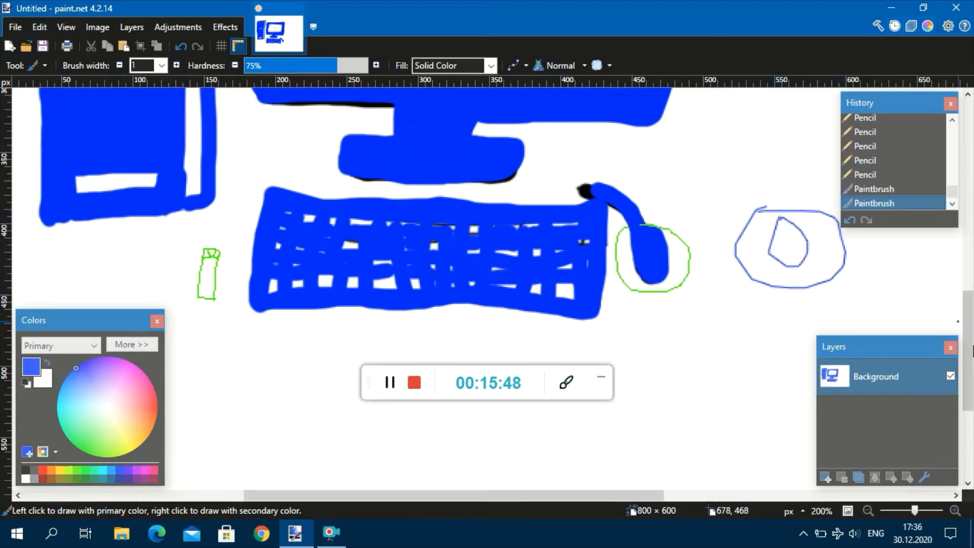
Draw a thin blue line from the area above the mouse up past the monitor's right side to the canvas's top edge.
scroll(971, 322, up, 3)
scroll(487, 284, up, 3)
scroll(487, 284, down, 6)
scroll(487, 284, up, 8)
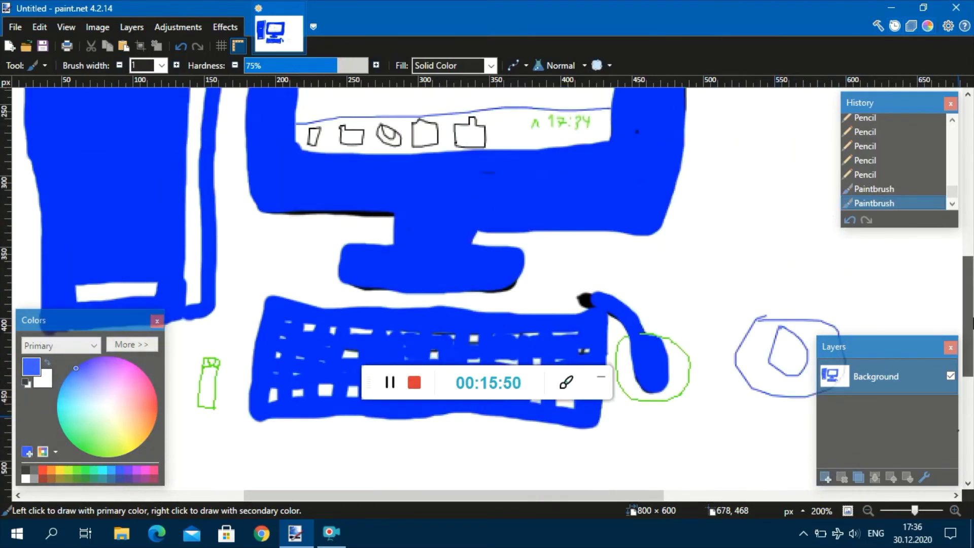
scroll(487, 284, down, 7)
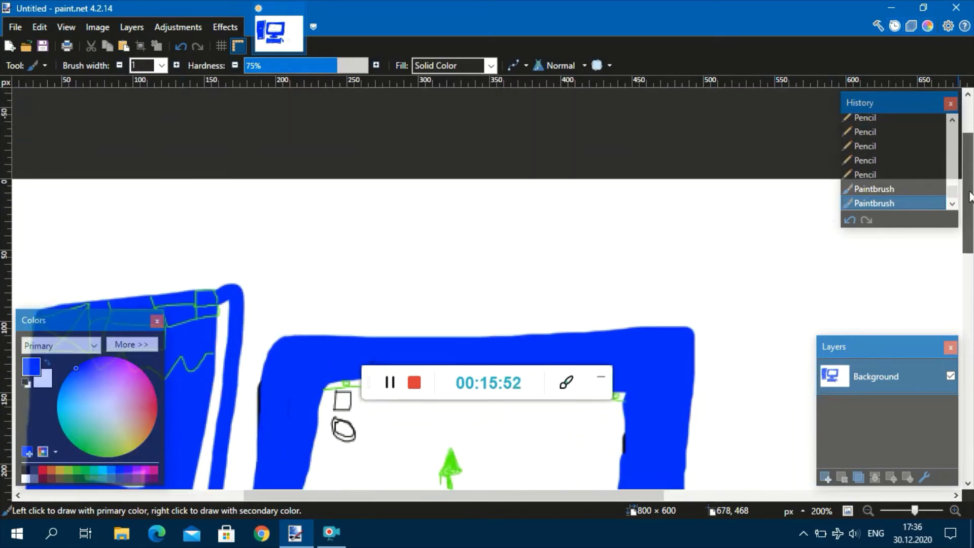
scroll(936, 373, up, 5)
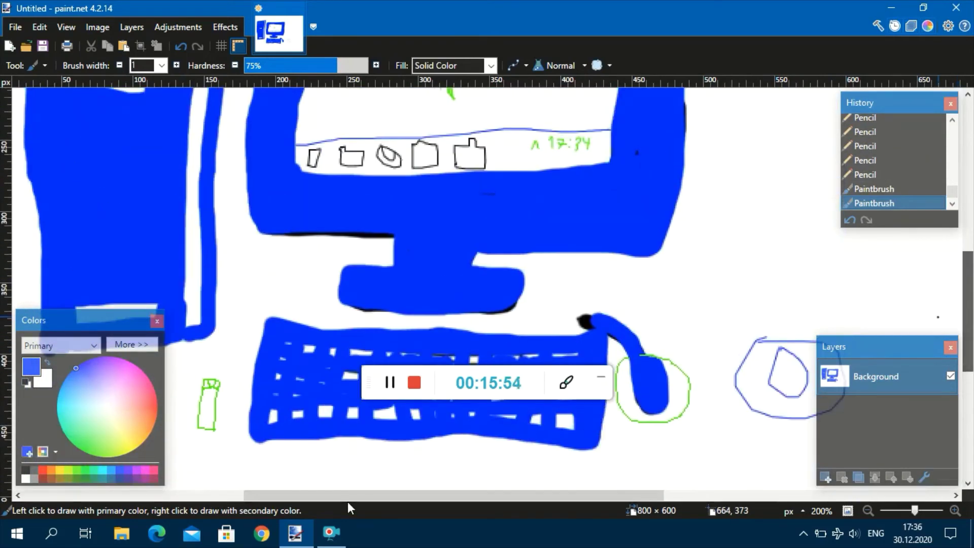
drag(348, 495, 497, 498)
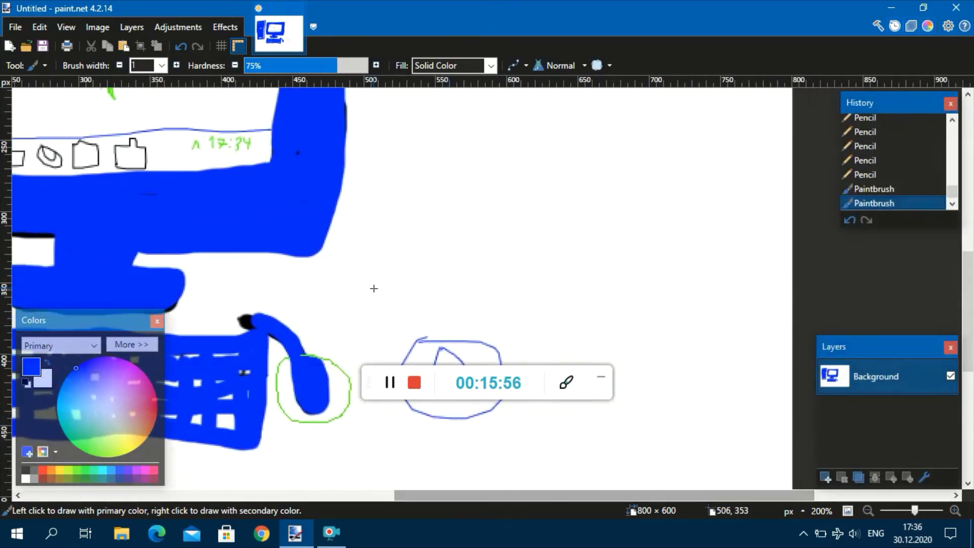
drag(355, 331, 450, 175)
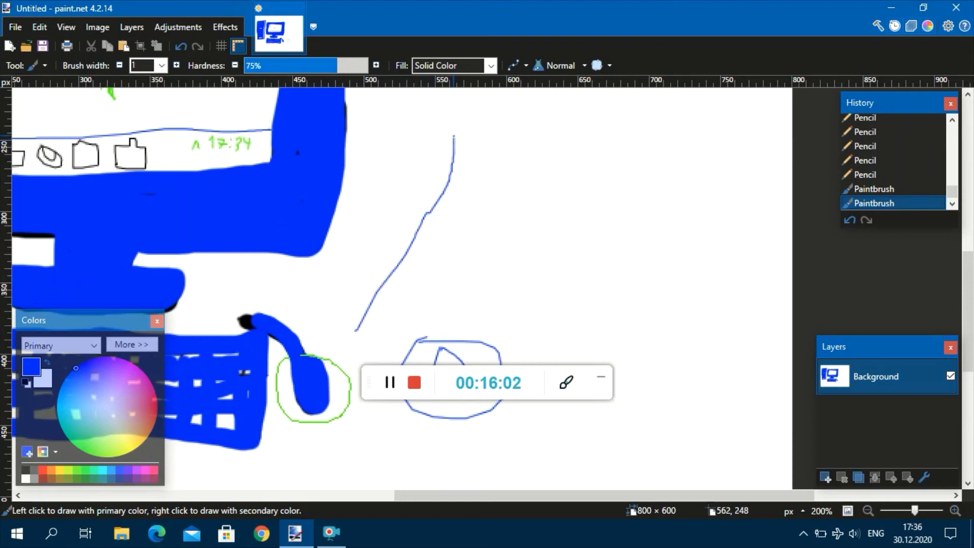
drag(453, 136, 436, 90)
Erase the uppermost part of the thin blue line with the Eraser and set the brush width to 7.
scroll(437, 89, up, 5)
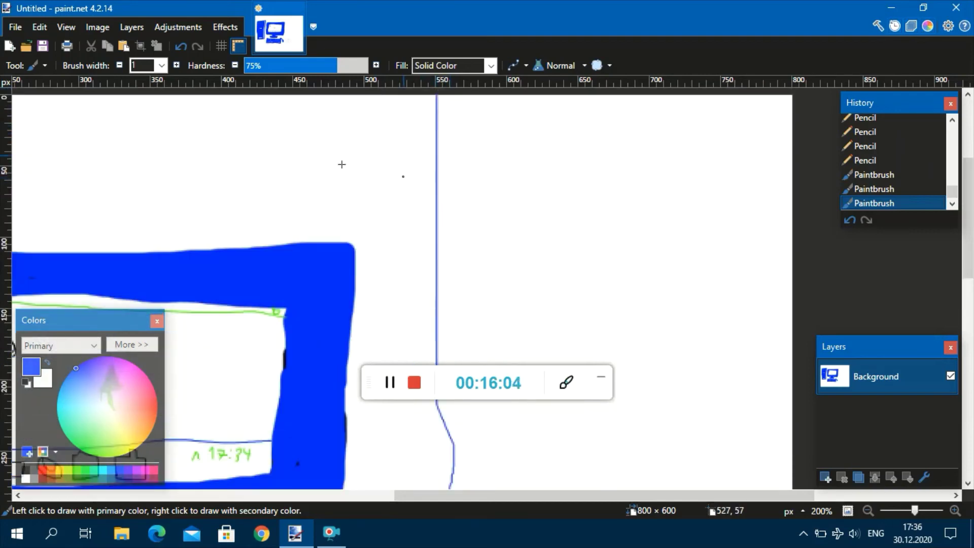
click(48, 65)
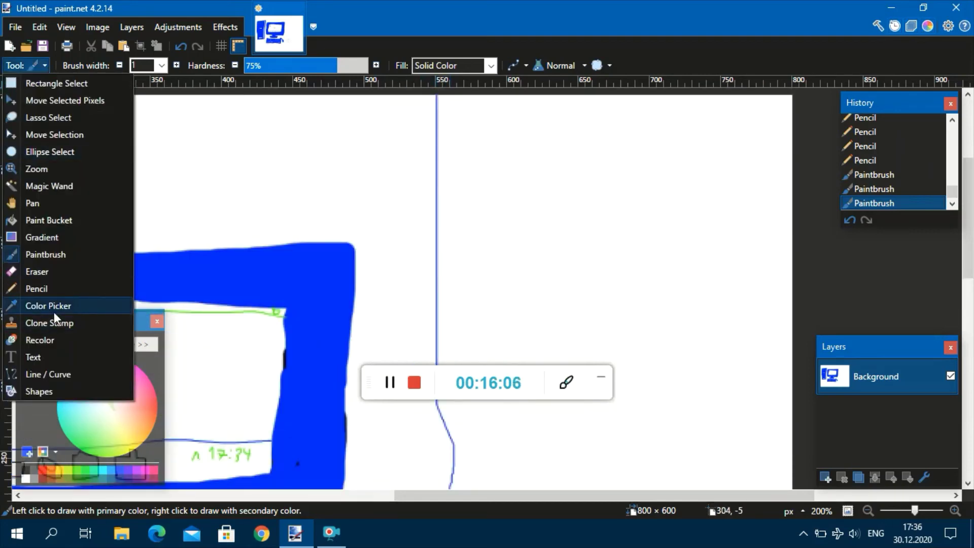
click(40, 272)
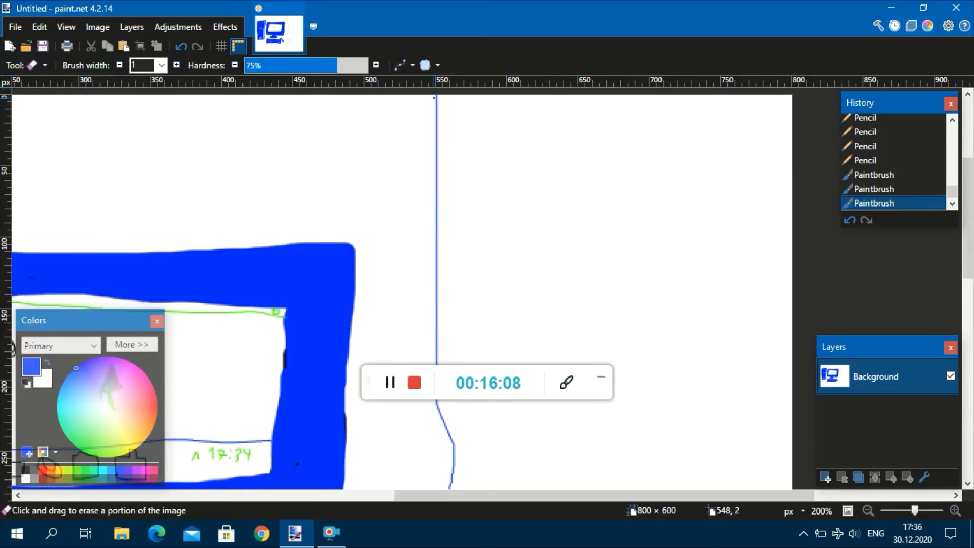
mouse_move(432, 162)
mouse_down()
mouse_move(435, 104)
mouse_move(427, 171)
mouse_move(439, 254)
mouse_move(445, 79)
mouse_up()
click(161, 65)
click(136, 145)
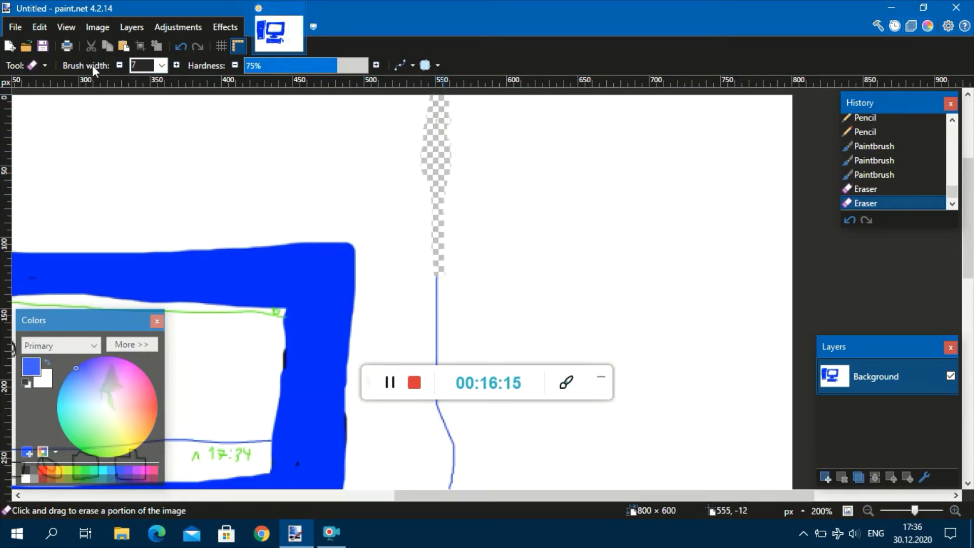
Paint the erased transparent strip above the blue line white with the Paintbrush.
click(47, 67)
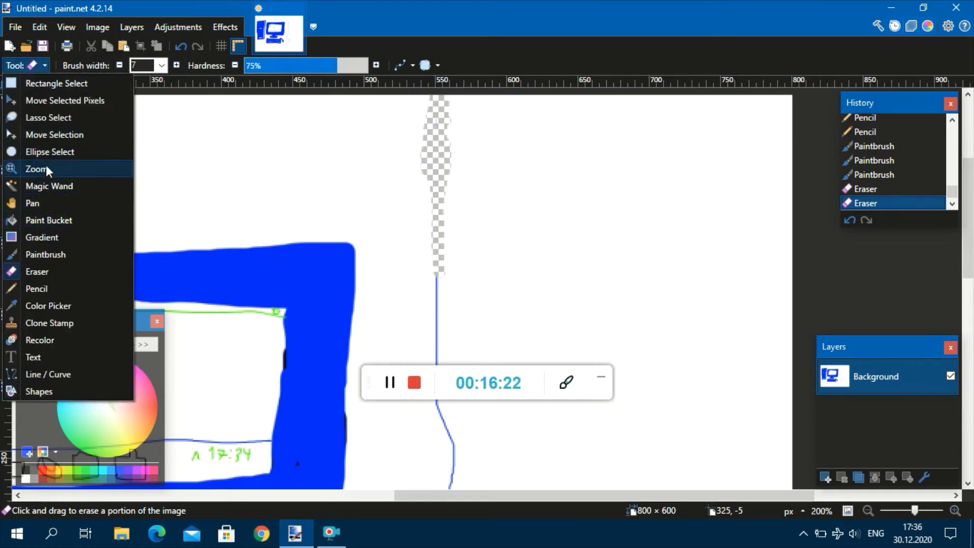
click(50, 253)
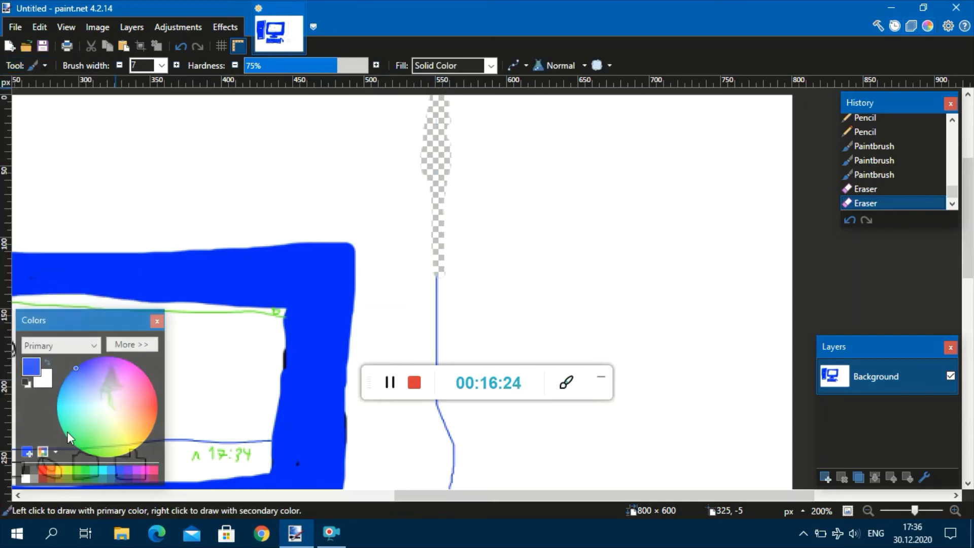
click(26, 479)
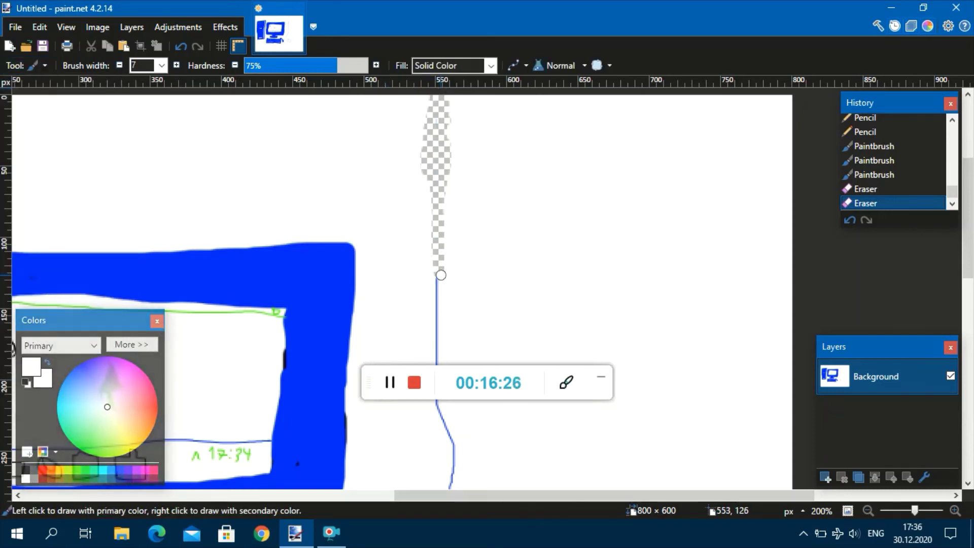
mouse_move(441, 275)
mouse_down()
mouse_move(436, 199)
mouse_move(430, 226)
mouse_move(439, 204)
mouse_move(443, 229)
mouse_move(445, 151)
mouse_move(424, 209)
mouse_move(426, 107)
mouse_move(418, 157)
mouse_move(428, 119)
mouse_move(425, 195)
mouse_move(445, 95)
mouse_move(453, 136)
mouse_move(449, 151)
mouse_move(446, 101)
mouse_up()
Paint a thick black line from the blue line's upper end across above the monitor and partway down its left side.
scroll(558, 228, down, 4)
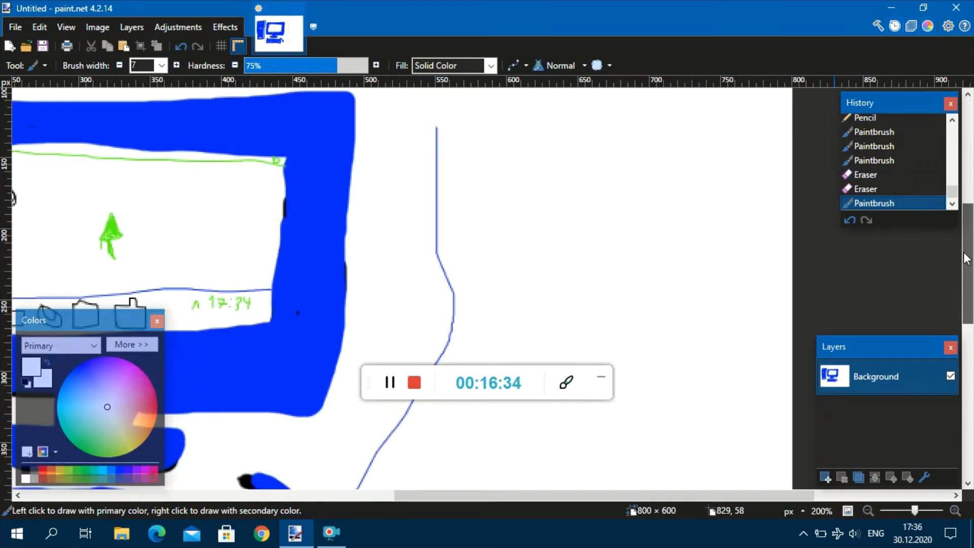
scroll(634, 292, up, 2)
click(25, 472)
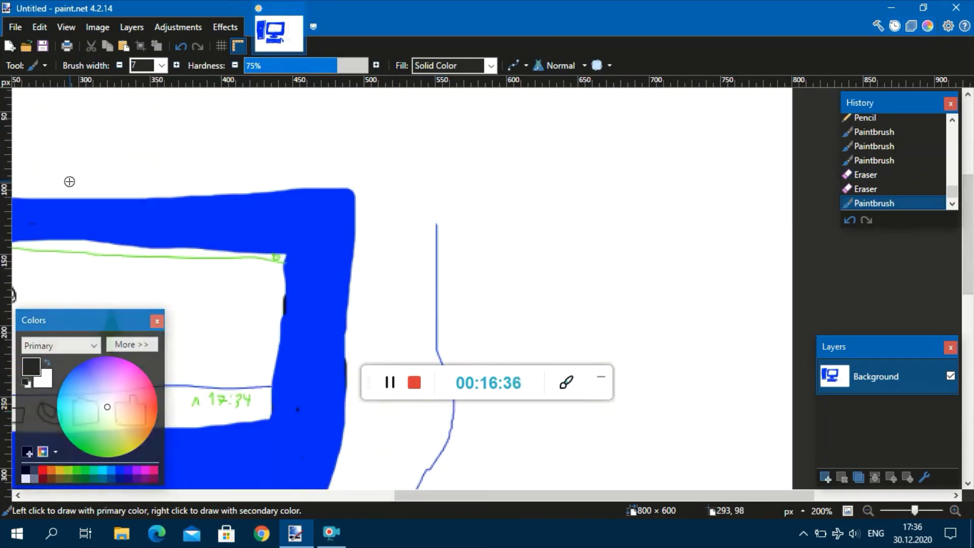
mouse_move(440, 225)
mouse_down()
mouse_move(431, 187)
mouse_move(389, 169)
mouse_move(205, 171)
mouse_up()
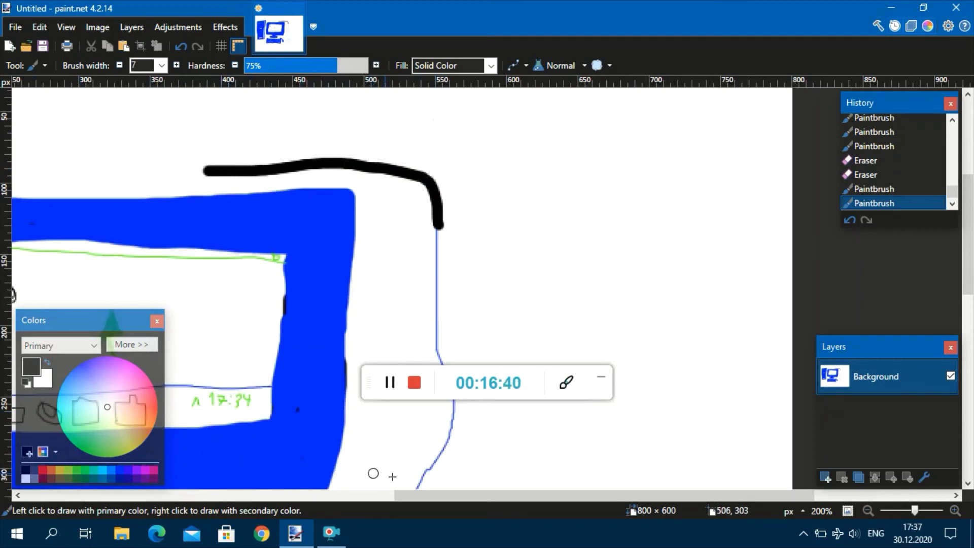
drag(431, 496, 250, 495)
drag(582, 172, 391, 185)
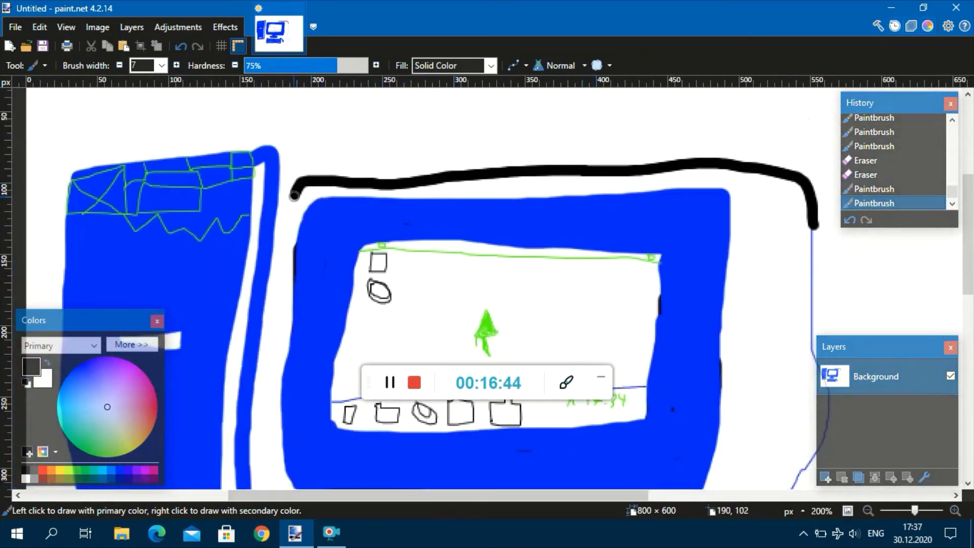
drag(285, 252, 279, 309)
drag(277, 353, 277, 353)
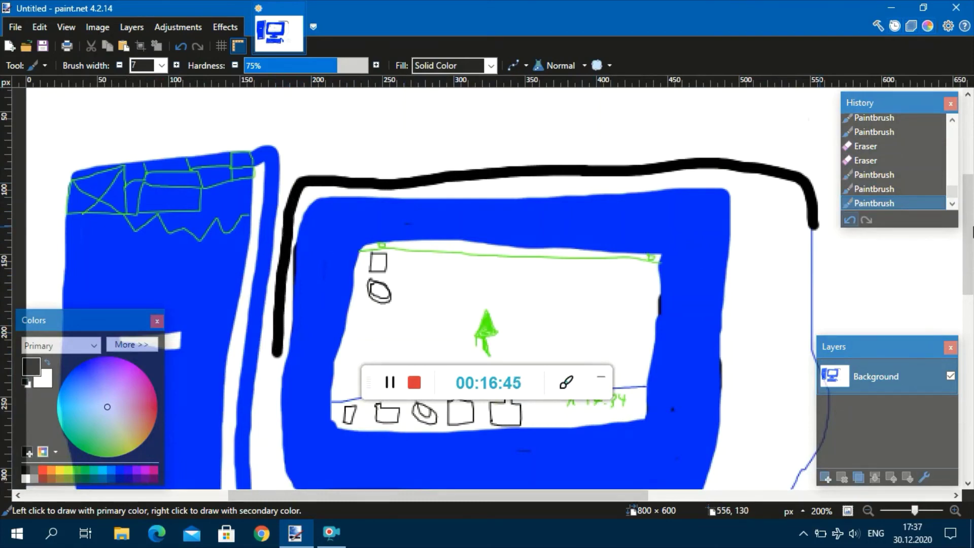
Continue the thick black line down the monitor's left side, below the screen and around the stand base to the thin blue line's lower end.
scroll(518, 254, down, 5)
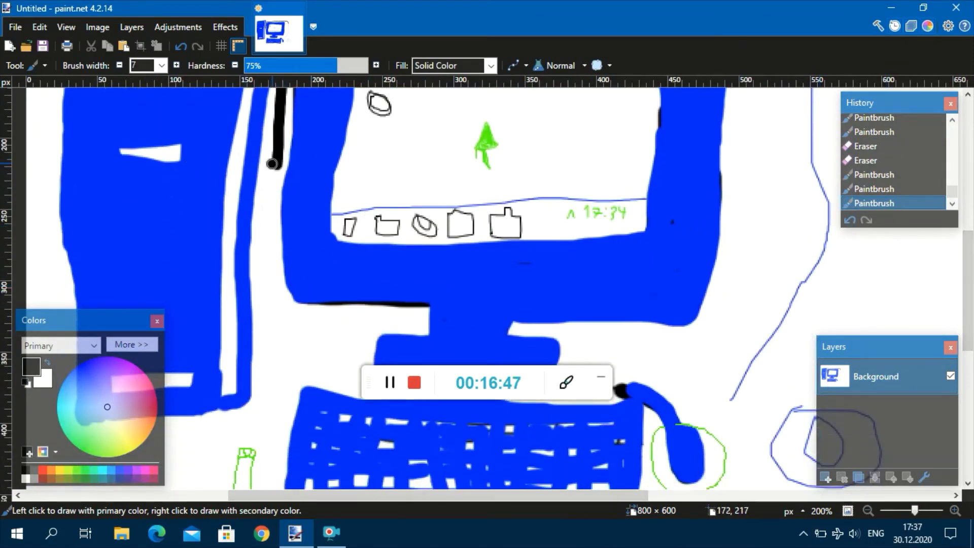
drag(269, 197, 266, 215)
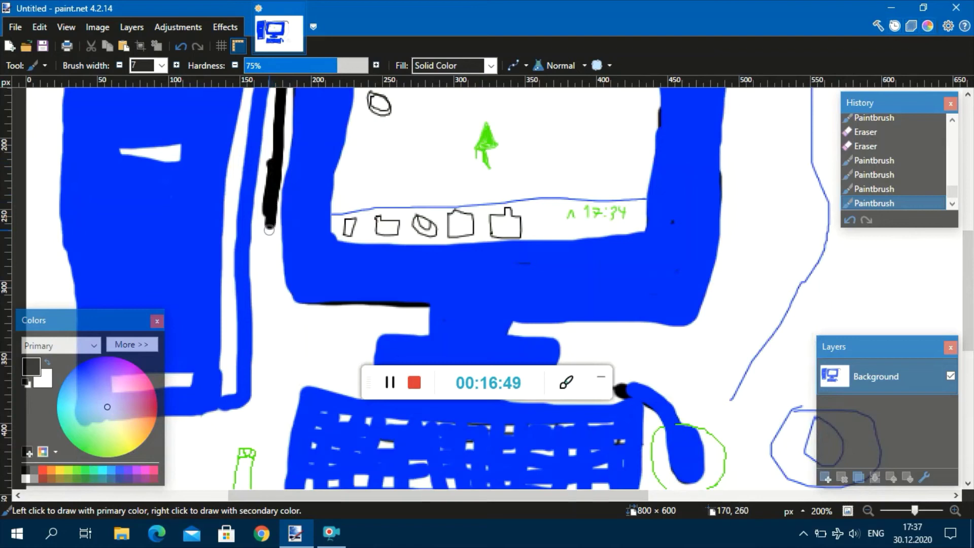
mouse_move(273, 310)
mouse_down()
mouse_move(337, 324)
mouse_move(394, 318)
mouse_move(368, 326)
mouse_move(361, 364)
mouse_up()
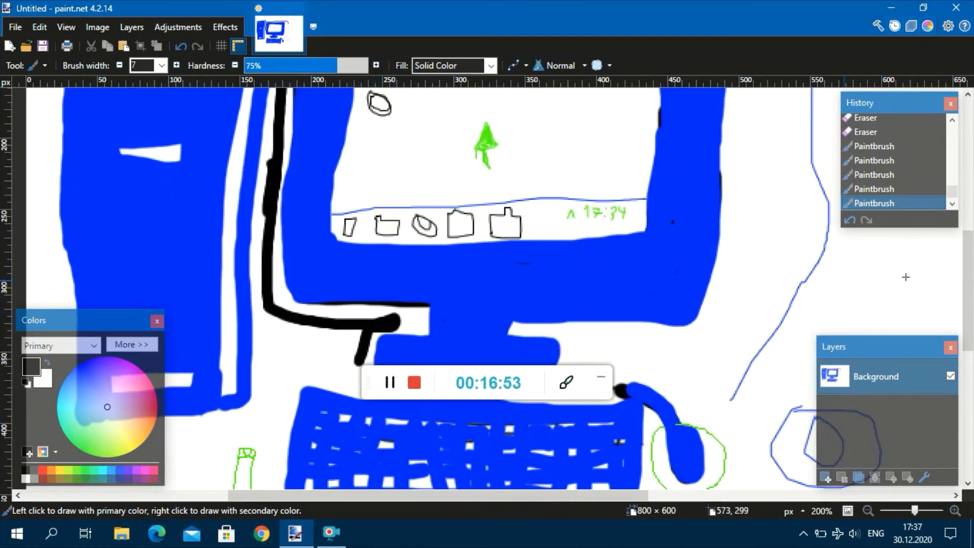
drag(968, 294, 969, 320)
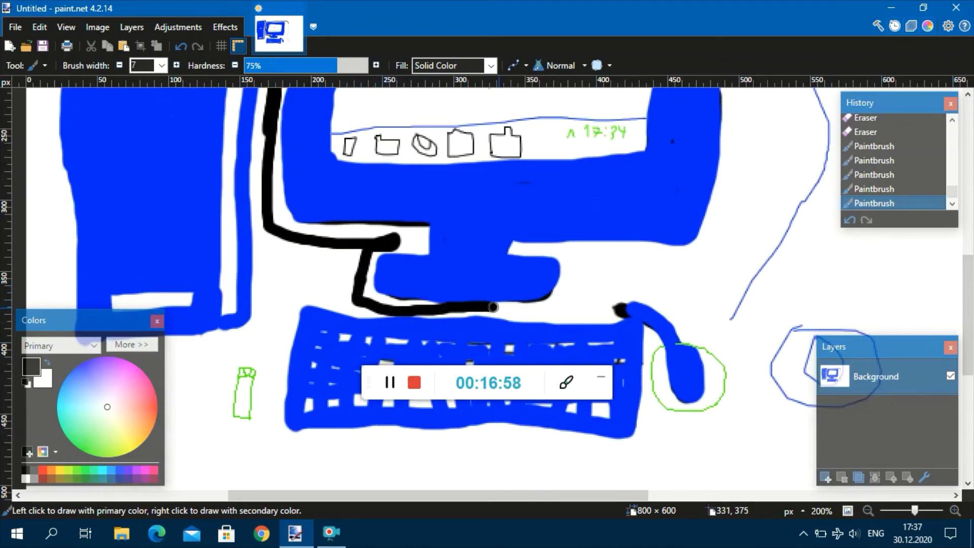
drag(494, 307, 558, 305)
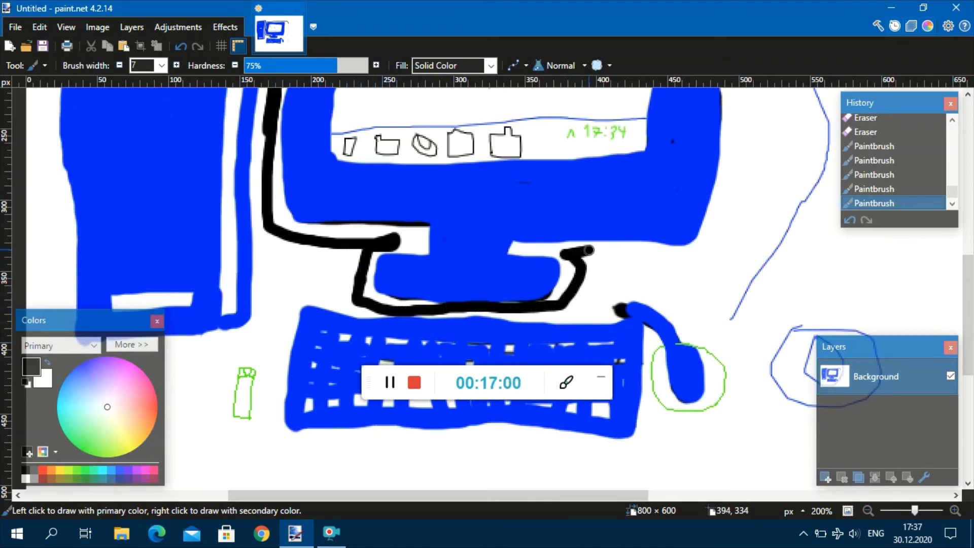
mouse_move(589, 250)
mouse_down()
mouse_move(698, 263)
mouse_move(727, 315)
mouse_up()
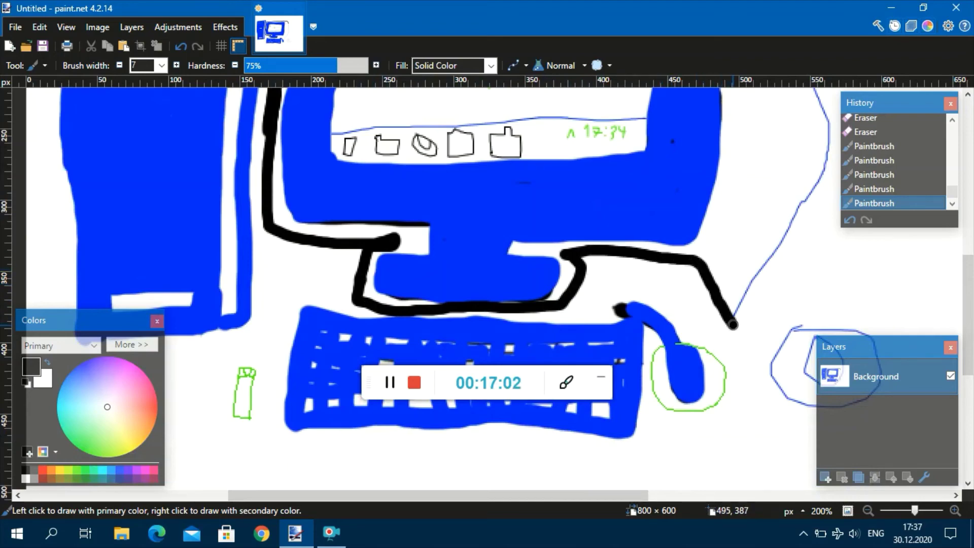
Trace the thin blue line in thick black from its lower end up the monitor's right side to the existing black line.
mouse_move(970, 344)
mouse_down()
mouse_move(969, 255)
mouse_move(969, 319)
mouse_up()
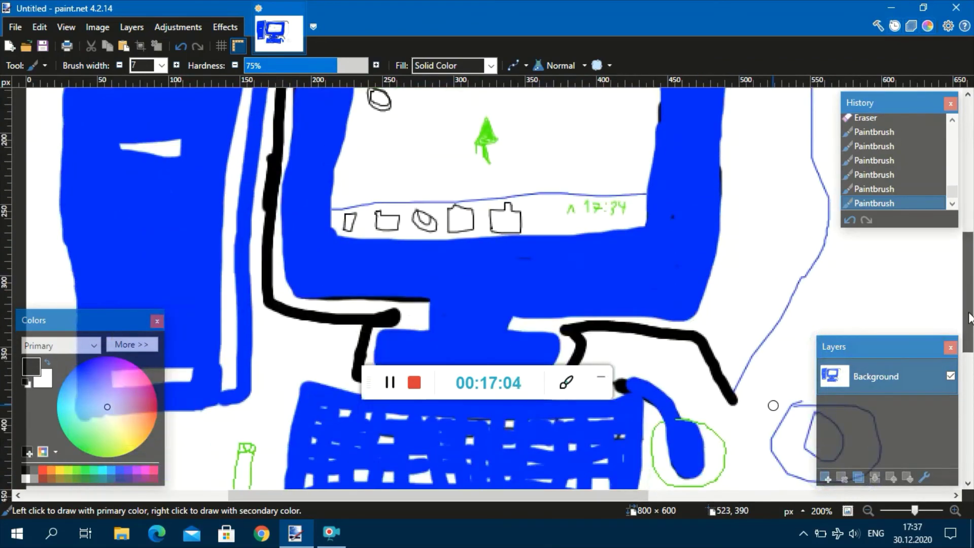
mouse_move(732, 400)
mouse_down()
mouse_move(814, 263)
mouse_move(759, 350)
mouse_up()
scroll(949, 307, up, 3)
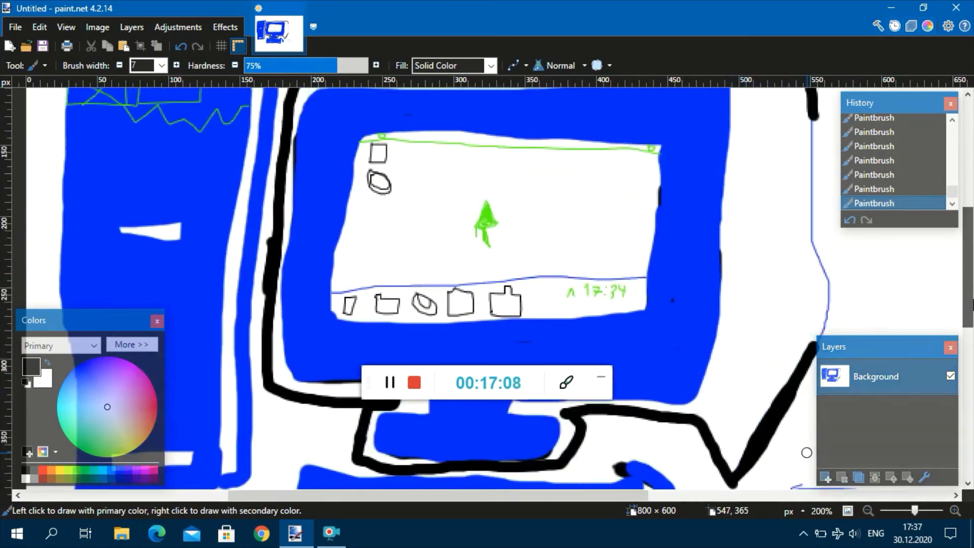
scroll(950, 292, down, 1)
drag(818, 332, 826, 264)
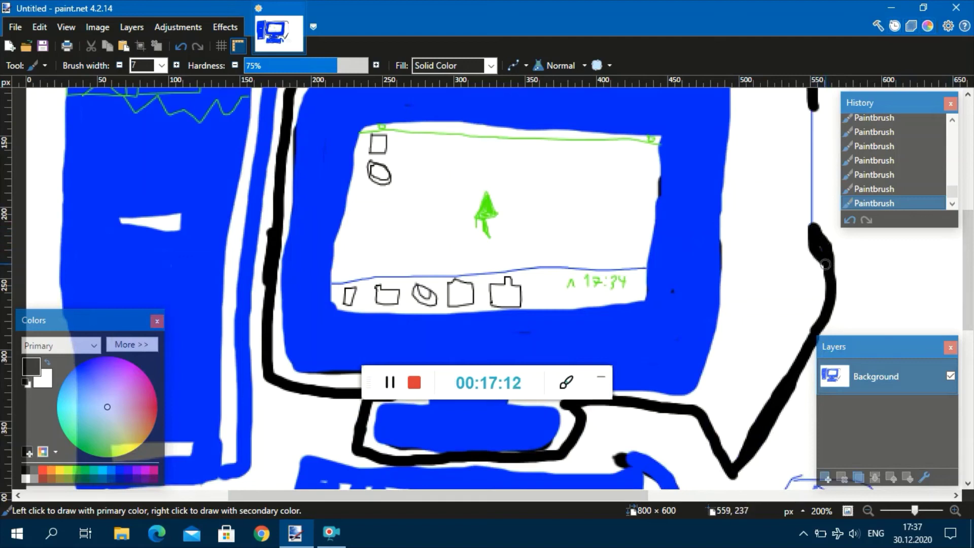
mouse_move(825, 161)
mouse_down()
mouse_move(810, 110)
mouse_move(814, 178)
mouse_up()
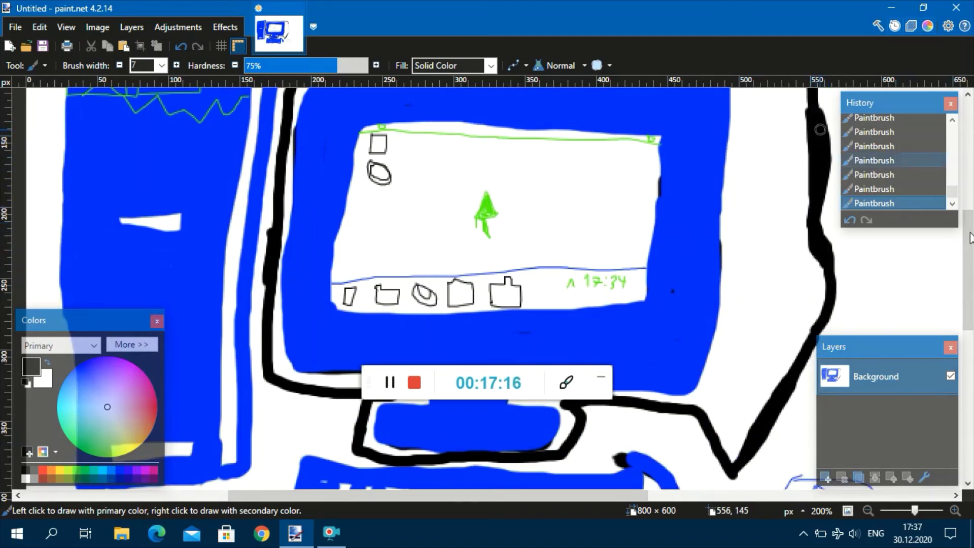
Trace the outer and inner outlines of the round accessory beside the mouse and the small green stick beside the keyboard in thick black.
drag(970, 238, 970, 346)
drag(333, 500, 440, 497)
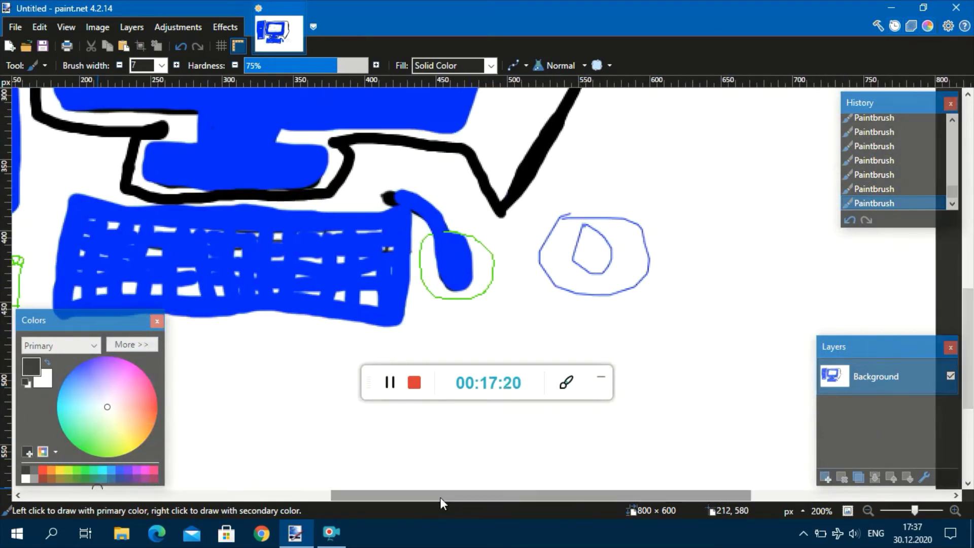
click(560, 216)
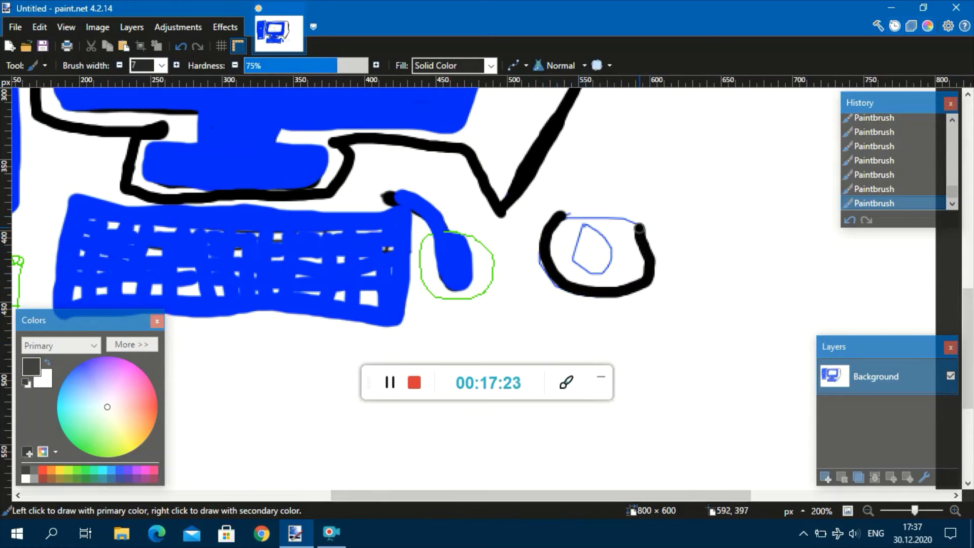
mouse_move(639, 228)
mouse_down()
mouse_move(593, 207)
mouse_move(561, 218)
mouse_move(604, 217)
mouse_move(583, 228)
mouse_move(581, 265)
mouse_move(615, 253)
mouse_up()
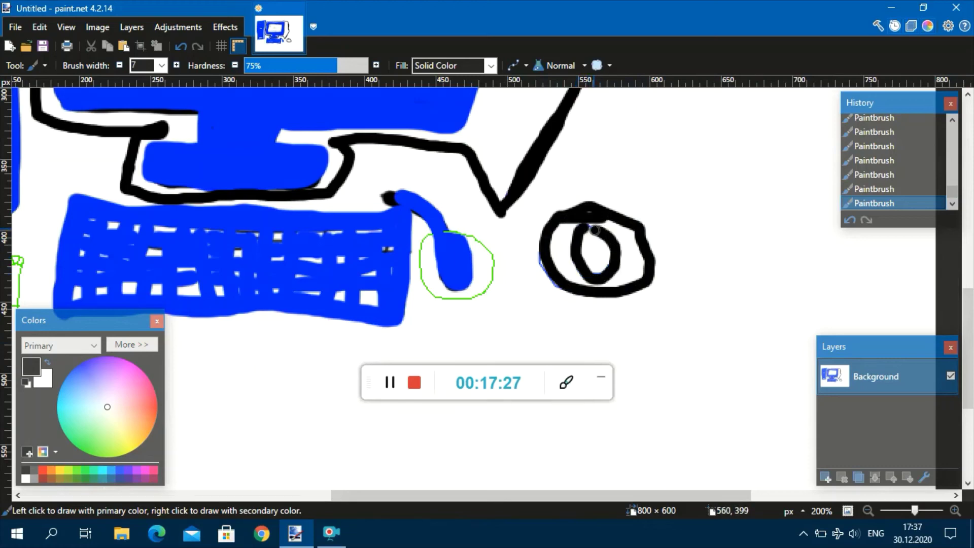
drag(355, 496, 182, 496)
mouse_move(390, 306)
mouse_down()
mouse_move(389, 259)
mouse_move(410, 256)
mouse_move(405, 305)
mouse_up()
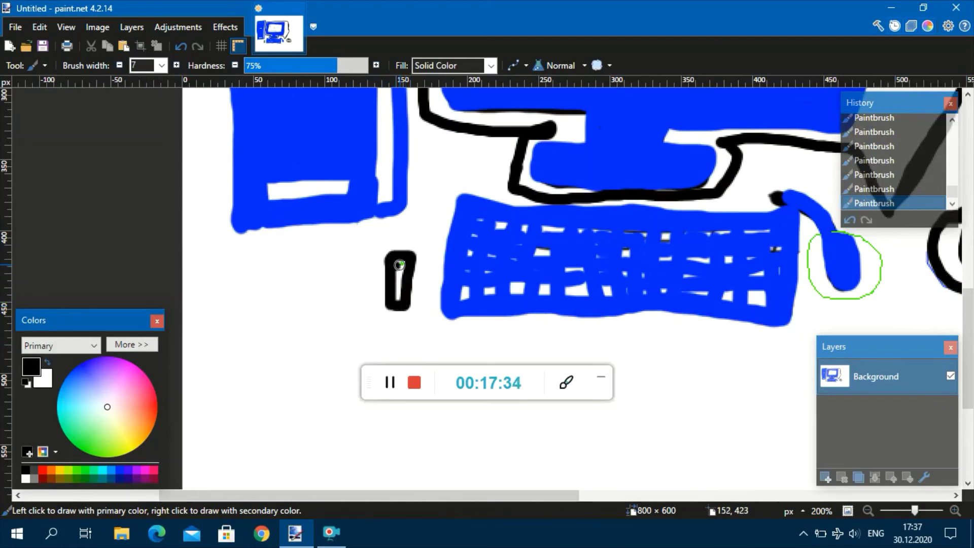
Paint a thick black desk edge from the canvas's left side below the keyboard, curving up to the right of the round accessory.
mouse_move(288, 497)
mouse_down()
mouse_move(502, 500)
mouse_move(210, 479)
mouse_move(300, 483)
mouse_move(288, 494)
mouse_up()
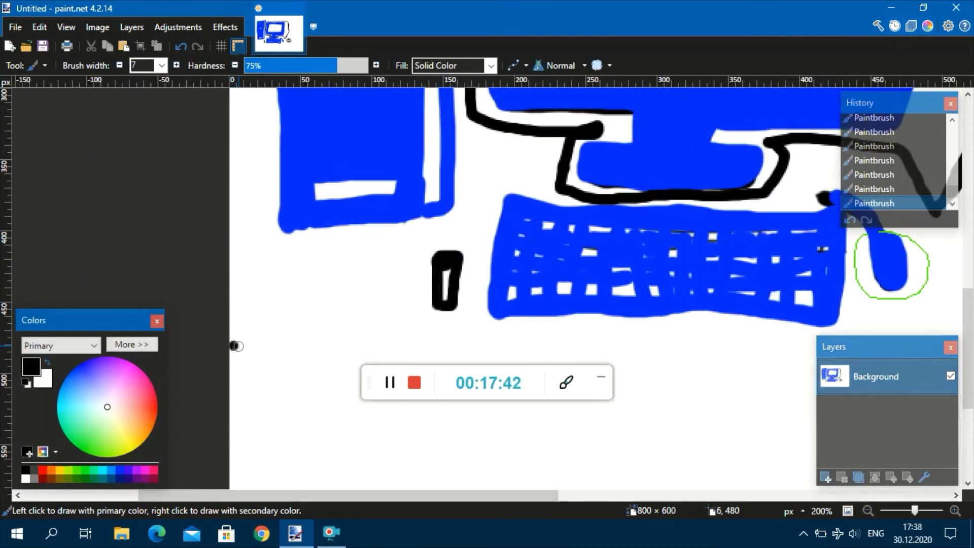
mouse_move(234, 346)
mouse_down()
mouse_move(521, 341)
mouse_move(669, 356)
mouse_up()
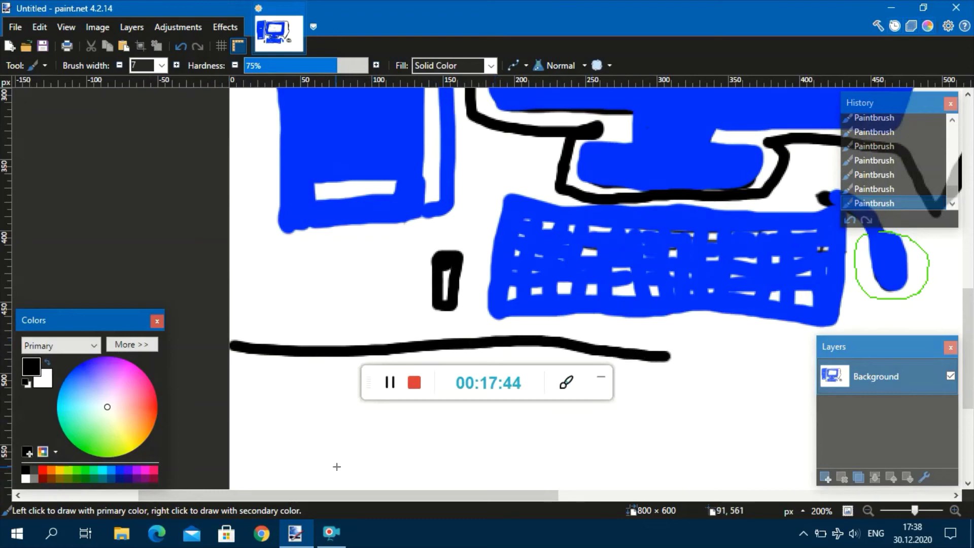
drag(327, 495, 452, 495)
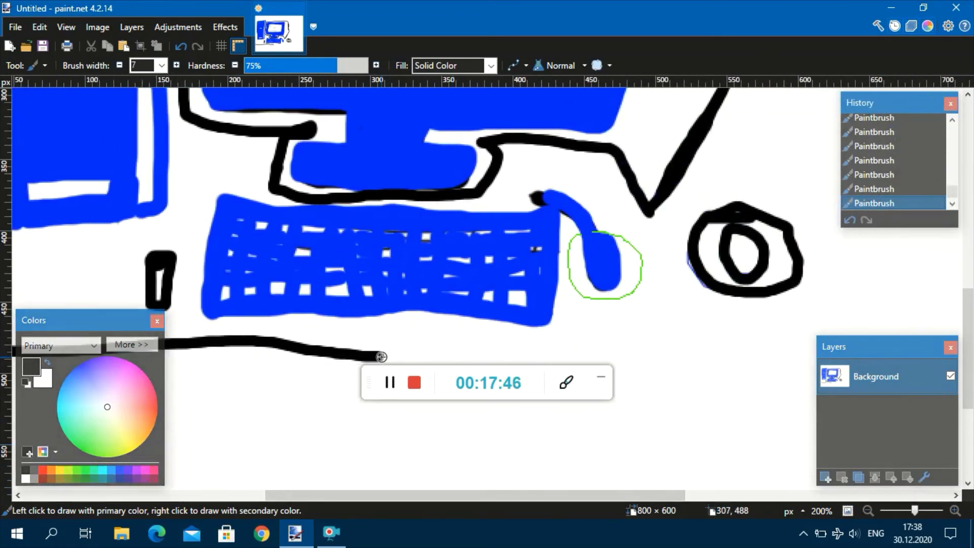
drag(382, 357, 659, 356)
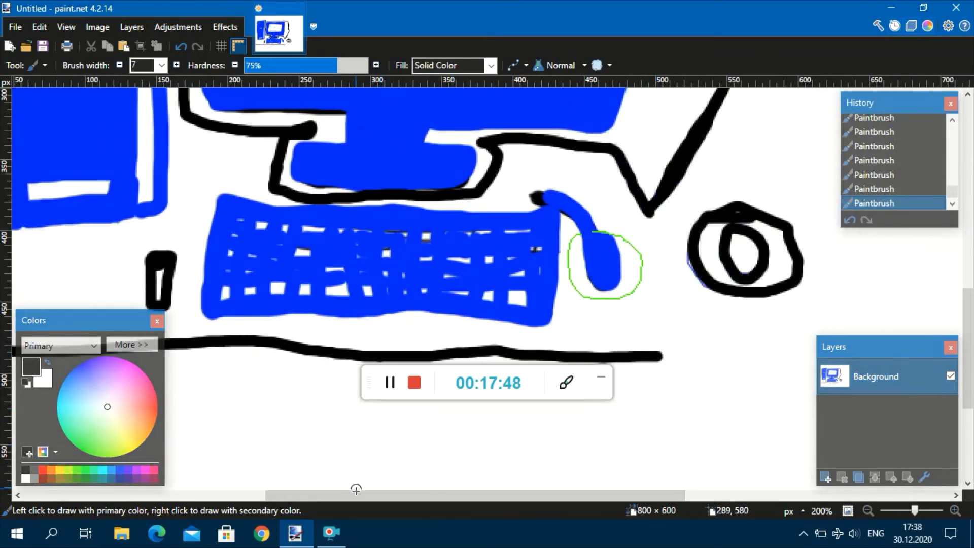
drag(356, 489, 441, 494)
mouse_move(471, 354)
mouse_down()
mouse_move(604, 345)
mouse_move(657, 325)
mouse_move(671, 278)
mouse_up()
Close the black desk outline up its left side, along the back beside the tower and stand, and around behind the round accessory.
drag(403, 493, 181, 486)
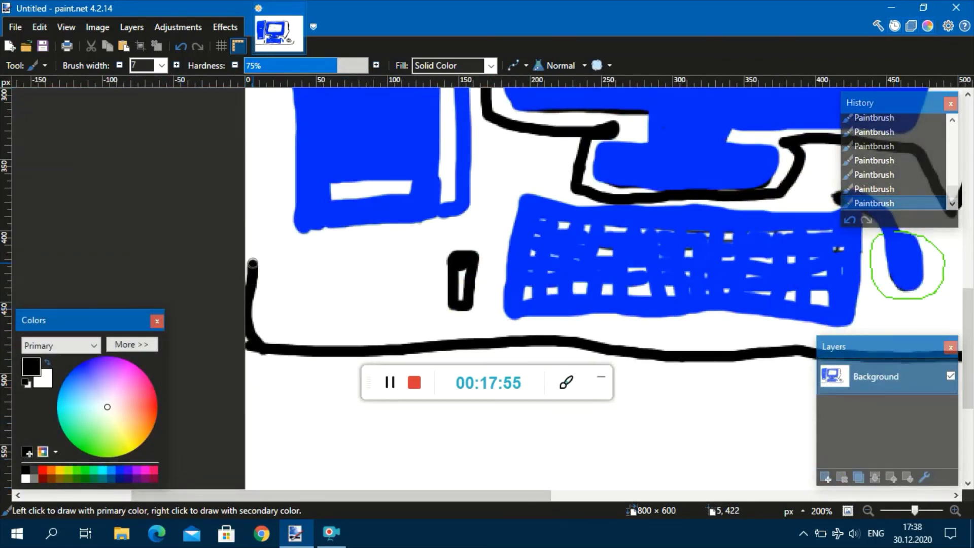
drag(253, 264, 251, 186)
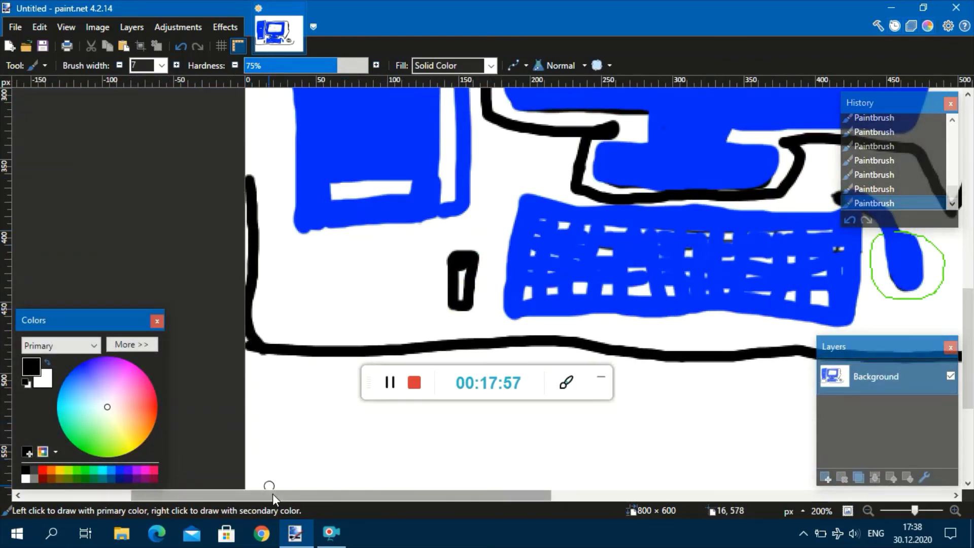
drag(273, 495, 233, 488)
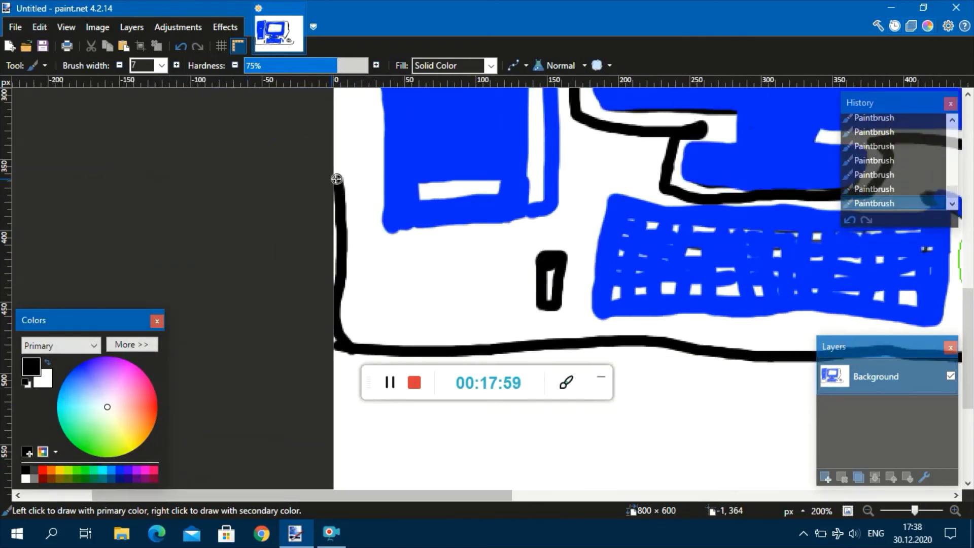
drag(337, 178, 374, 158)
drag(560, 152, 634, 147)
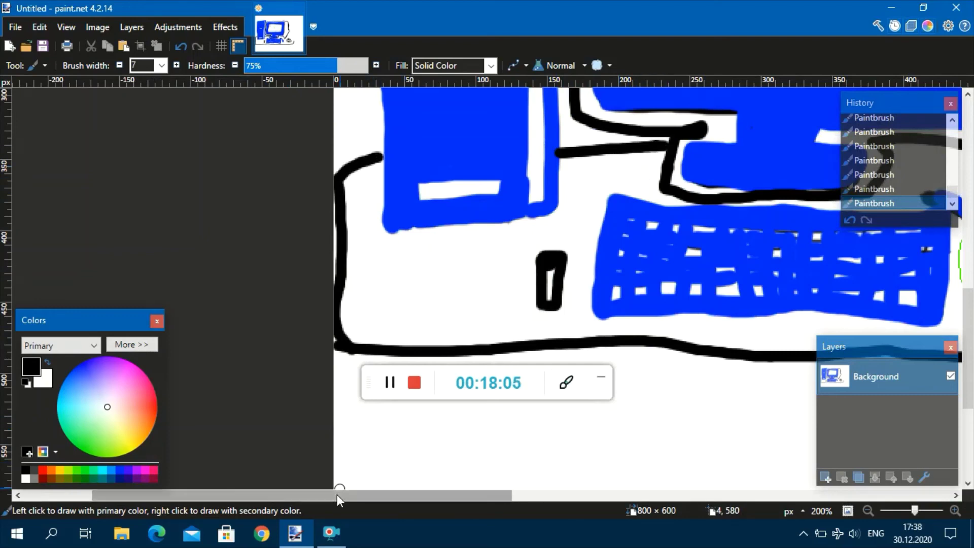
mouse_move(337, 495)
mouse_down()
mouse_move(476, 488)
mouse_move(520, 472)
mouse_up()
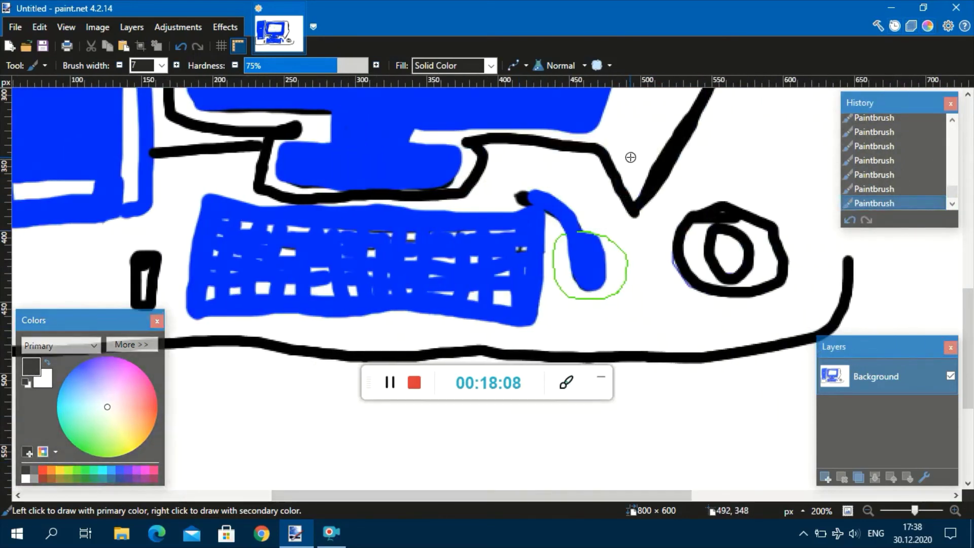
mouse_move(685, 140)
mouse_down()
mouse_move(731, 143)
mouse_move(817, 213)
mouse_move(828, 253)
mouse_move(845, 258)
mouse_up()
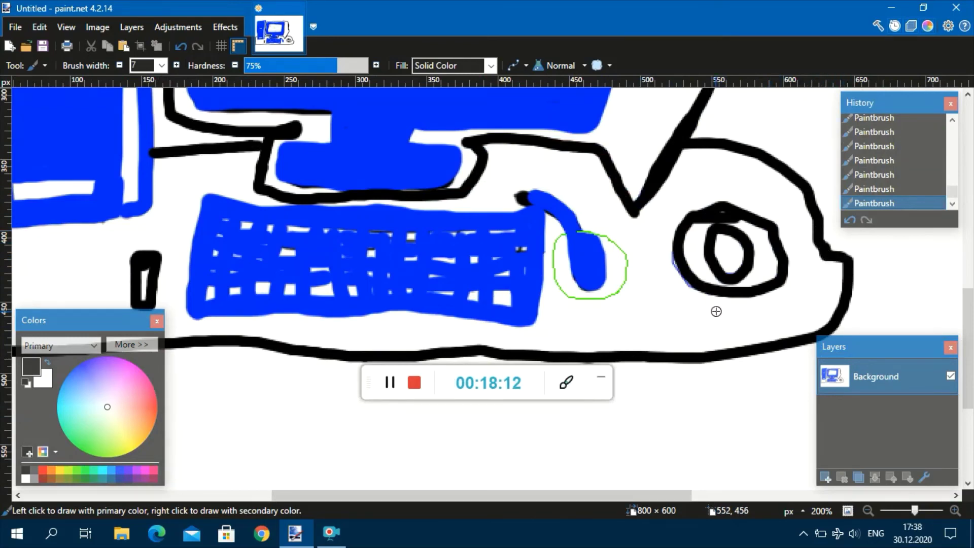
Paint a thick black chair outline with a backrest overlapping the keyboard and a post running down to the canvas's bottom edge.
scroll(457, 319, down, 5)
scroll(305, 328, up, 2)
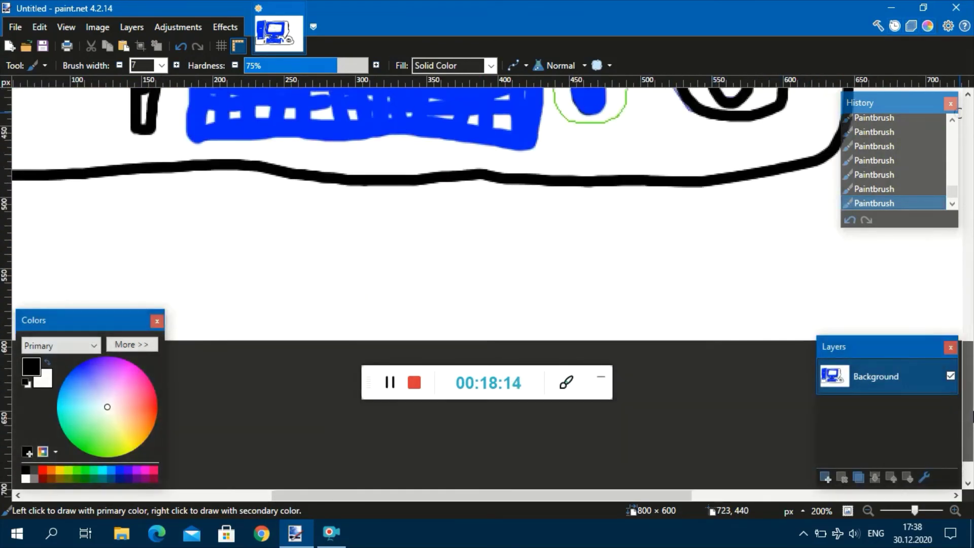
mouse_move(327, 363)
mouse_down()
mouse_move(322, 219)
mouse_move(304, 161)
mouse_up()
mouse_move(323, 264)
mouse_down()
mouse_move(257, 242)
mouse_move(246, 124)
mouse_move(494, 123)
mouse_move(496, 238)
mouse_move(432, 282)
mouse_move(424, 378)
mouse_up()
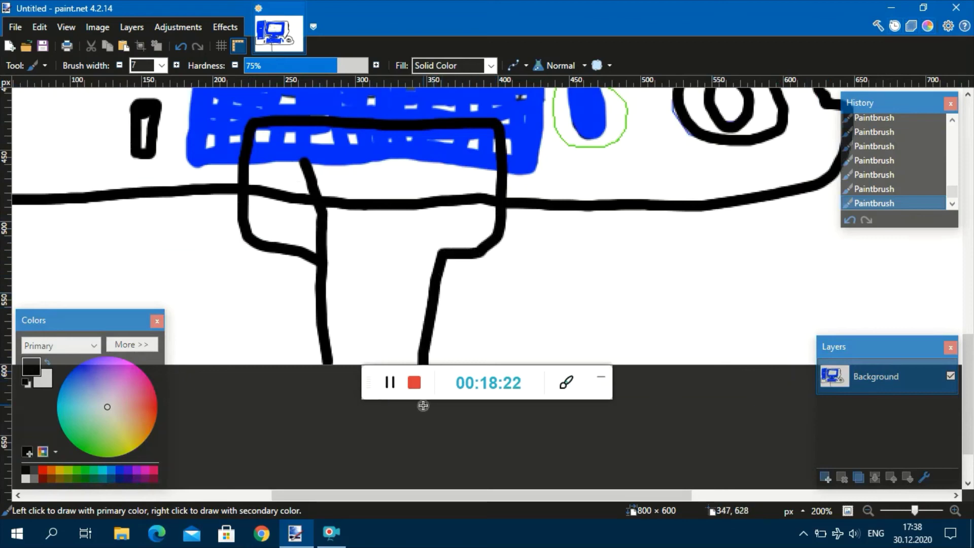
scroll(423, 405, up, 10)
scroll(511, 441, down, 6)
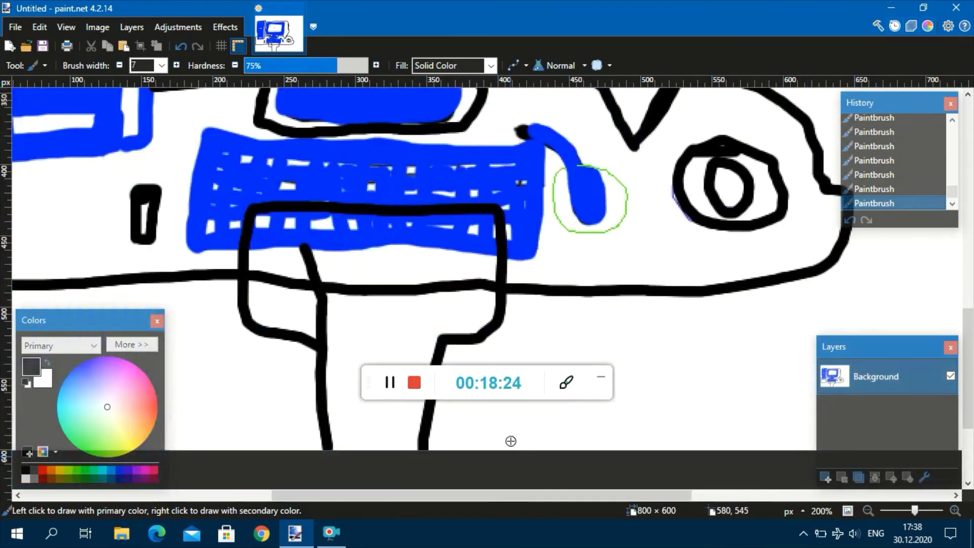
drag(307, 498, 437, 475)
scroll(378, 287, up, 8)
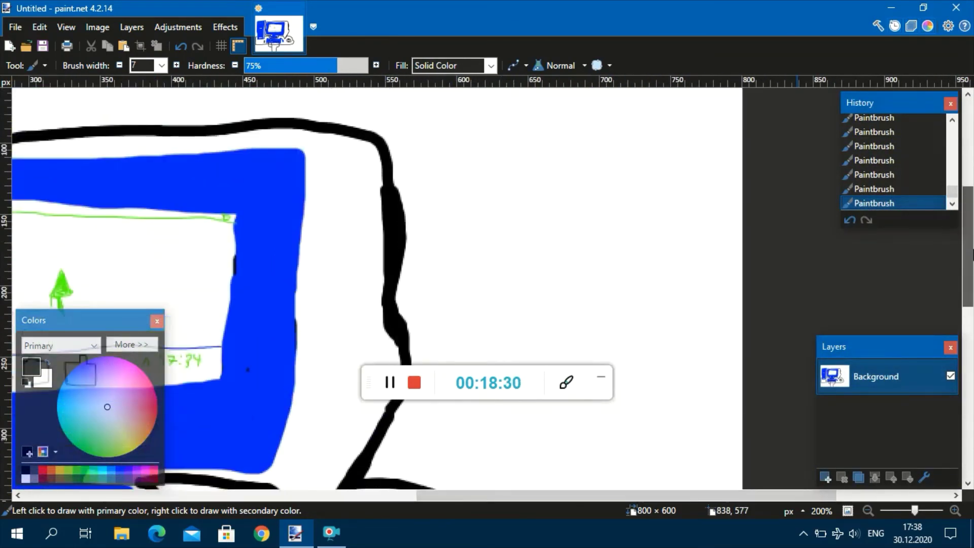
scroll(927, 334, down, 10)
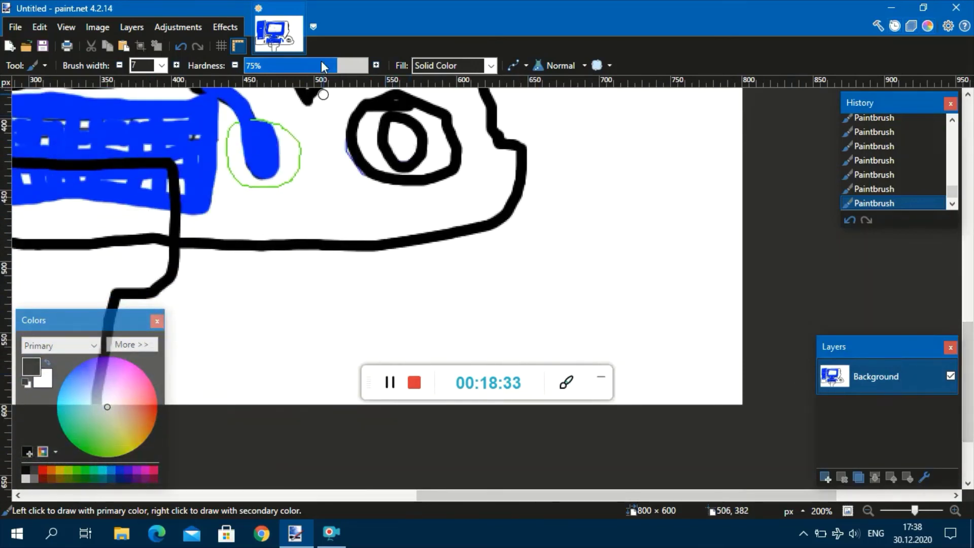
Try applying a Radial Blur effect to the drawing.
click(178, 26)
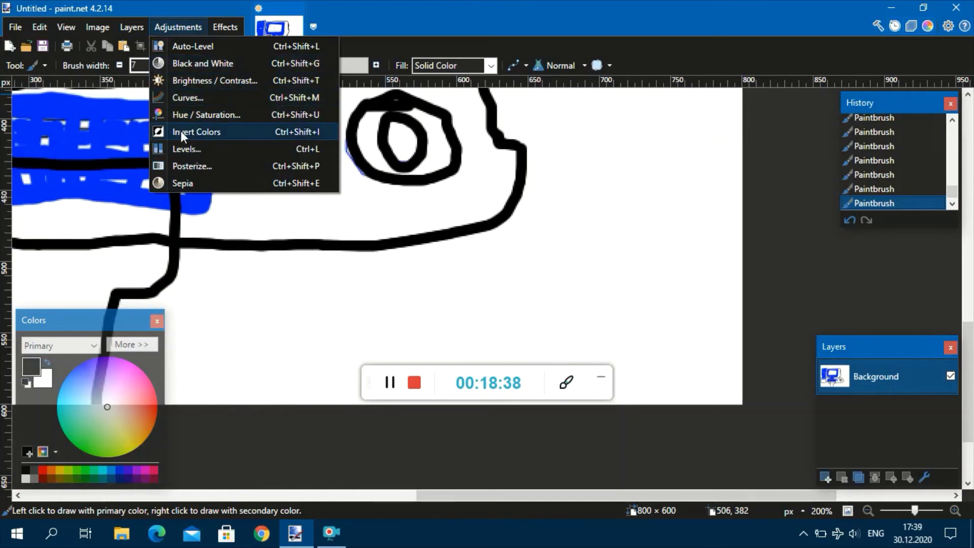
click(220, 26)
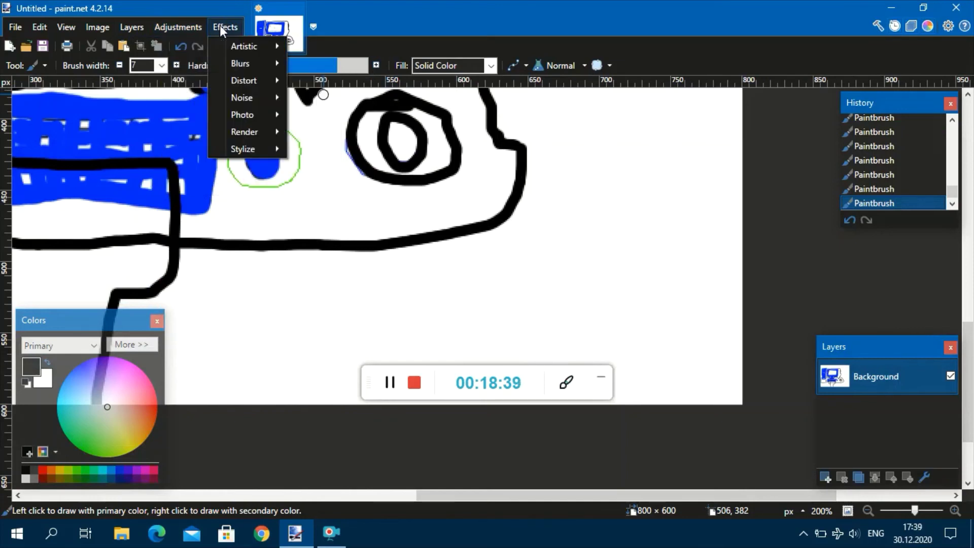
mouse_move(252, 65)
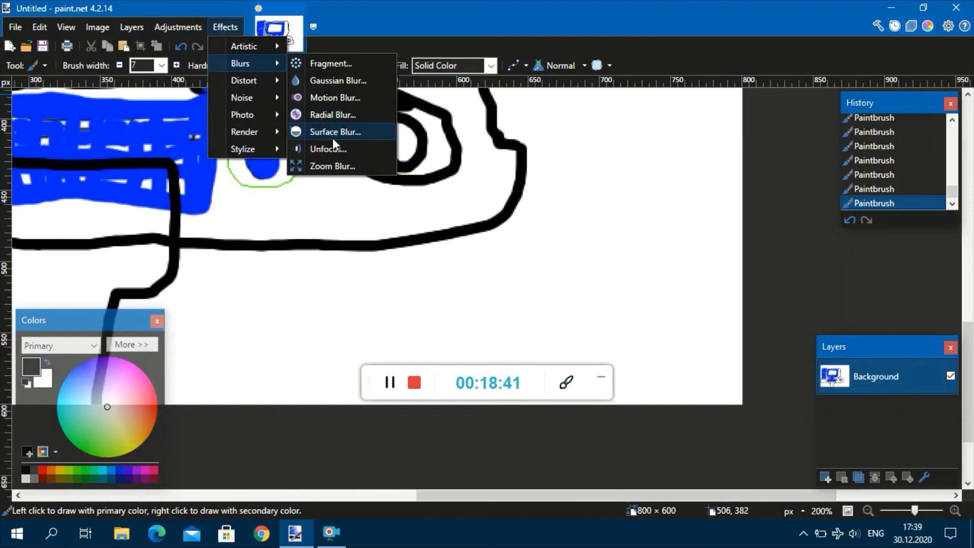
click(322, 117)
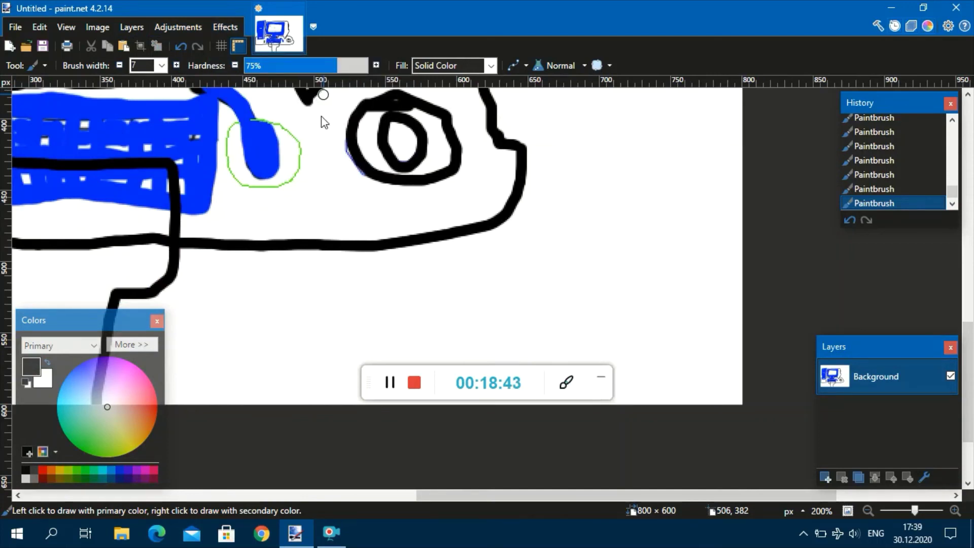
drag(443, 138, 380, 108)
click(510, 345)
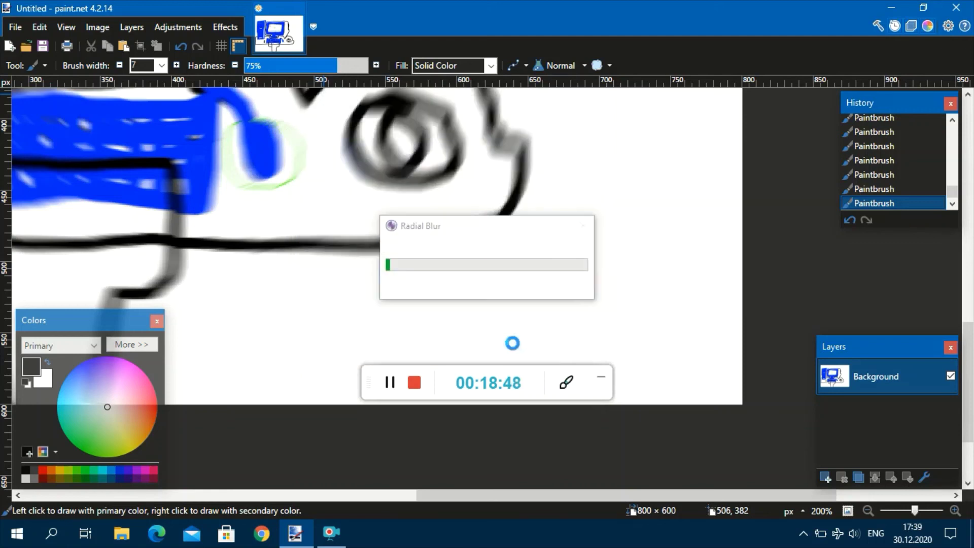
Apply the Glow effect to the drawing.
click(224, 28)
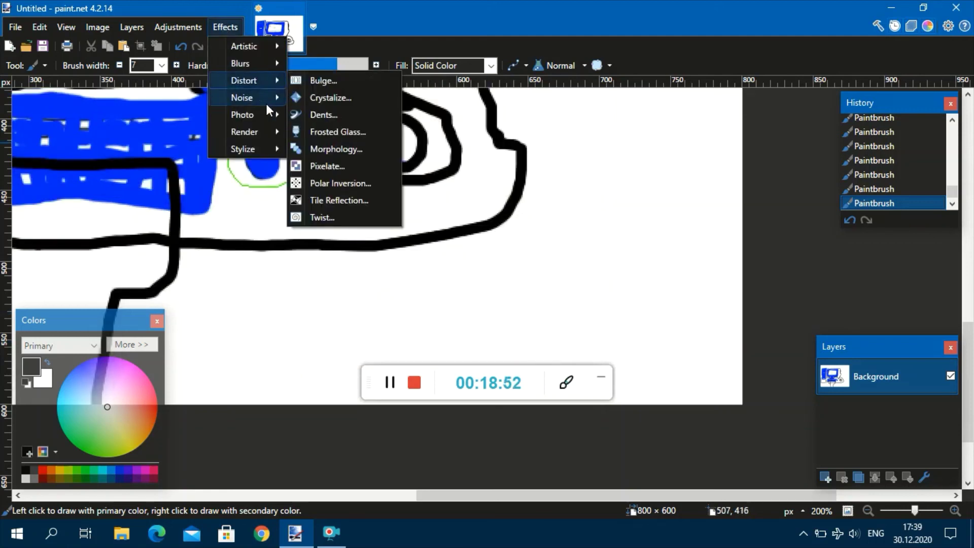
click(312, 117)
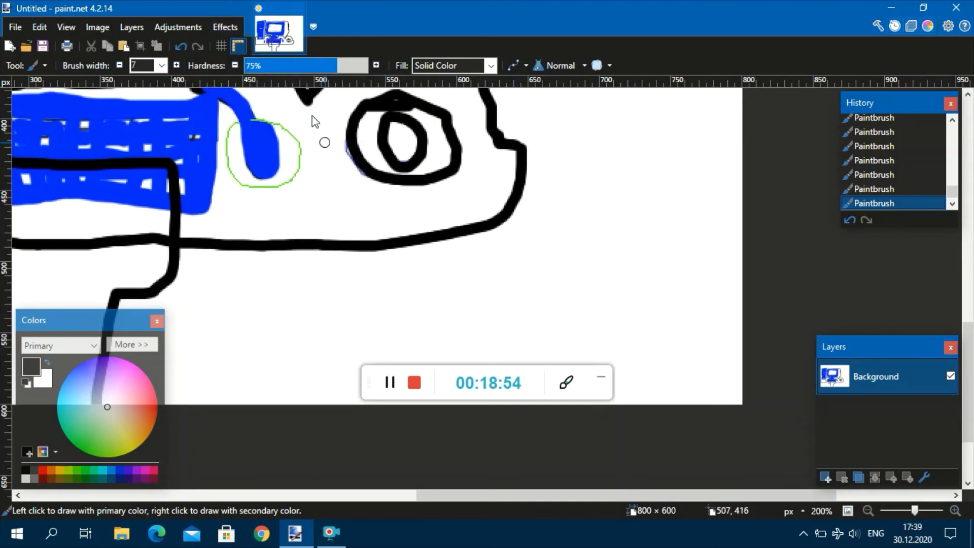
click(505, 320)
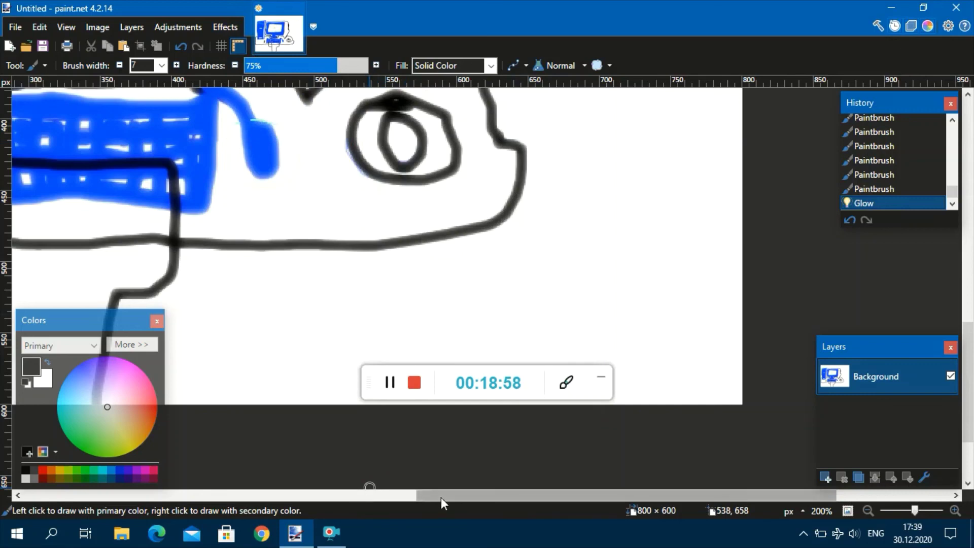
Paint one black dab on the chair backrest's upper-right corner and another on the upper part of the blue mouse.
drag(440, 497, 259, 468)
drag(968, 380, 966, 340)
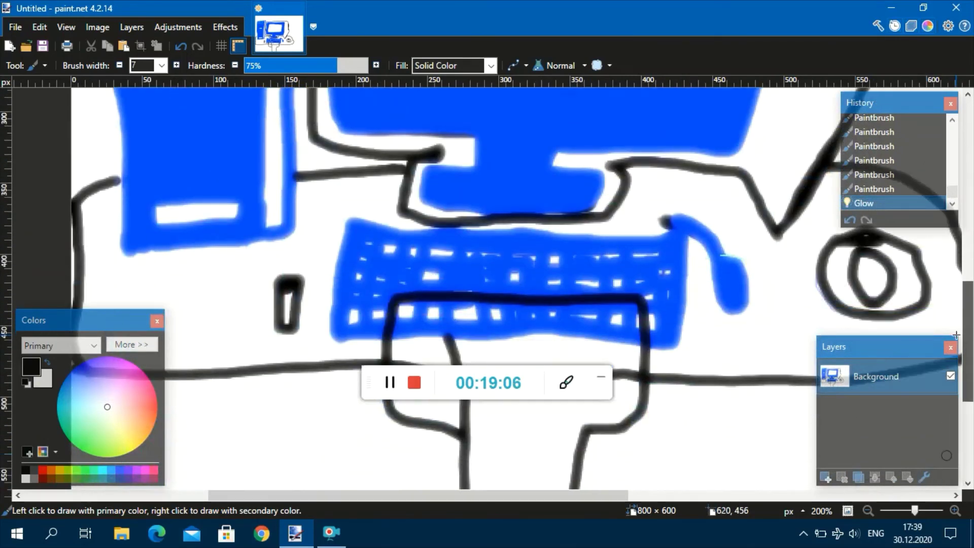
drag(328, 495, 438, 495)
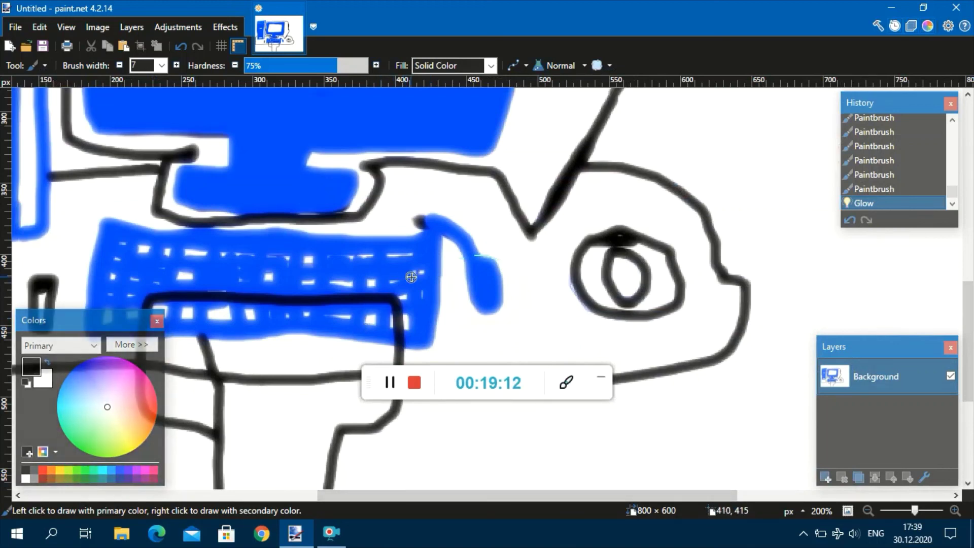
click(397, 304)
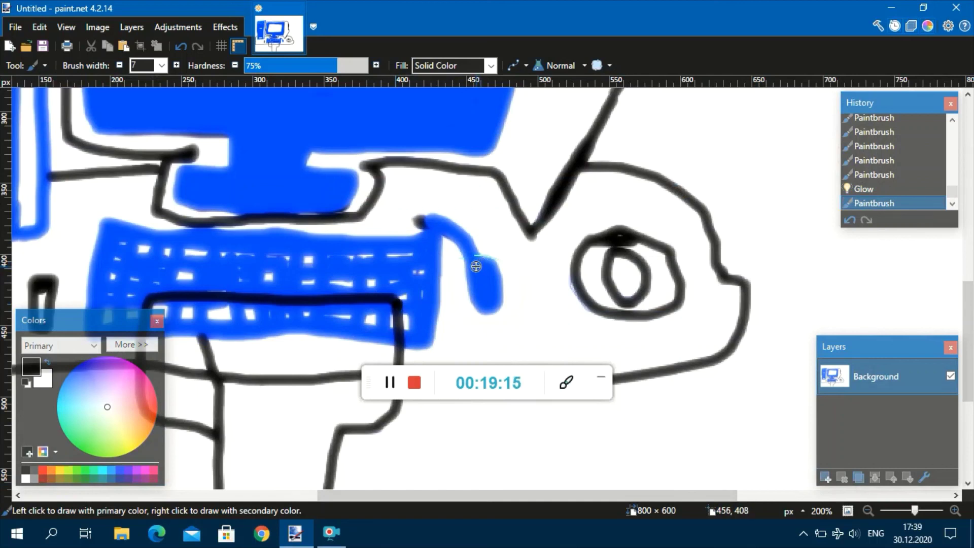
click(481, 270)
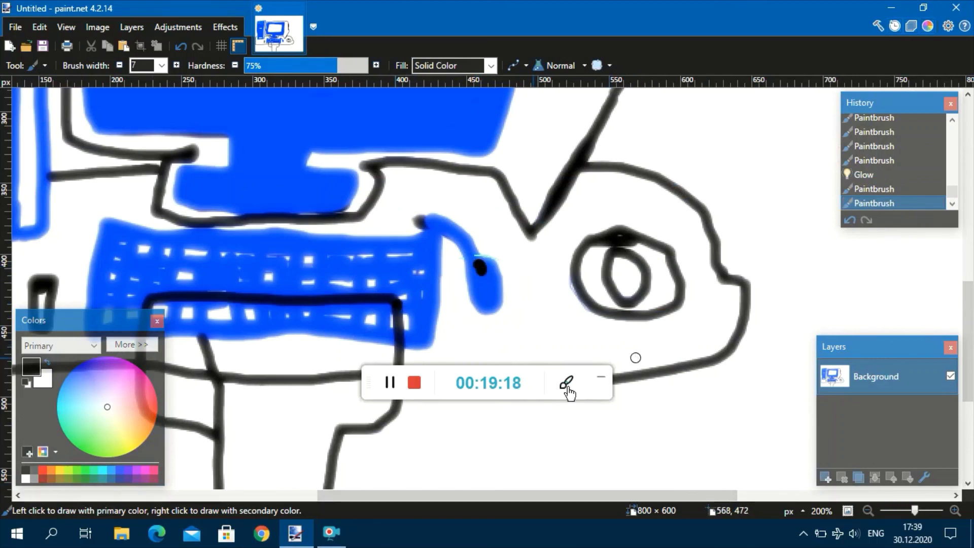
Paint two thick black desk legs hanging from the desk's front edge, one near its right end and one near its left end.
drag(336, 491, 385, 491)
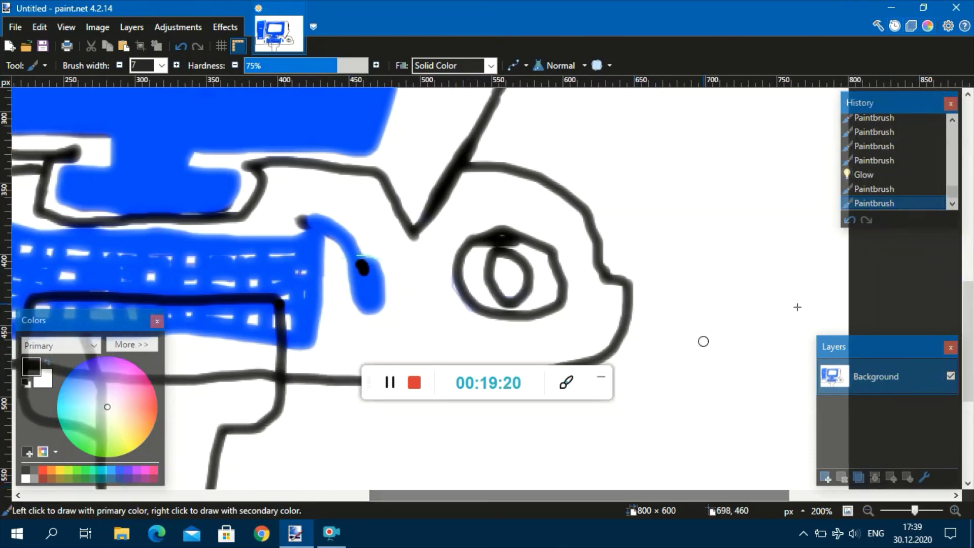
scroll(703, 341, down, 5)
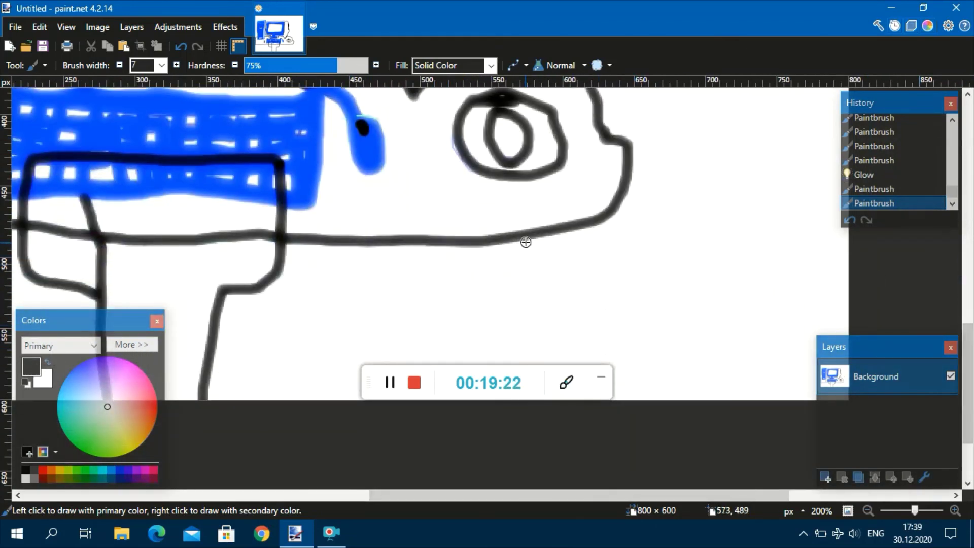
mouse_move(525, 242)
mouse_down()
mouse_move(506, 332)
mouse_move(562, 331)
mouse_move(587, 224)
mouse_up()
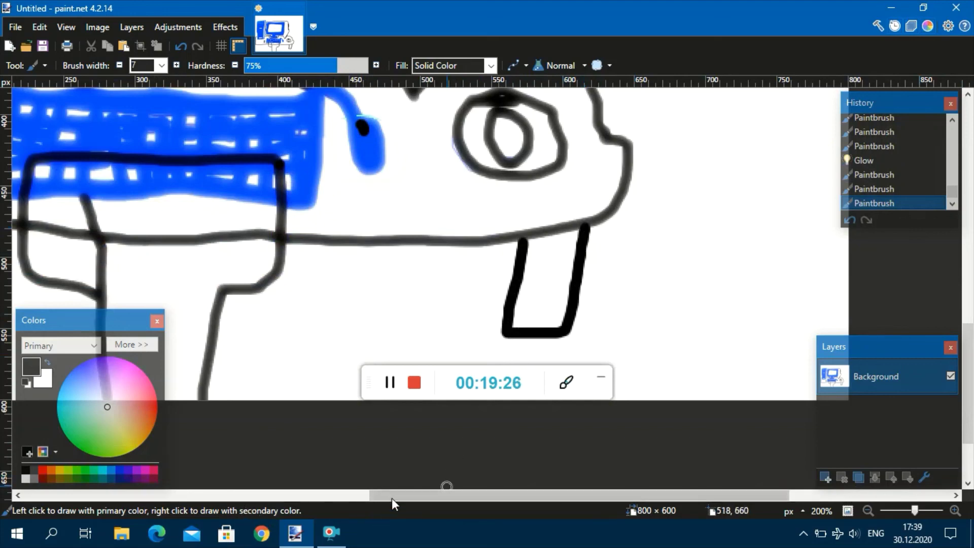
drag(392, 495, 98, 472)
mouse_move(436, 240)
mouse_down()
mouse_move(466, 316)
mouse_move(506, 306)
mouse_move(517, 234)
mouse_up()
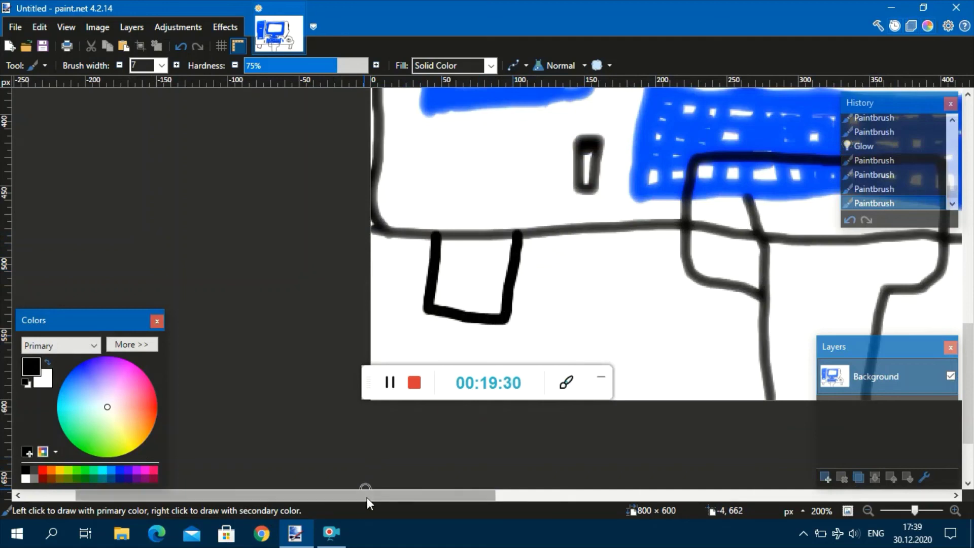
Repeat the Glow effect on the drawing with the desk legs added.
scroll(810, 398, up, 3)
scroll(569, 450, down, 1)
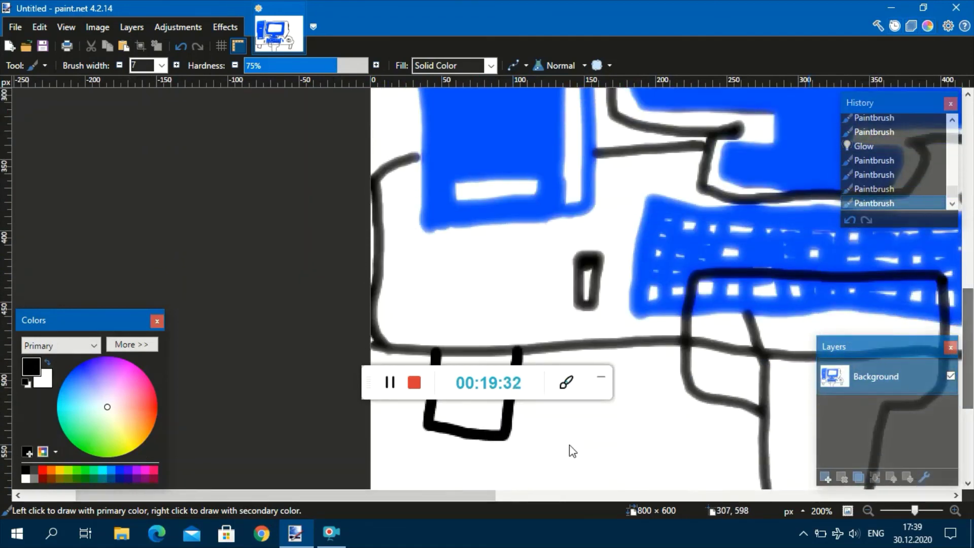
drag(305, 501, 510, 497)
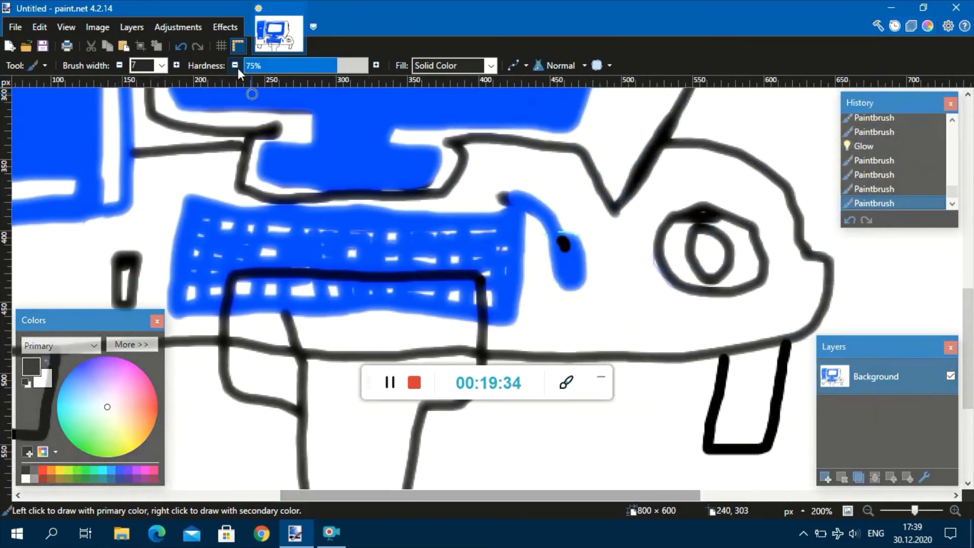
click(228, 28)
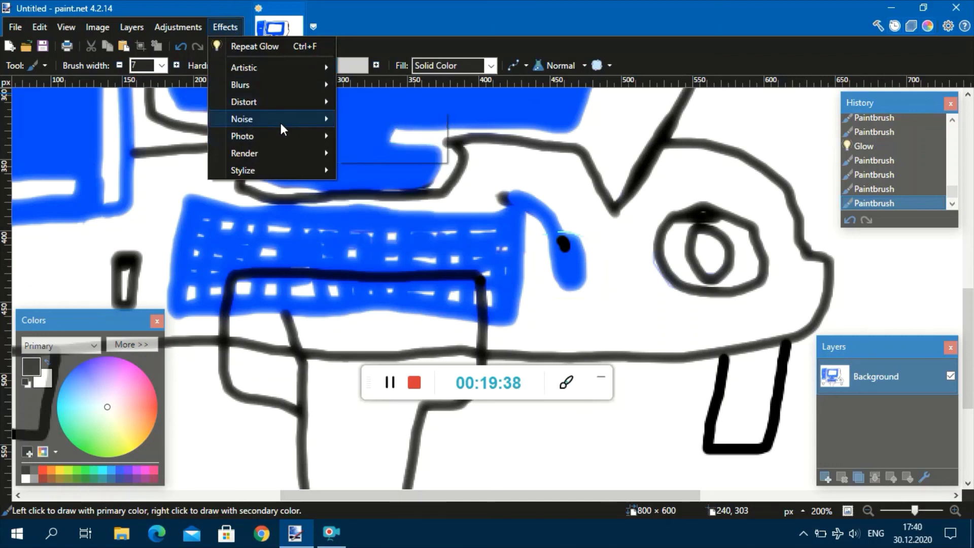
mouse_move(281, 123)
click(276, 47)
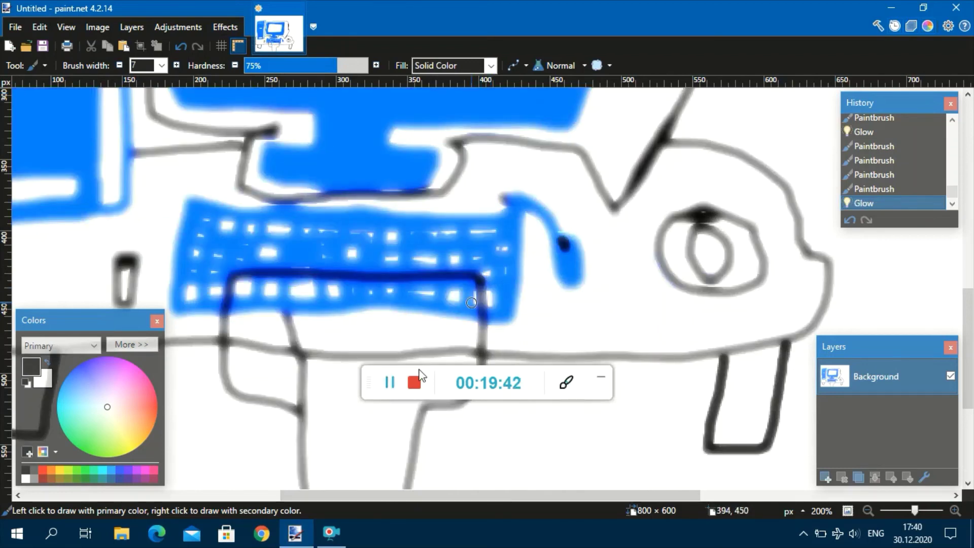
Paint a long, narrow black taskbar outline across the bottom of the white monitor screen.
click(868, 511)
click(868, 511)
click(867, 511)
click(868, 511)
click(868, 511)
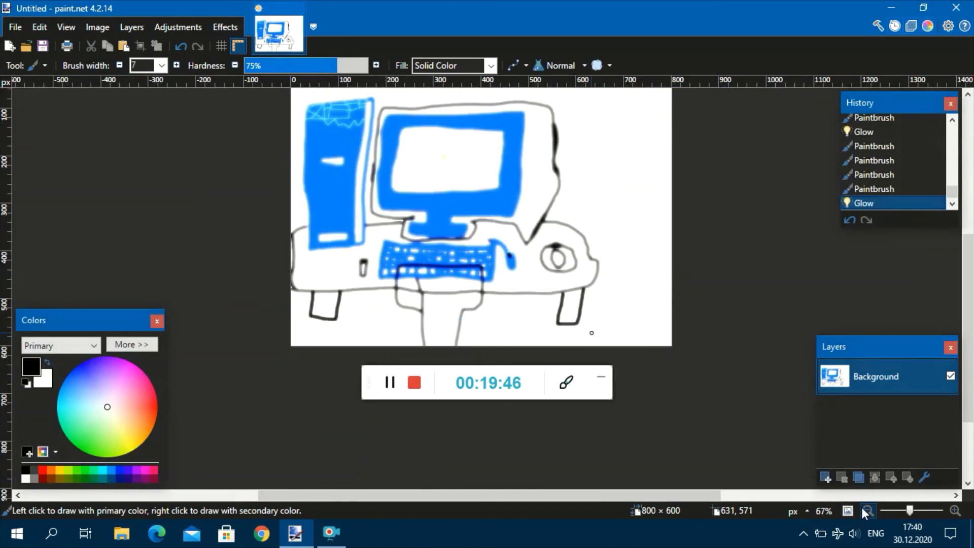
click(954, 511)
click(954, 511)
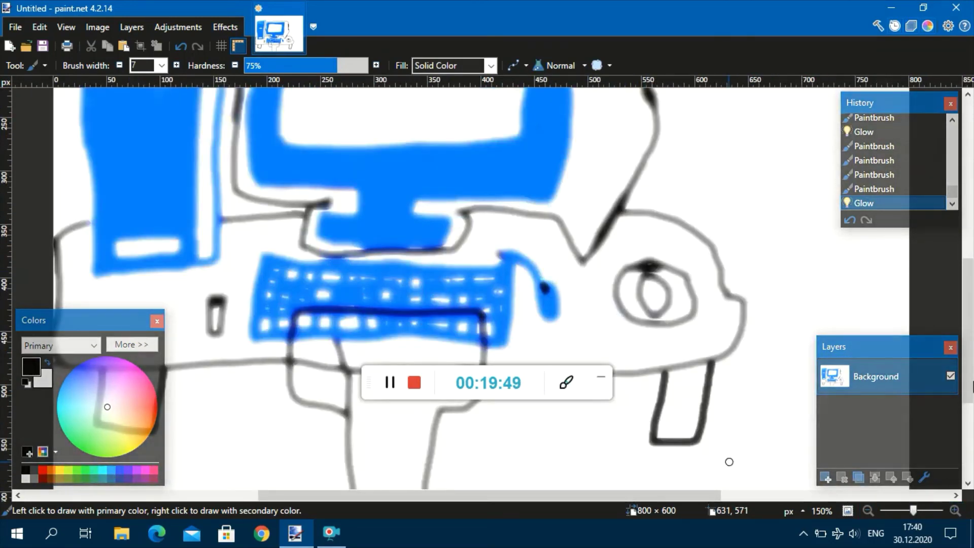
scroll(674, 316, up, 2)
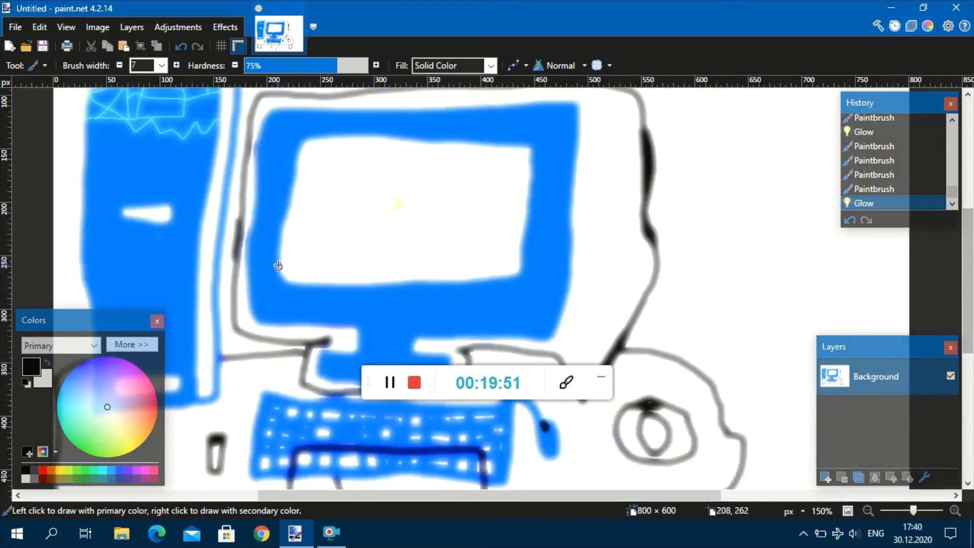
drag(322, 257, 394, 257)
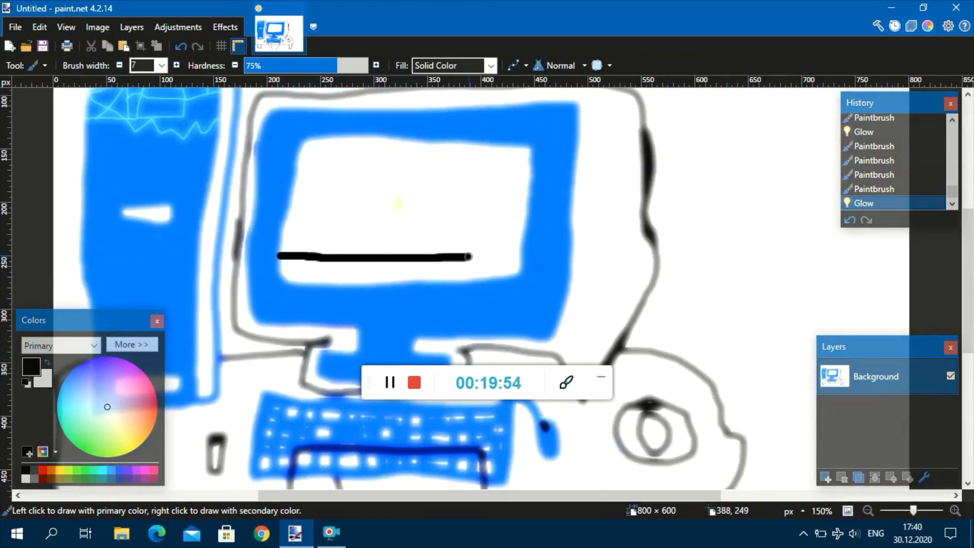
drag(518, 269, 476, 278)
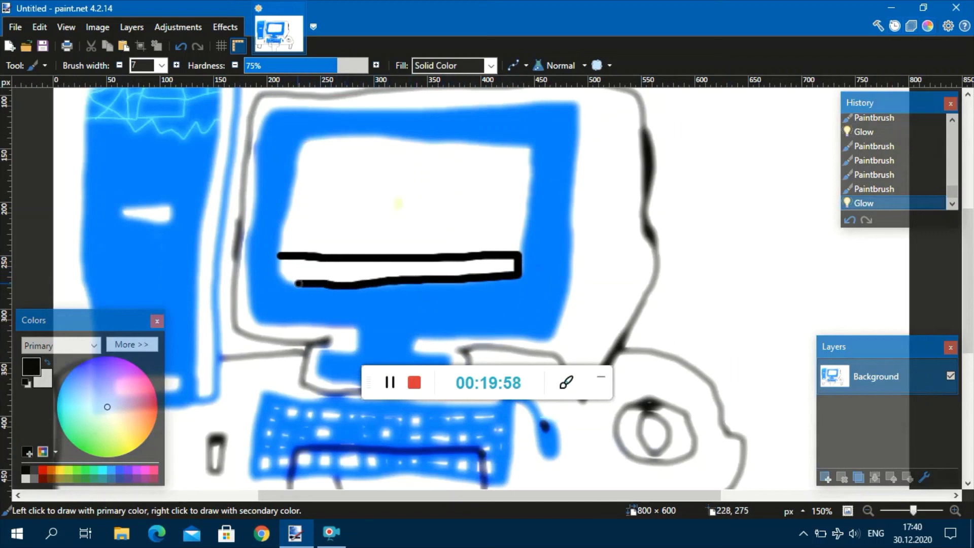
Close the taskbar's left end, paint five black icons inside it, and add two small black desktop icons in the screen's upper-left corner.
drag(283, 261, 297, 262)
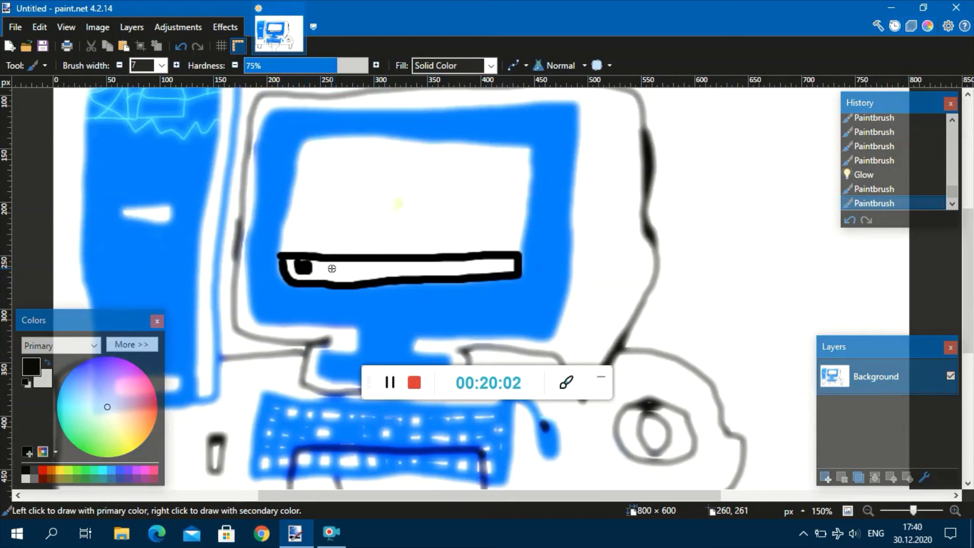
mouse_move(323, 271)
mouse_down()
mouse_move(340, 278)
mouse_move(327, 264)
mouse_move(365, 272)
mouse_move(373, 269)
mouse_move(356, 265)
mouse_move(436, 262)
mouse_move(426, 276)
mouse_move(441, 273)
mouse_up()
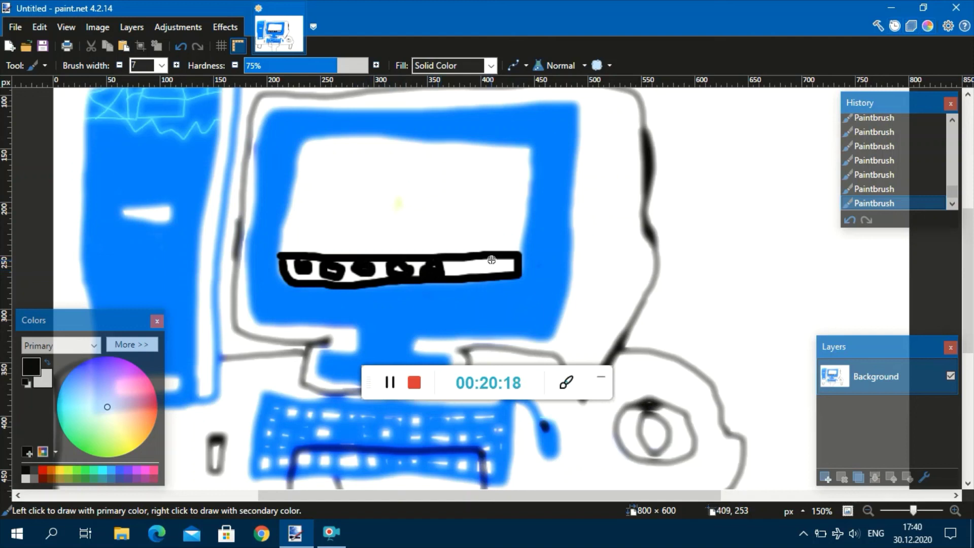
mouse_move(313, 144)
mouse_down()
mouse_move(314, 163)
mouse_move(333, 145)
mouse_move(313, 145)
mouse_up()
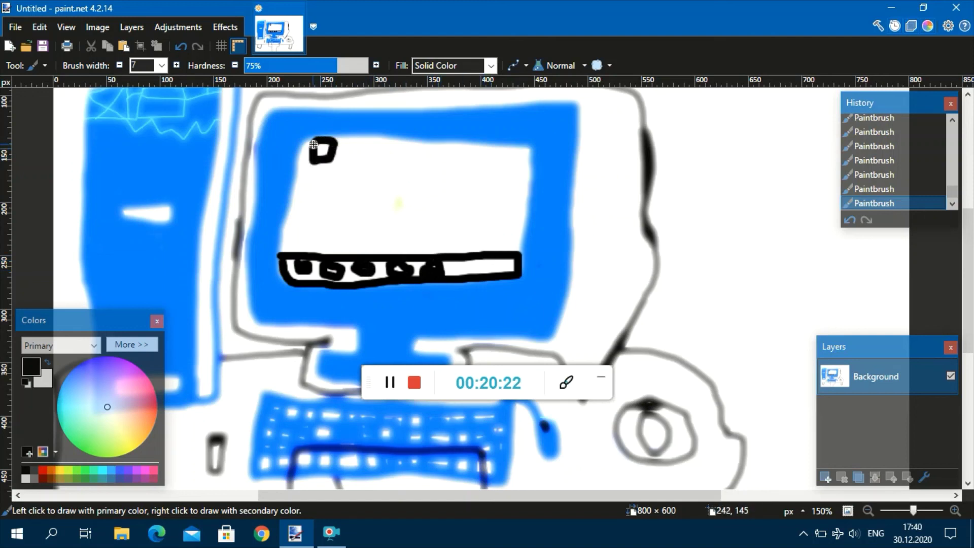
mouse_move(318, 170)
mouse_down()
mouse_move(312, 183)
mouse_move(330, 172)
mouse_move(317, 173)
mouse_move(340, 189)
mouse_up()
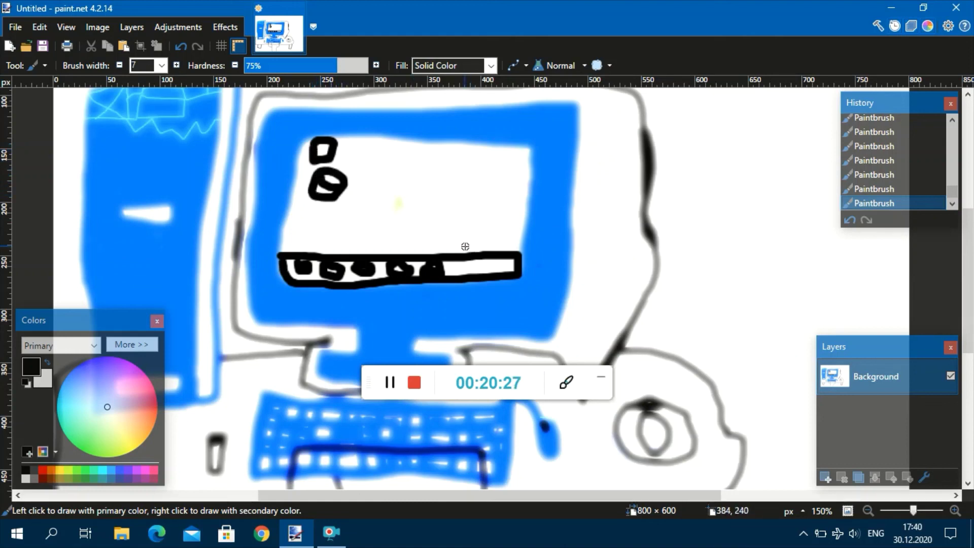
click(868, 511)
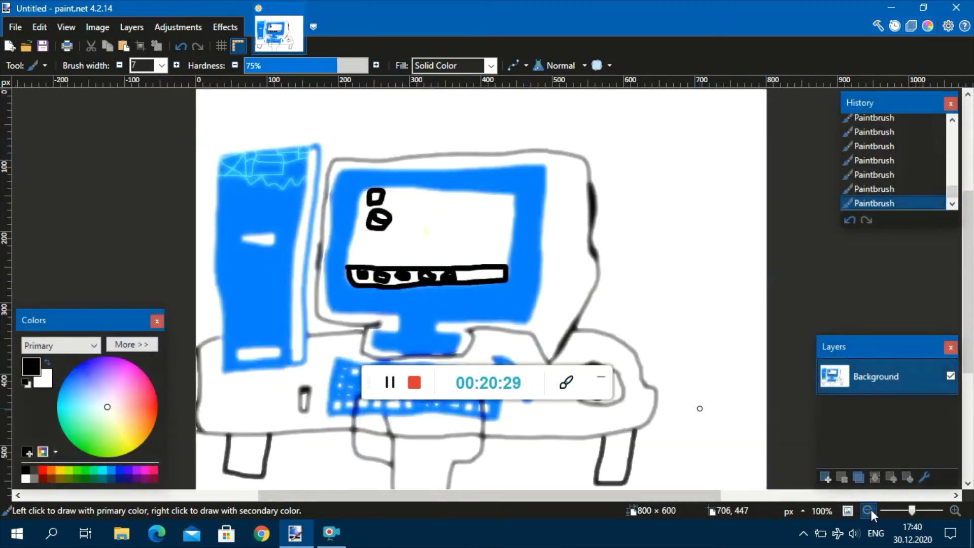
click(868, 511)
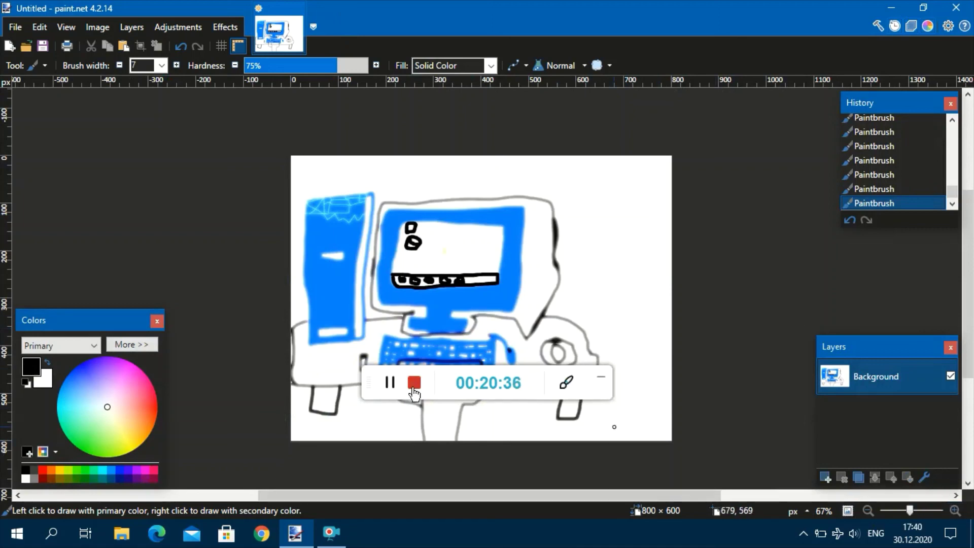
click(413, 387)
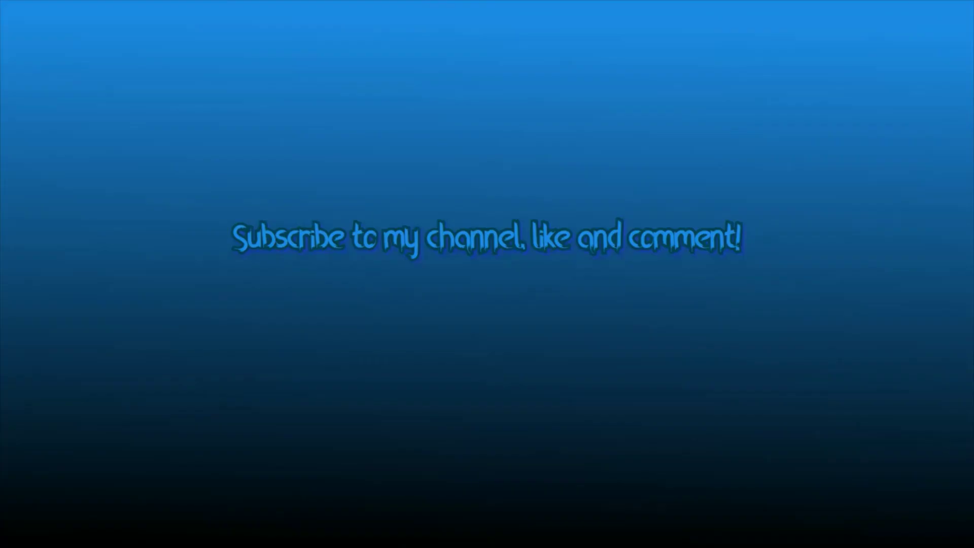